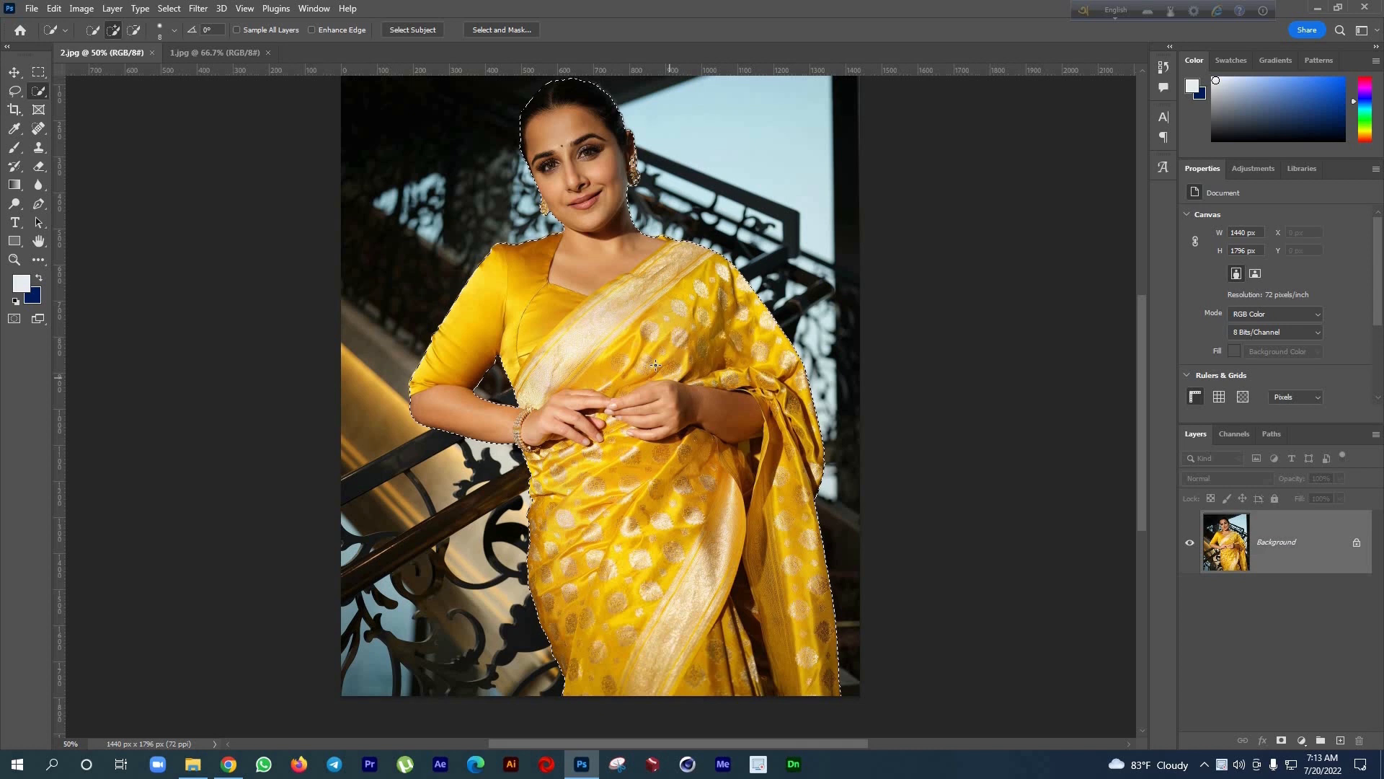
Subtract the forearm beside the railing and part of its braceleted hand from the selection
{"action": "scroll", "coordinate": [646, 366], "scroll_direction": "up", "scroll_amount": 2}
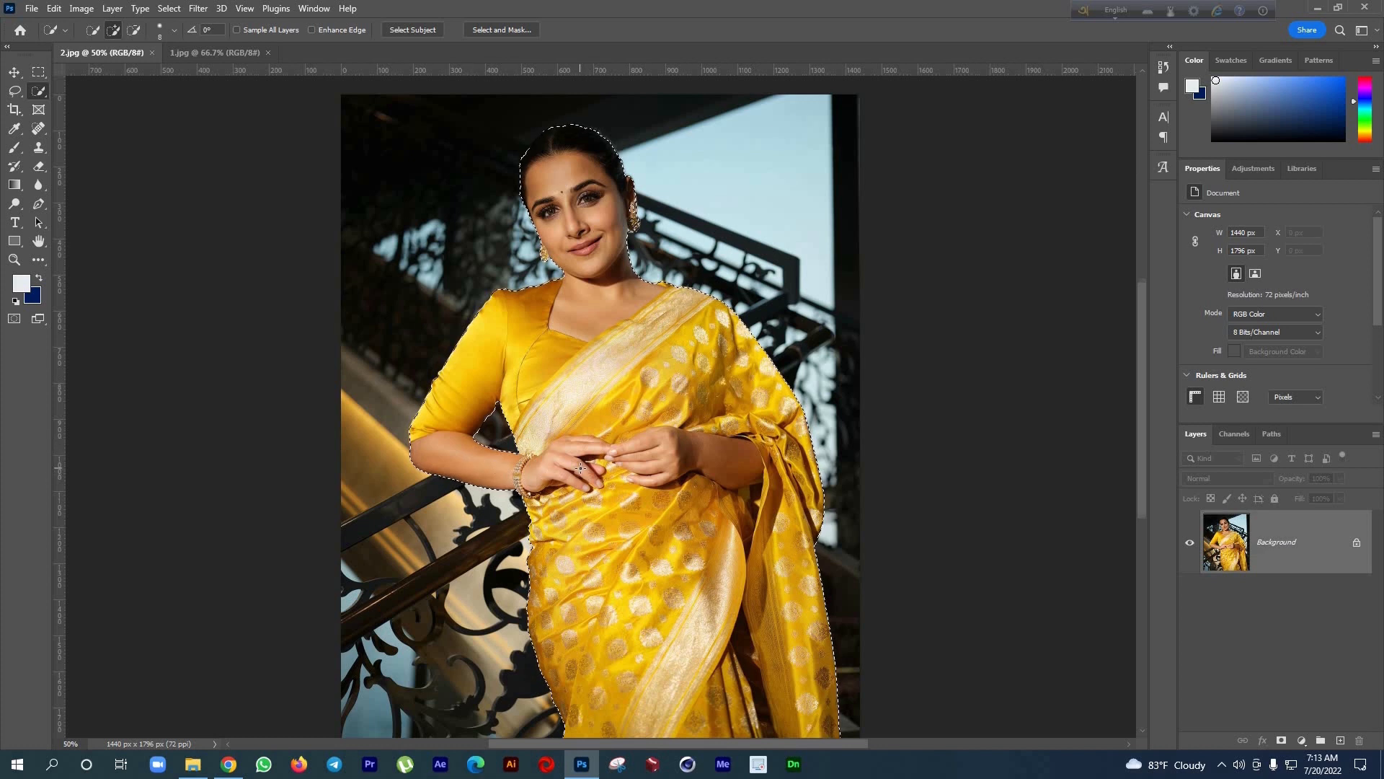
{"action": "scroll", "coordinate": [581, 469], "scroll_direction": "down", "scroll_amount": 1}
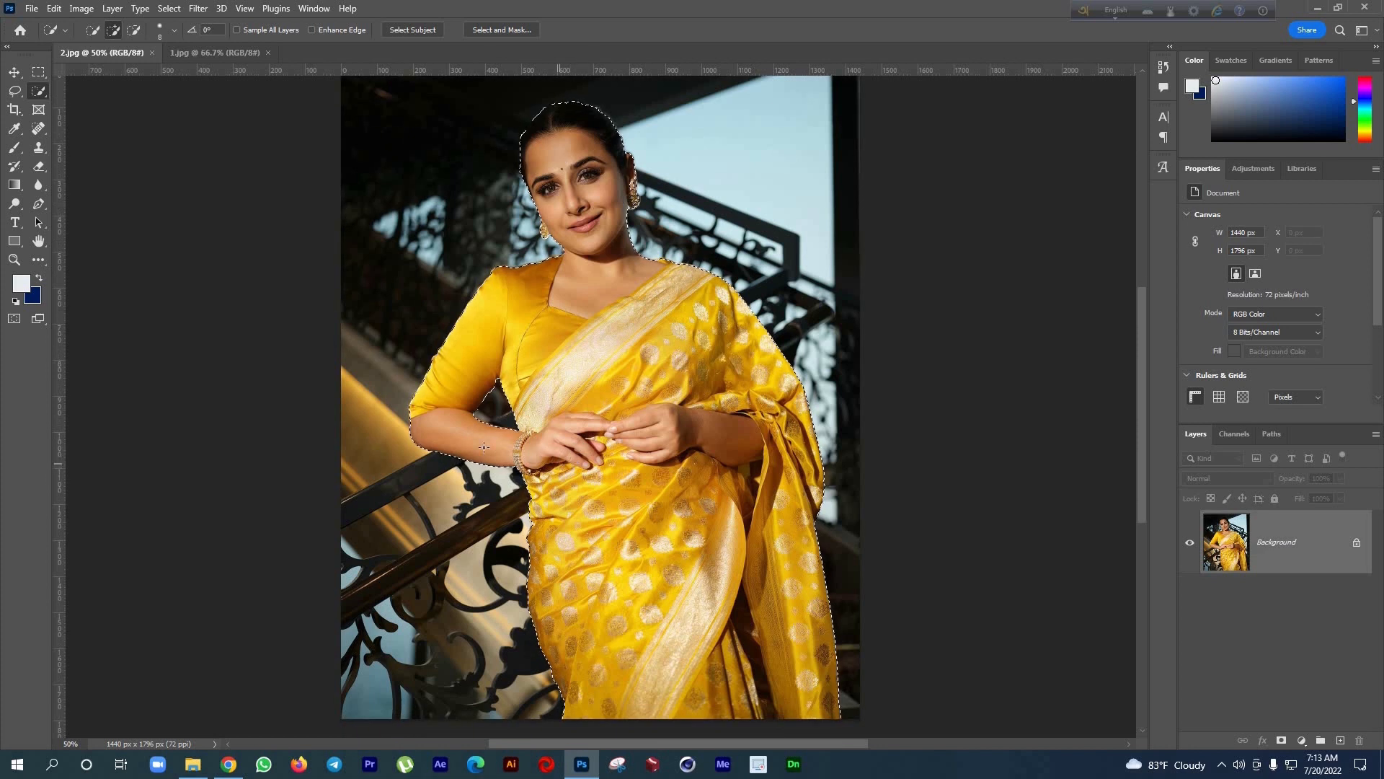
{"action": "scroll", "coordinate": [534, 449], "scroll_direction": "up", "scroll_amount": 3}
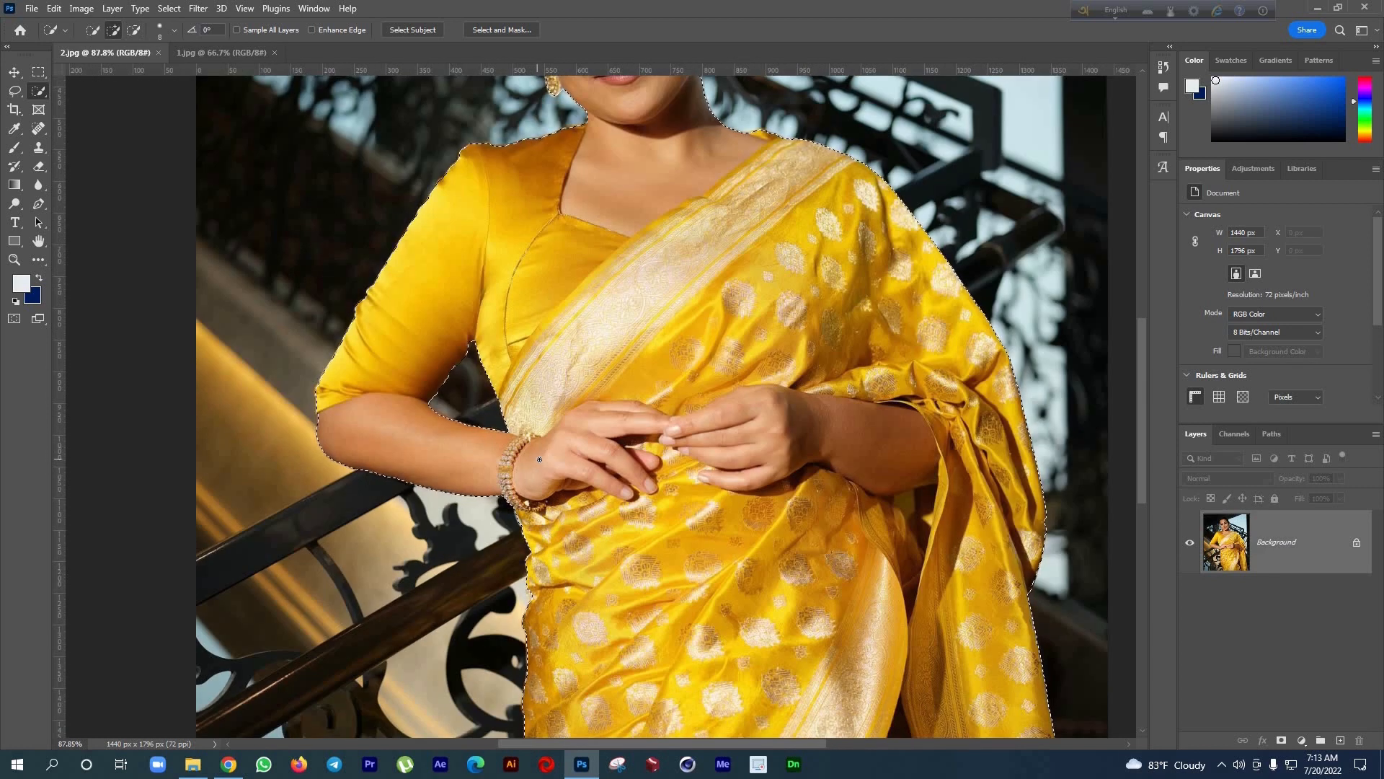
{"action": "mouse_move", "coordinate": [536, 445]}
{"action": "left_mouse_down"}
{"action": "mouse_move", "coordinate": [598, 427]}
{"action": "mouse_move", "coordinate": [592, 417]}
{"action": "left_mouse_up"}
{"action": "mouse_move", "coordinate": [494, 484]}
{"action": "left_mouse_down"}
{"action": "mouse_move", "coordinate": [507, 501]}
{"action": "mouse_move", "coordinate": [426, 460]}
{"action": "mouse_move", "coordinate": [333, 451]}
{"action": "left_mouse_up"}
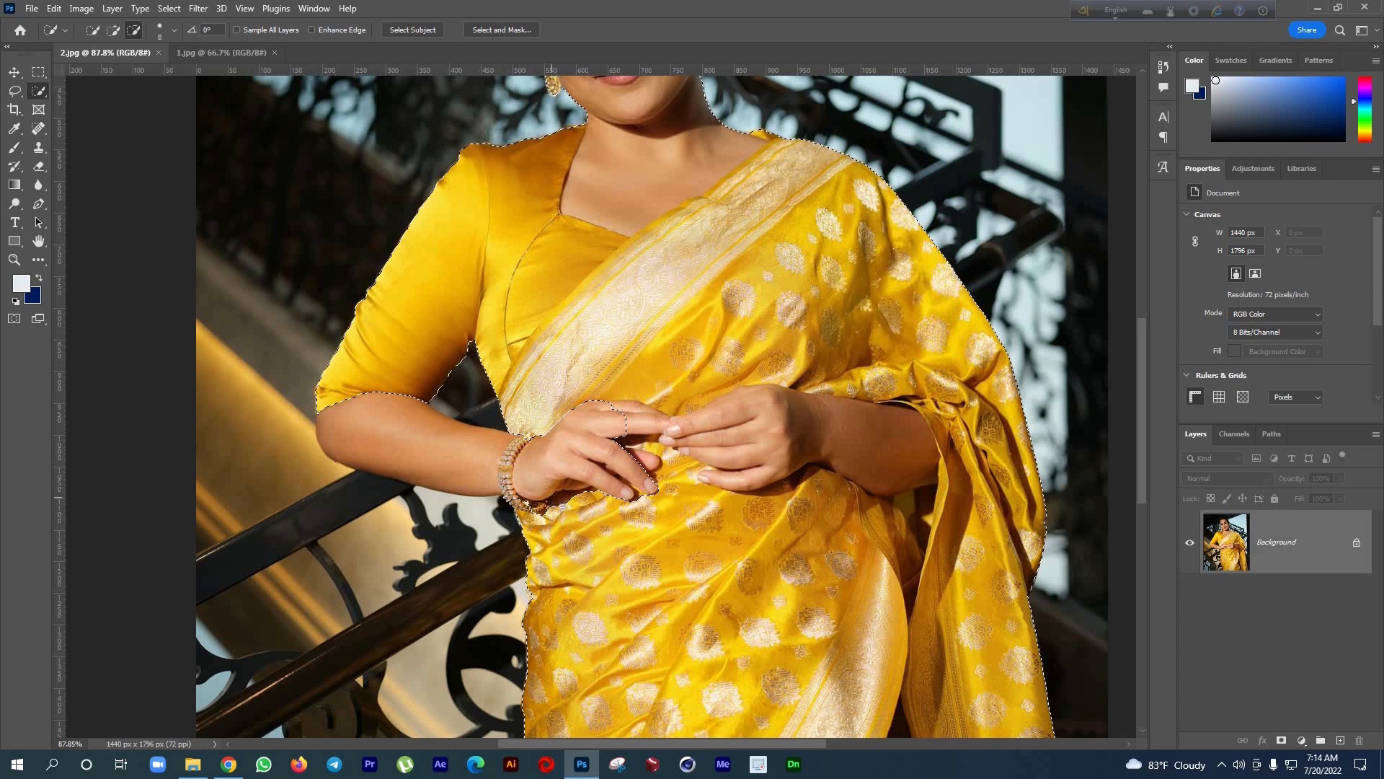
Refine the selection around the braceleted hand, keeping the fabric beneath it and excluding the fingers and thumb
{"action": "scroll", "coordinate": [565, 497], "scroll_direction": "up", "scroll_amount": 8}
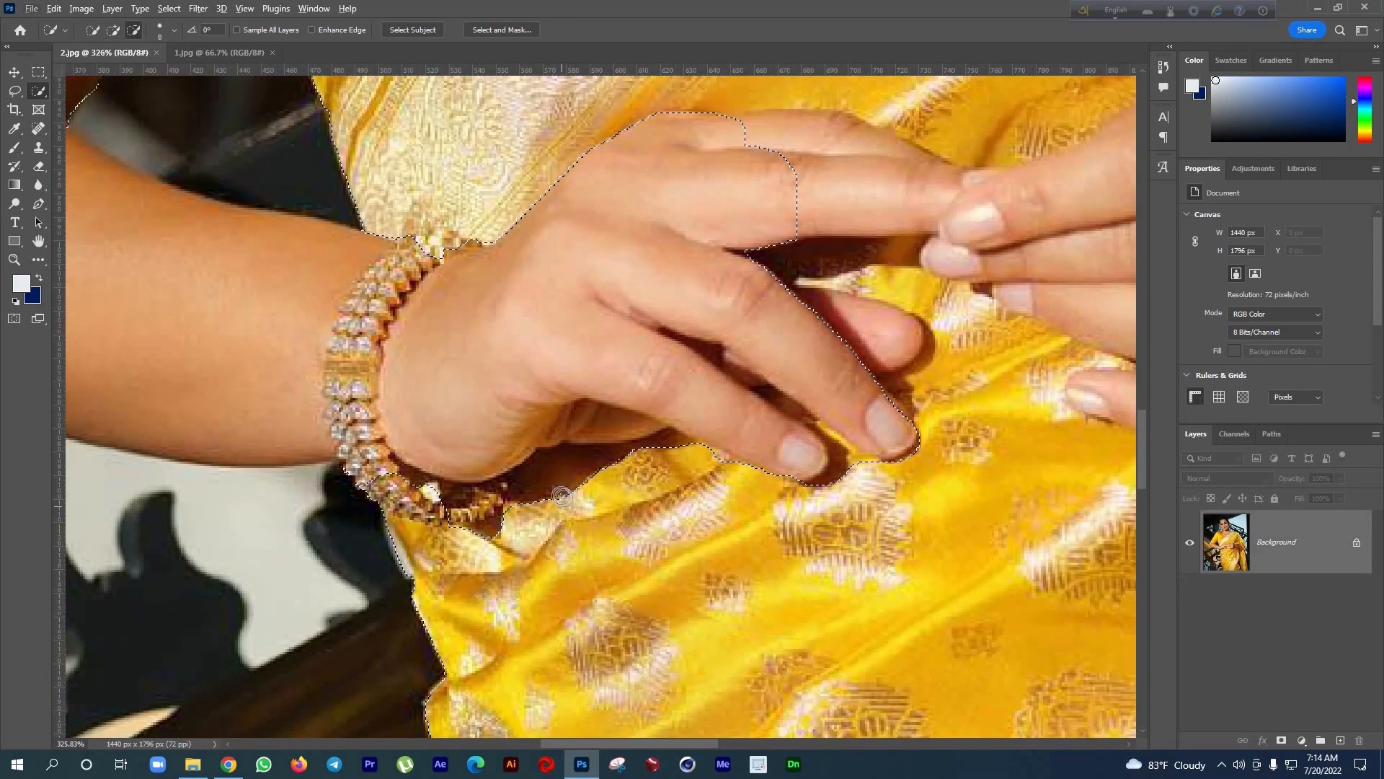
{"action": "mouse_move", "coordinate": [568, 475]}
{"action": "left_mouse_down"}
{"action": "mouse_move", "coordinate": [655, 452]}
{"action": "mouse_move", "coordinate": [510, 511]}
{"action": "mouse_move", "coordinate": [398, 475]}
{"action": "left_mouse_up"}
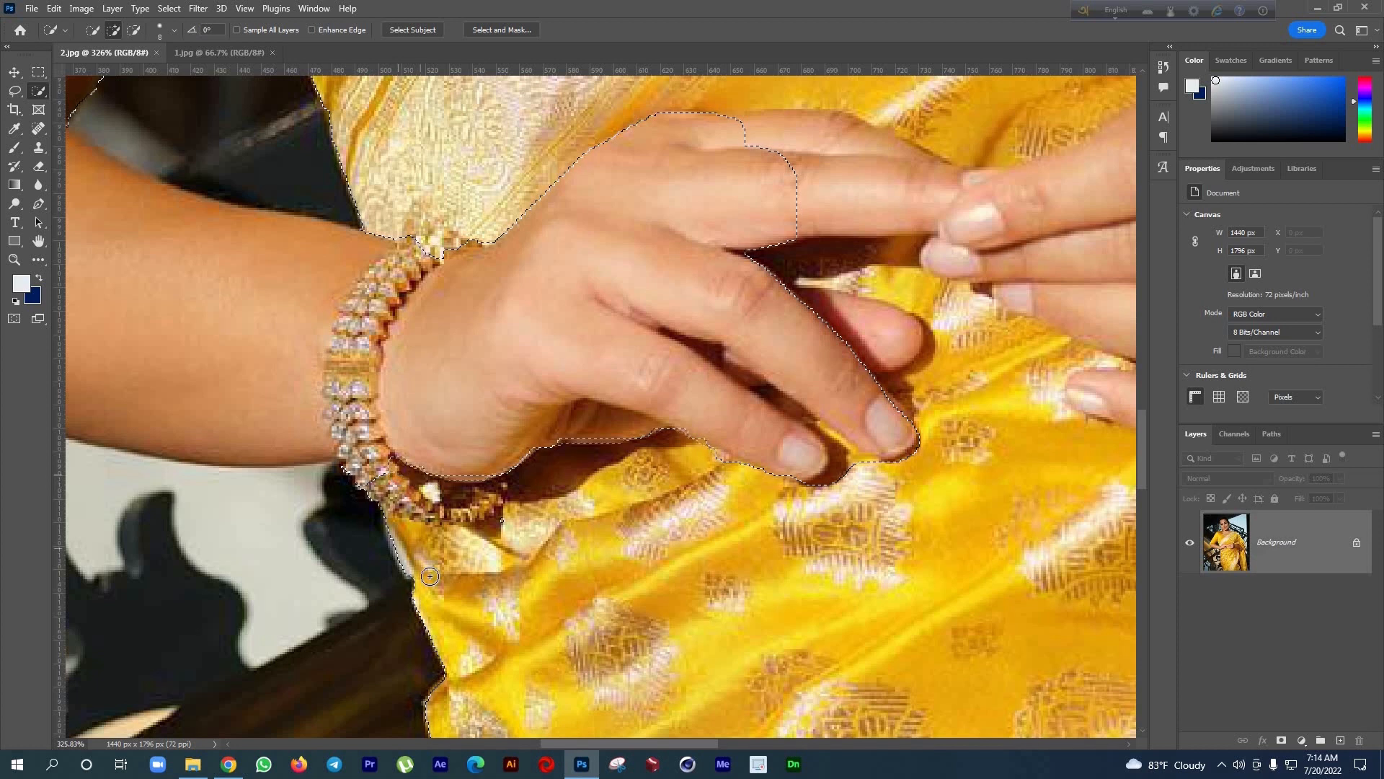
{"action": "scroll", "coordinate": [836, 331], "scroll_direction": "up", "scroll_amount": 3}
{"action": "mouse_move", "coordinate": [859, 316]}
{"action": "left_mouse_down"}
{"action": "mouse_move", "coordinate": [895, 323]}
{"action": "mouse_move", "coordinate": [813, 404]}
{"action": "mouse_move", "coordinate": [787, 390]}
{"action": "mouse_move", "coordinate": [836, 426]}
{"action": "left_mouse_up"}
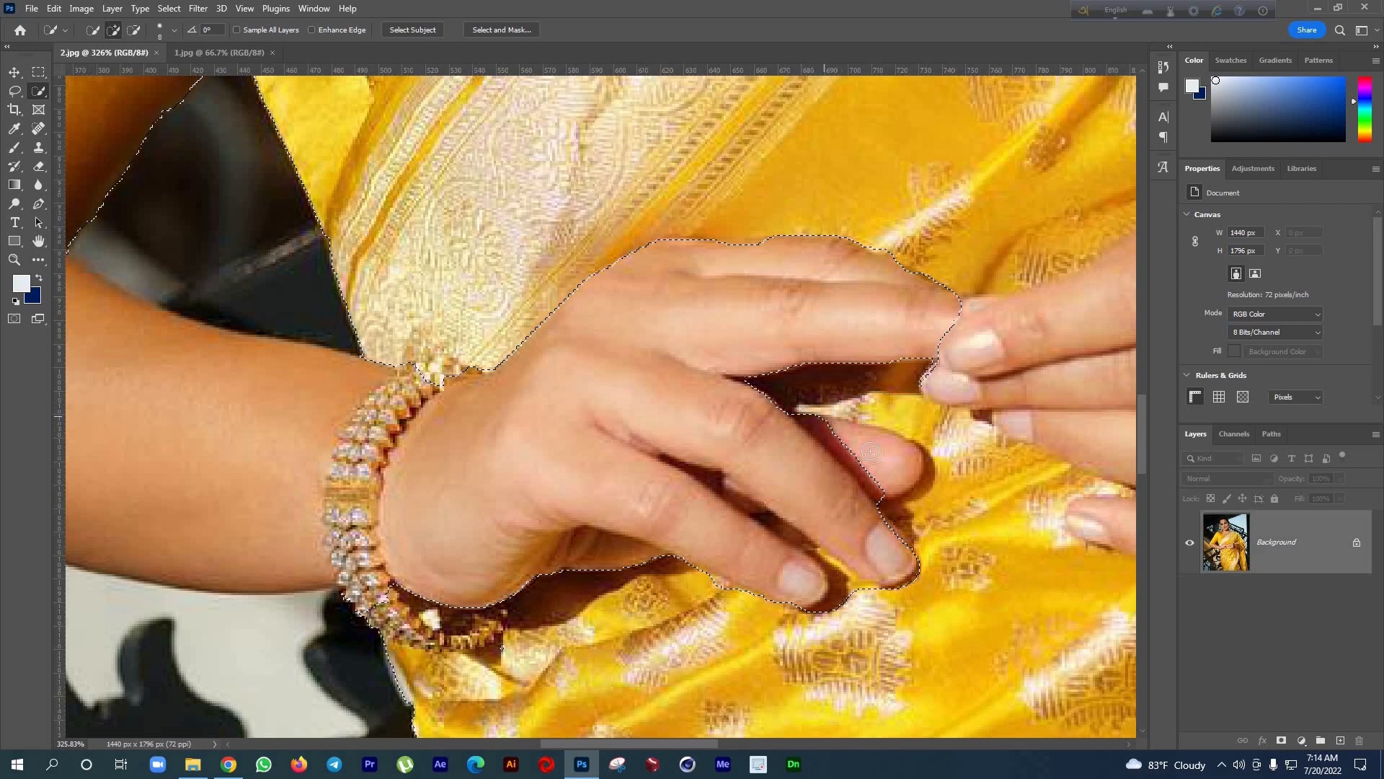
{"action": "mouse_move", "coordinate": [875, 457]}
{"action": "left_mouse_down"}
{"action": "mouse_move", "coordinate": [941, 432]}
{"action": "mouse_move", "coordinate": [936, 421]}
{"action": "mouse_move", "coordinate": [894, 402]}
{"action": "mouse_move", "coordinate": [844, 406]}
{"action": "left_mouse_up"}
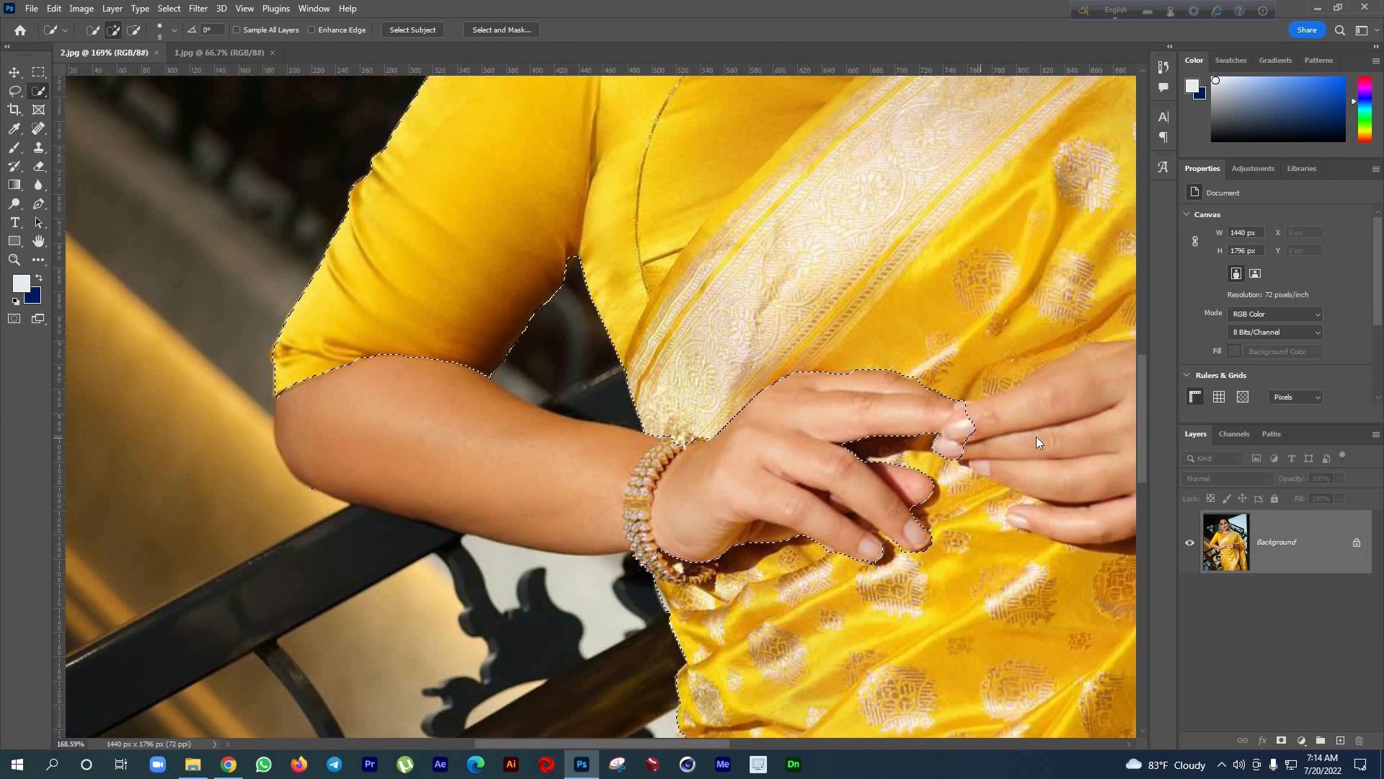
Subtract the other hand and forearm from the selection, keeping the saree fabric beneath them selected
{"action": "left_click", "coordinate": [978, 436]}
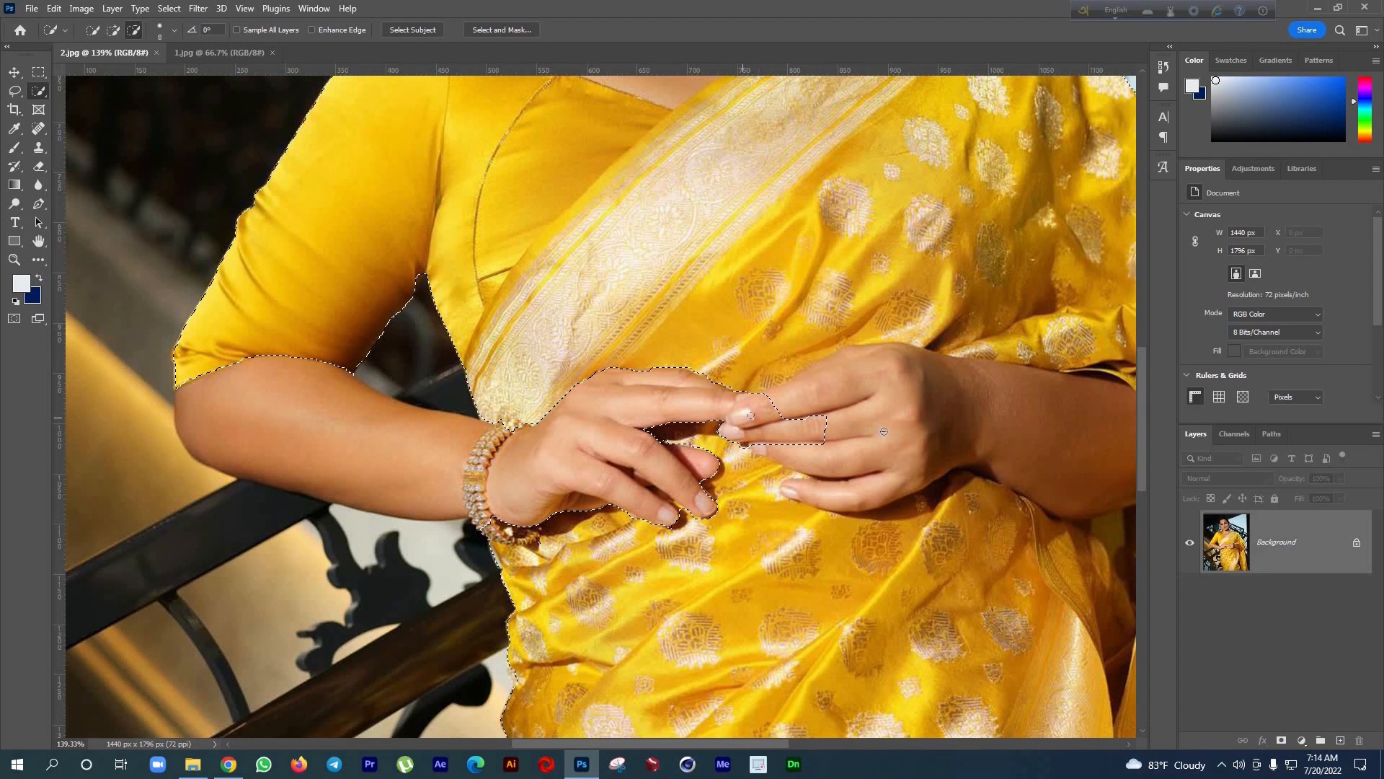
{"action": "mouse_move", "coordinate": [838, 398]}
{"action": "left_mouse_down"}
{"action": "mouse_move", "coordinate": [973, 405]}
{"action": "mouse_move", "coordinate": [1006, 425]}
{"action": "mouse_move", "coordinate": [868, 422]}
{"action": "mouse_move", "coordinate": [625, 313]}
{"action": "left_mouse_up"}
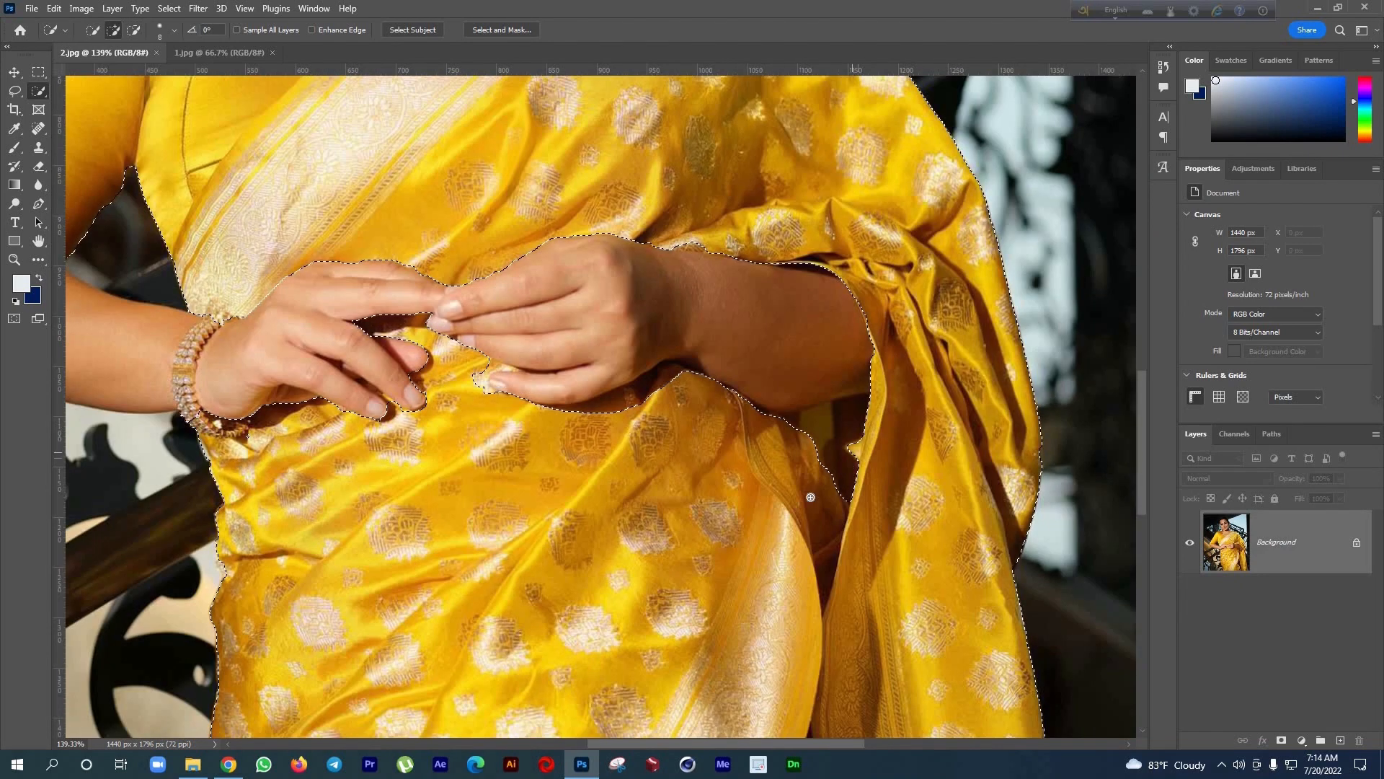
{"action": "mouse_move", "coordinate": [856, 449]}
{"action": "left_mouse_down"}
{"action": "mouse_move", "coordinate": [814, 455]}
{"action": "mouse_move", "coordinate": [863, 439]}
{"action": "mouse_move", "coordinate": [869, 423]}
{"action": "mouse_move", "coordinate": [822, 445]}
{"action": "mouse_move", "coordinate": [869, 399]}
{"action": "mouse_move", "coordinate": [825, 450]}
{"action": "mouse_move", "coordinate": [834, 430]}
{"action": "mouse_move", "coordinate": [774, 443]}
{"action": "mouse_move", "coordinate": [794, 426]}
{"action": "mouse_move", "coordinate": [758, 414]}
{"action": "left_mouse_up"}
{"action": "mouse_move", "coordinate": [663, 377]}
{"action": "left_mouse_down"}
{"action": "mouse_move", "coordinate": [624, 414]}
{"action": "mouse_move", "coordinate": [650, 398]}
{"action": "mouse_move", "coordinate": [566, 413]}
{"action": "left_mouse_up"}
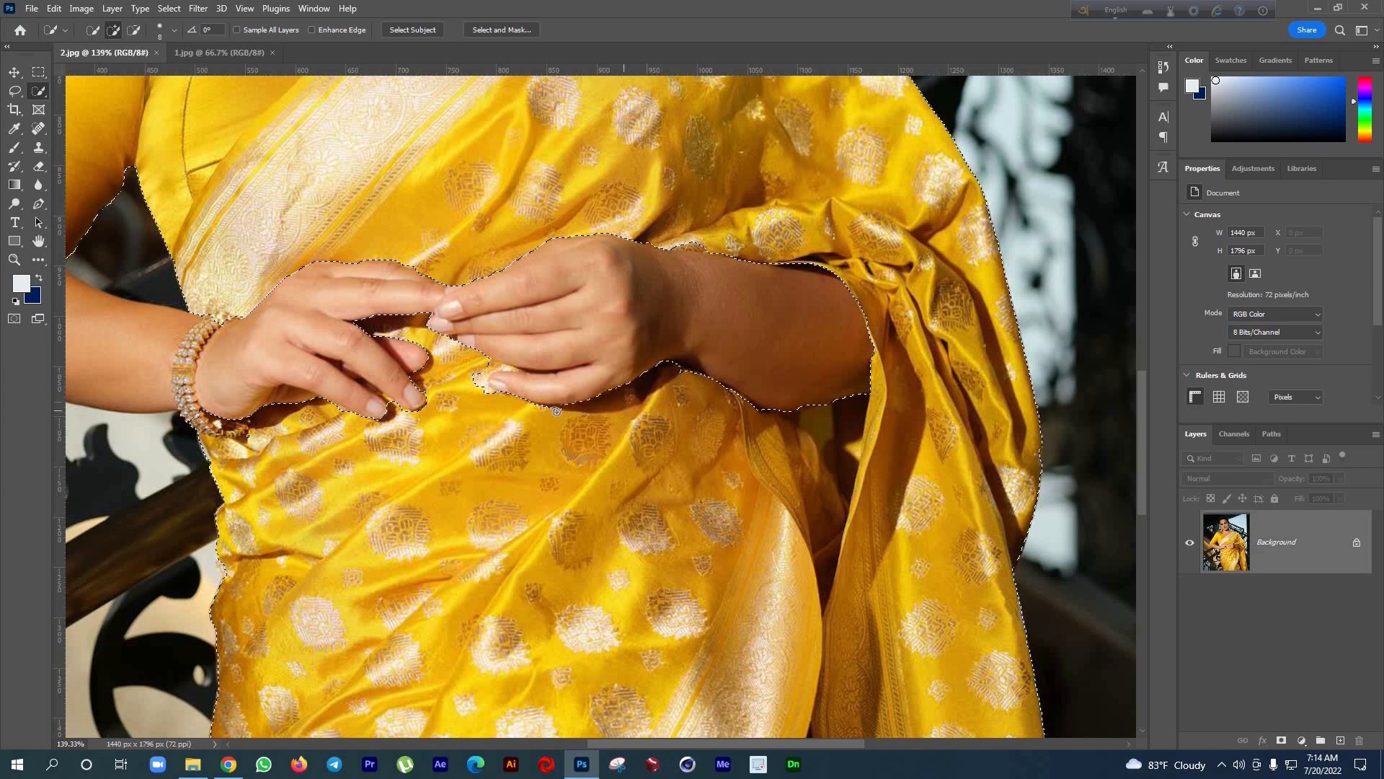
Subtract the head, neck and upper chest skin from the selection
{"action": "scroll", "coordinate": [747, 372], "scroll_direction": "up", "scroll_amount": 2}
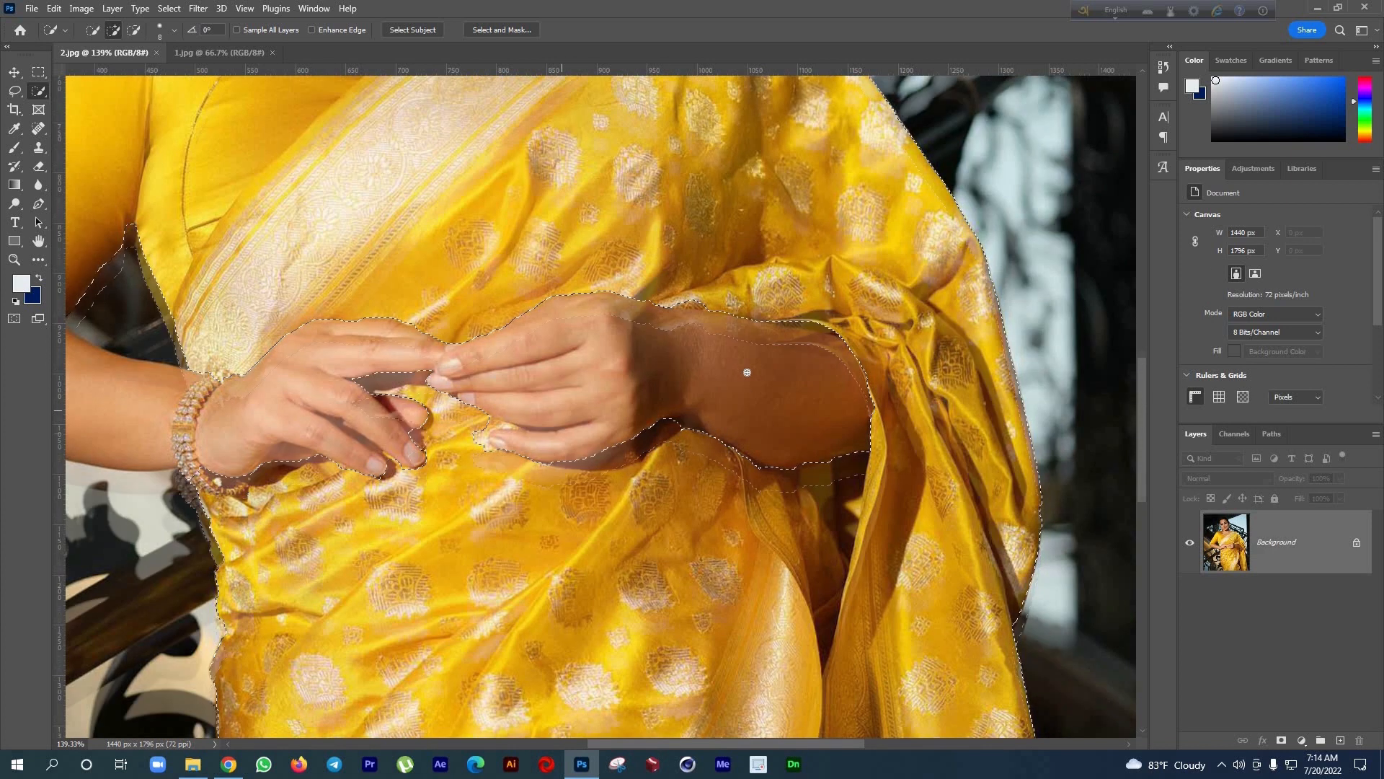
{"action": "scroll", "coordinate": [747, 372], "scroll_direction": "up", "scroll_amount": 1}
{"action": "scroll", "coordinate": [747, 372], "scroll_direction": "down", "scroll_amount": 5}
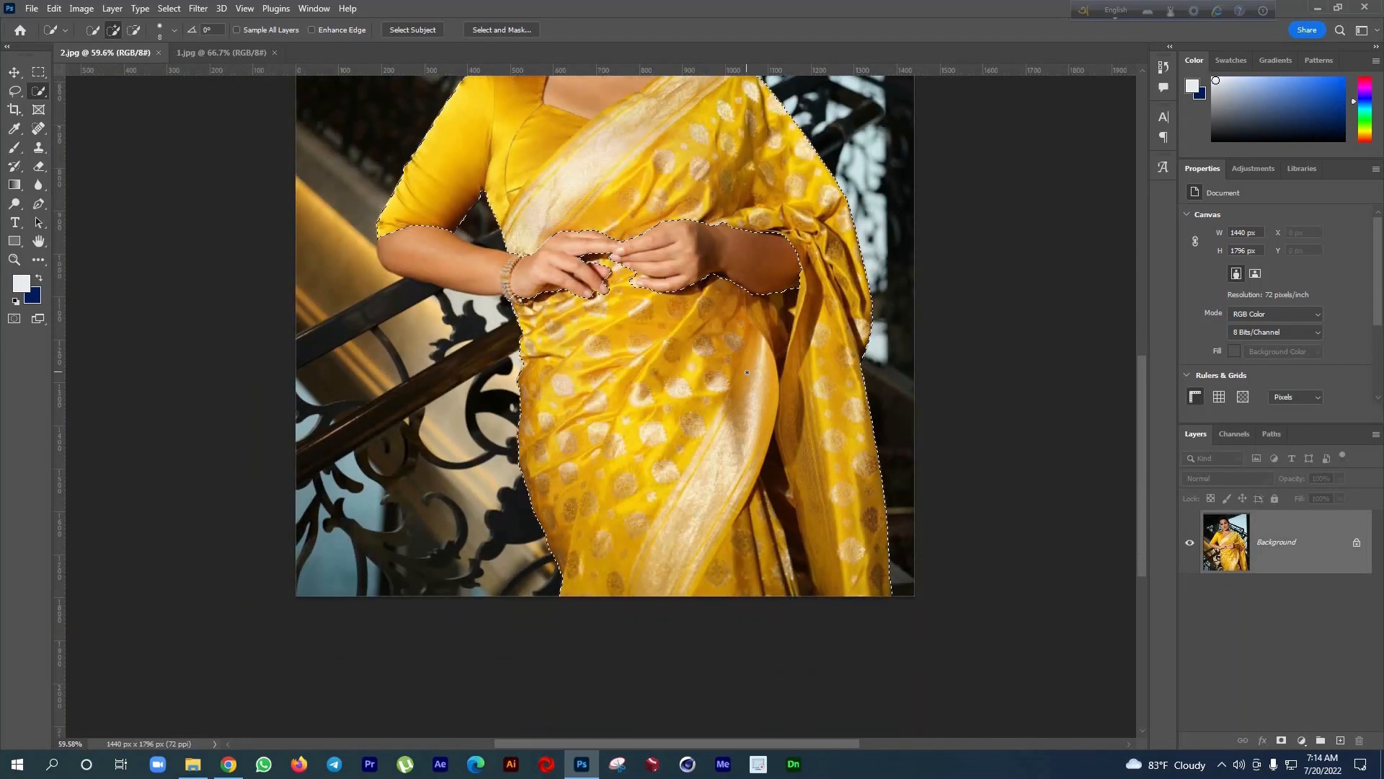
{"action": "scroll", "coordinate": [747, 372], "scroll_direction": "up", "scroll_amount": 3}
{"action": "scroll", "coordinate": [747, 372], "scroll_direction": "up", "scroll_amount": 1}
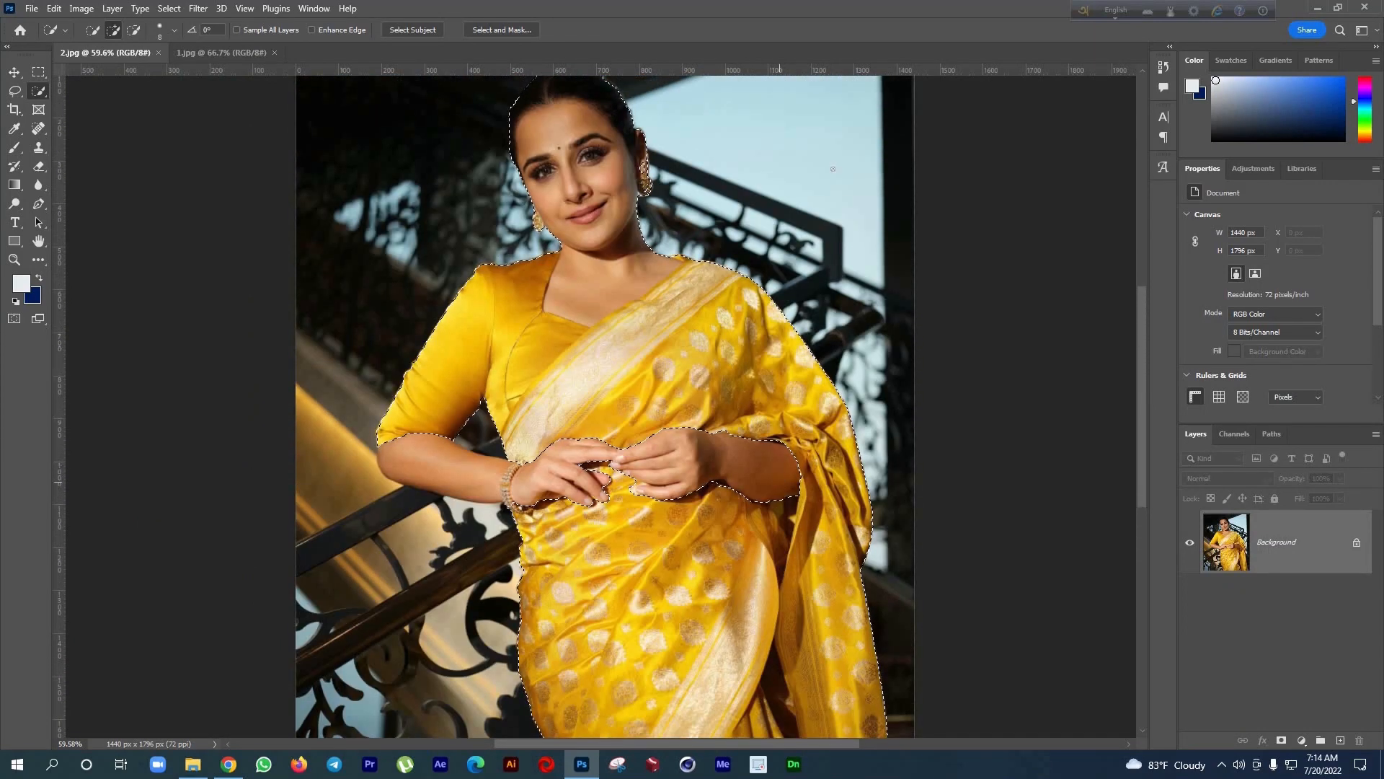
{"action": "scroll", "coordinate": [608, 406], "scroll_direction": "up", "scroll_amount": 1}
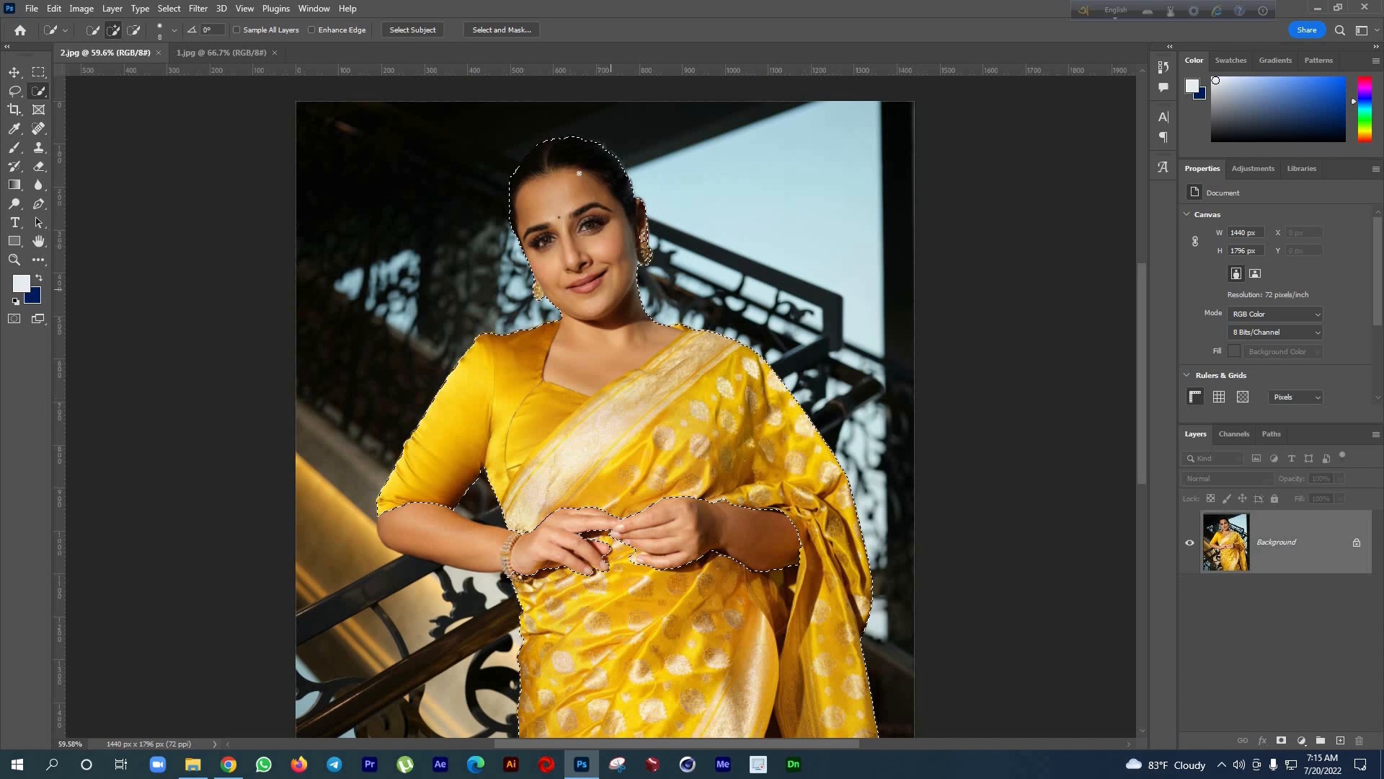
{"action": "mouse_move", "coordinate": [605, 268]}
{"action": "left_mouse_down"}
{"action": "mouse_move", "coordinate": [577, 248]}
{"action": "mouse_move", "coordinate": [624, 213]}
{"action": "mouse_move", "coordinate": [606, 164]}
{"action": "mouse_move", "coordinate": [513, 212]}
{"action": "mouse_move", "coordinate": [593, 147]}
{"action": "mouse_move", "coordinate": [646, 236]}
{"action": "mouse_move", "coordinate": [606, 332]}
{"action": "mouse_move", "coordinate": [624, 352]}
{"action": "left_mouse_up"}
Remove the leftover selection patches on the neck and add the saree's border edge along the neckline to the selection
{"action": "scroll", "coordinate": [743, 322], "scroll_direction": "up", "scroll_amount": 5}
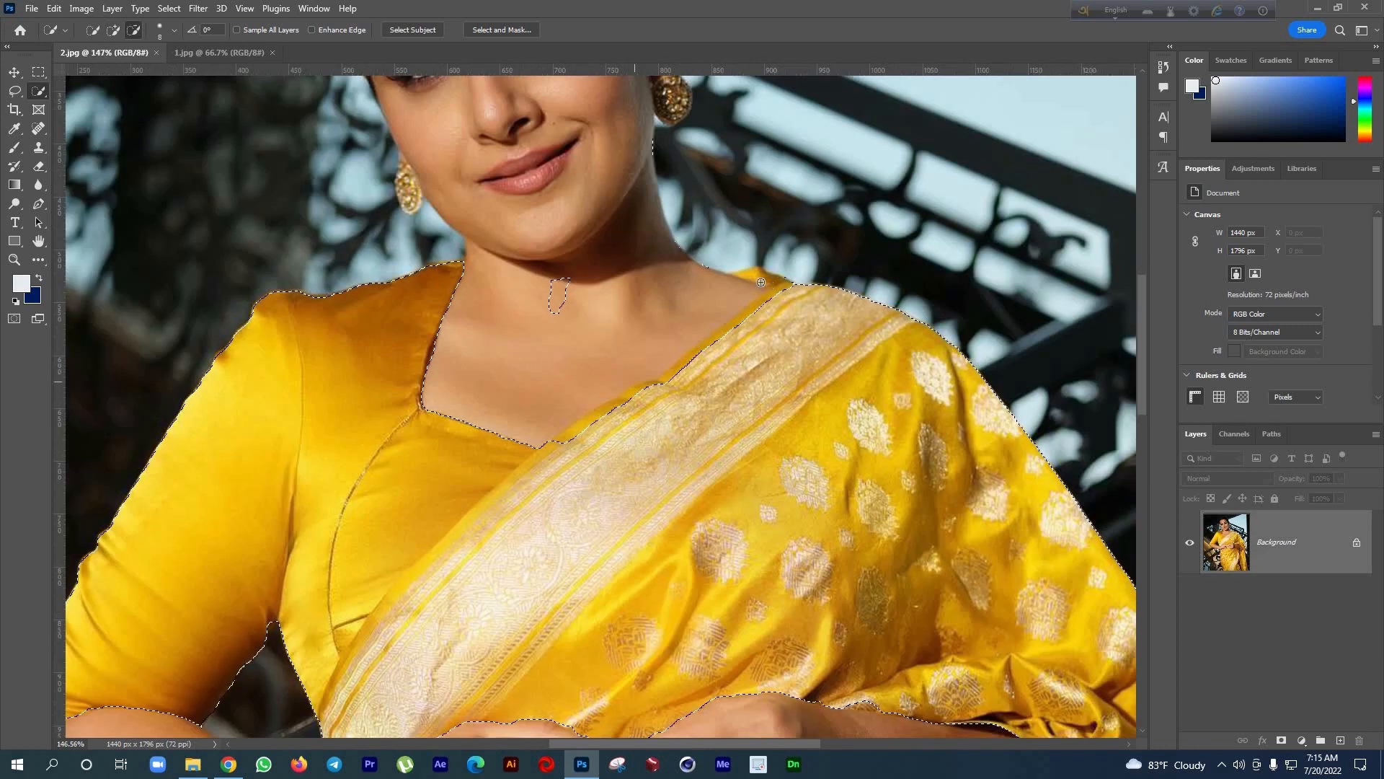
{"action": "scroll", "coordinate": [659, 523], "scroll_direction": "up", "scroll_amount": 3}
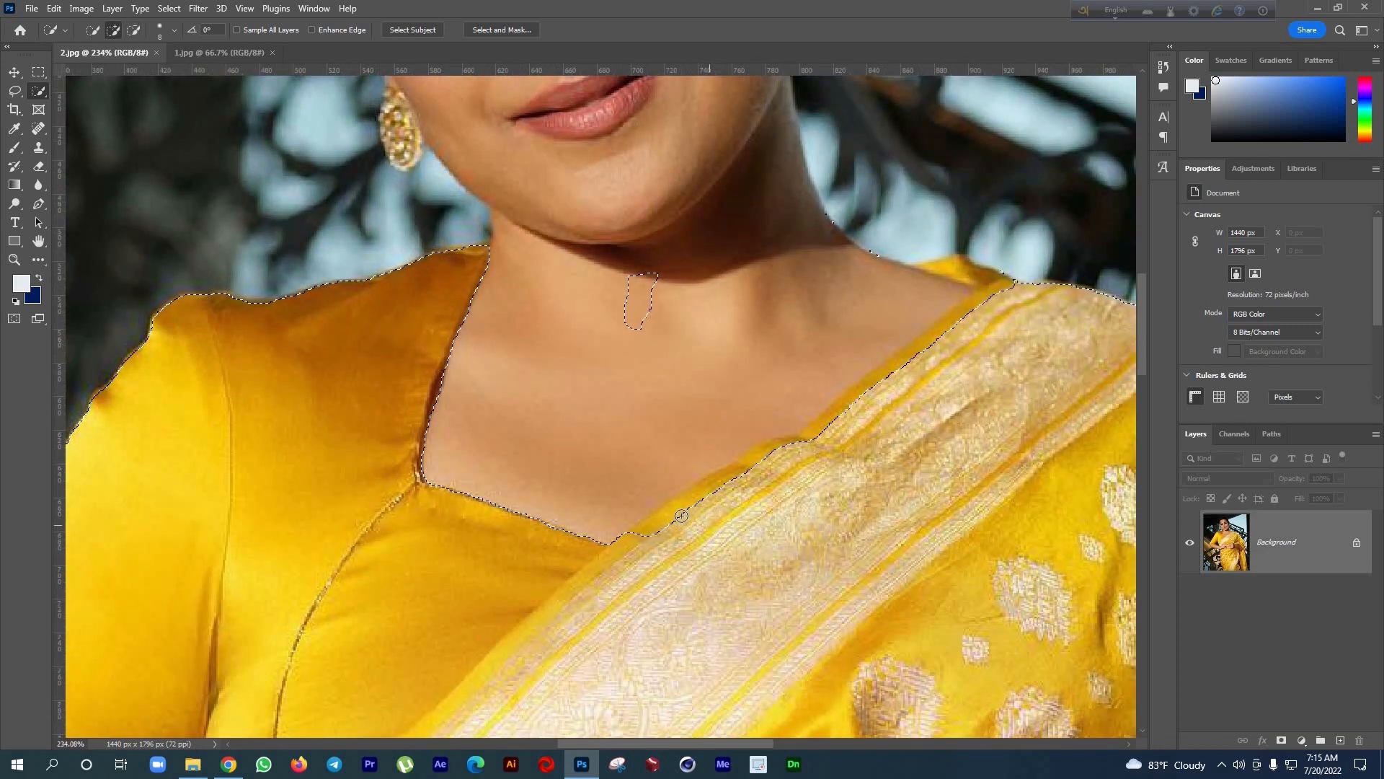
{"action": "left_click_drag", "start_coordinate": [639, 306], "coordinate": [633, 298]}
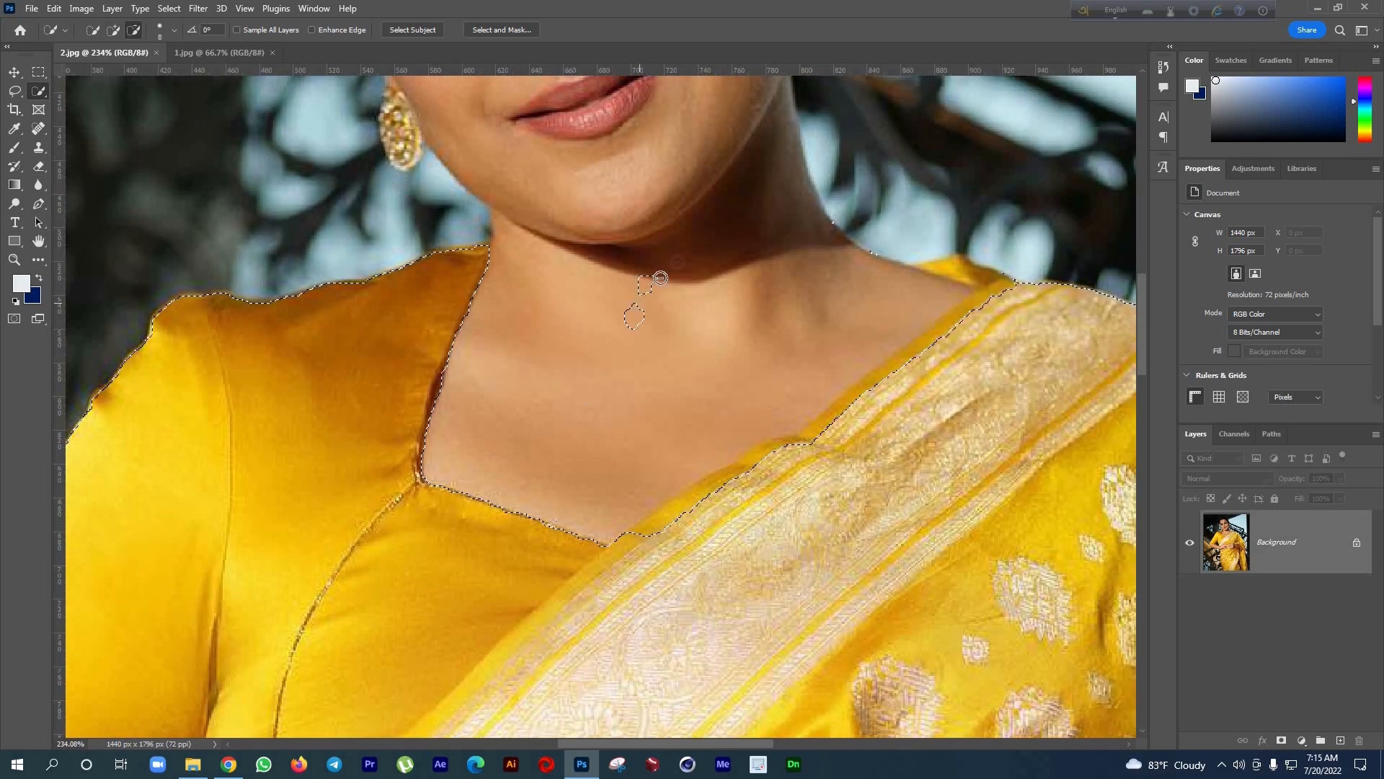
{"action": "left_click_drag", "start_coordinate": [864, 256], "coordinate": [887, 277]}
{"action": "left_click_drag", "start_coordinate": [828, 234], "coordinate": [813, 233]}
{"action": "left_click_drag", "start_coordinate": [636, 272], "coordinate": [652, 268]}
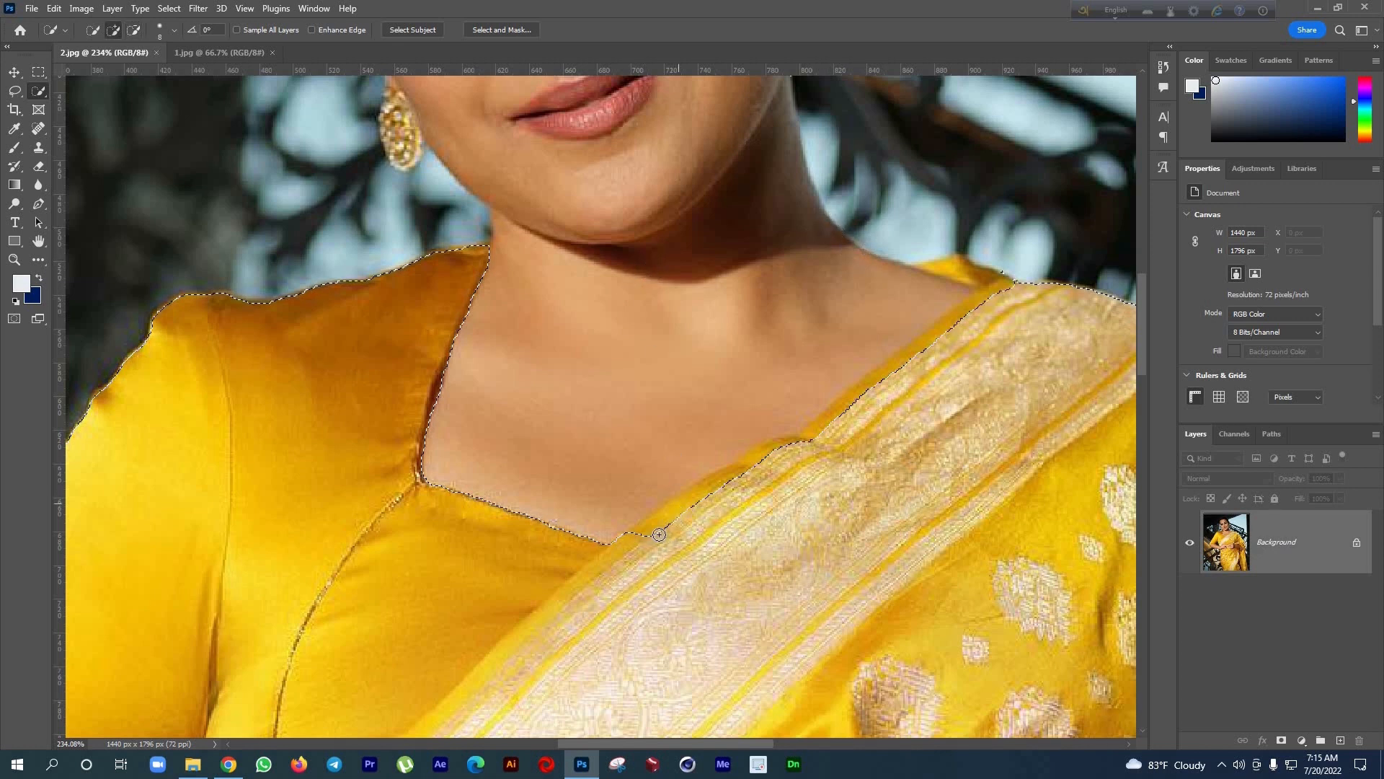
{"action": "mouse_move", "coordinate": [637, 534]}
{"action": "left_mouse_down"}
{"action": "mouse_move", "coordinate": [809, 441]}
{"action": "mouse_move", "coordinate": [908, 356]}
{"action": "mouse_move", "coordinate": [948, 343]}
{"action": "mouse_move", "coordinate": [938, 331]}
{"action": "mouse_move", "coordinate": [1010, 298]}
{"action": "mouse_move", "coordinate": [1006, 278]}
{"action": "mouse_move", "coordinate": [939, 268]}
{"action": "left_mouse_up"}
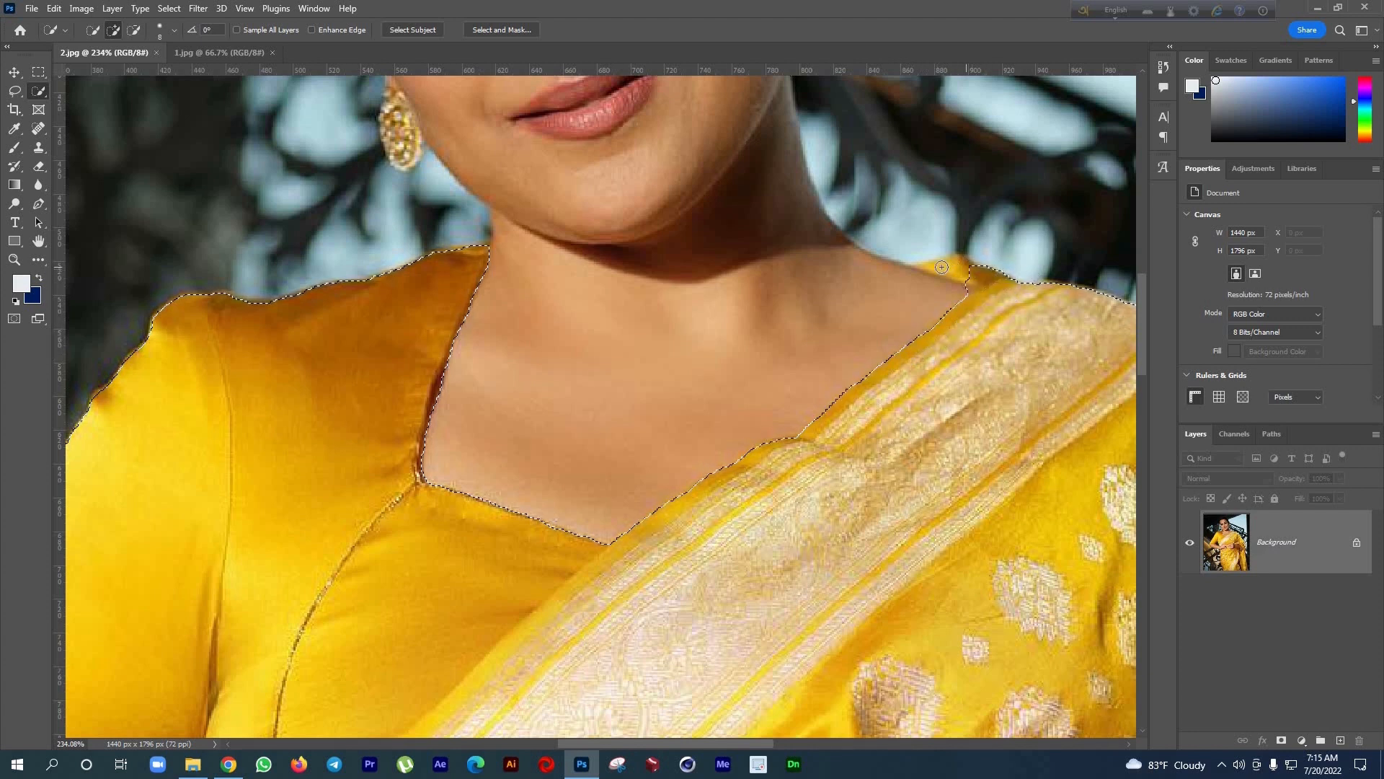
Add a Hue/Saturation adjustment layer masked to the saree and blouse selection
{"action": "scroll", "coordinate": [826, 380], "scroll_direction": "down", "scroll_amount": 5}
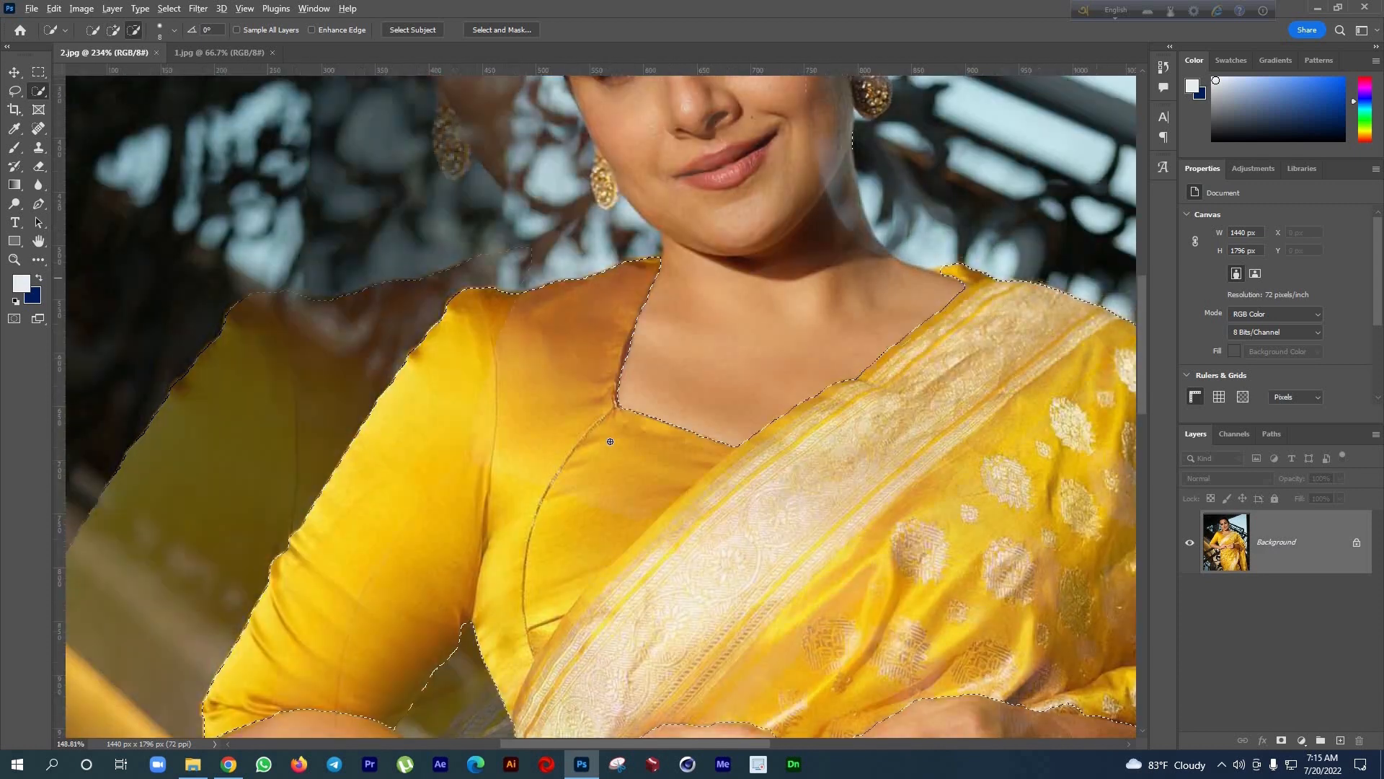
{"action": "scroll", "coordinate": [638, 443], "scroll_direction": "down", "scroll_amount": 8}
{"action": "scroll", "coordinate": [696, 577], "scroll_direction": "down", "scroll_amount": 2}
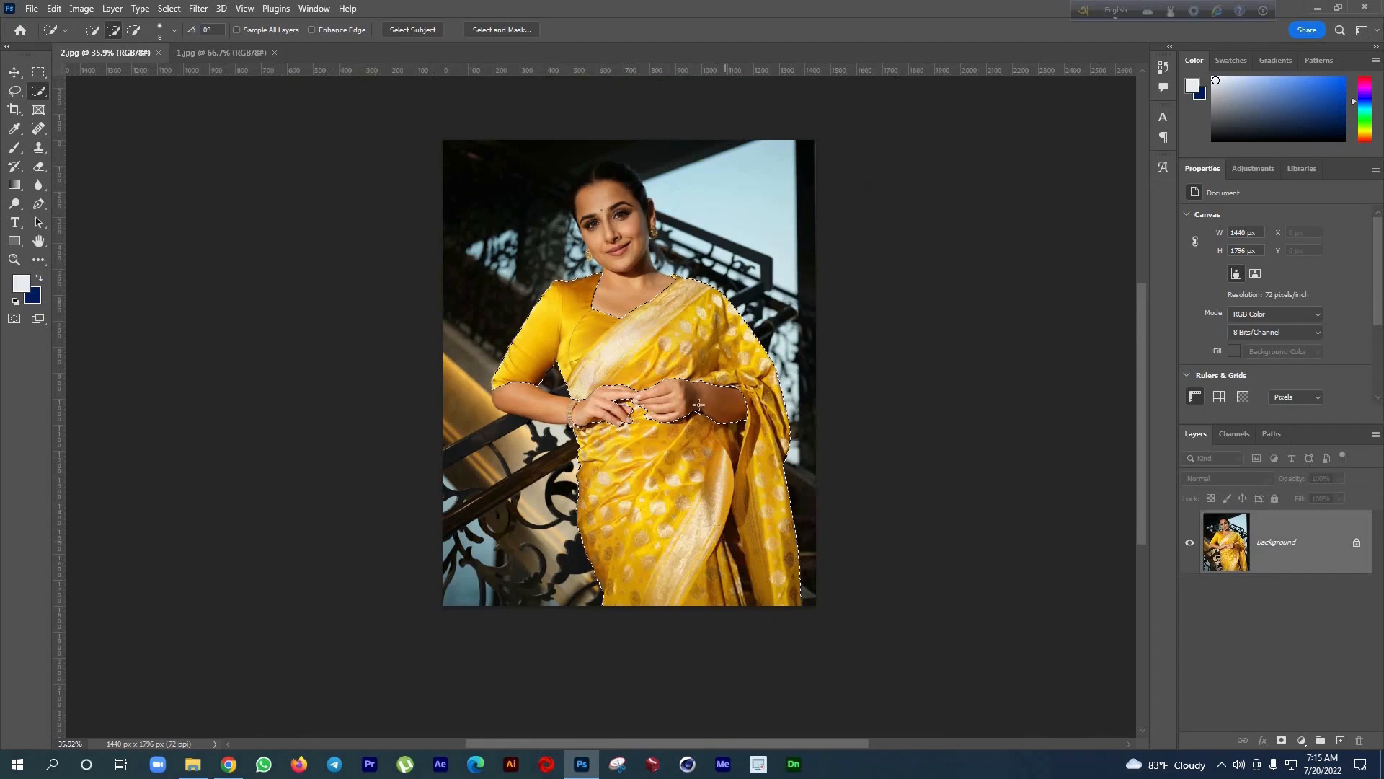
{"action": "scroll", "coordinate": [668, 312], "scroll_direction": "up", "scroll_amount": 2}
{"action": "scroll", "coordinate": [669, 389], "scroll_direction": "up", "scroll_amount": 1}
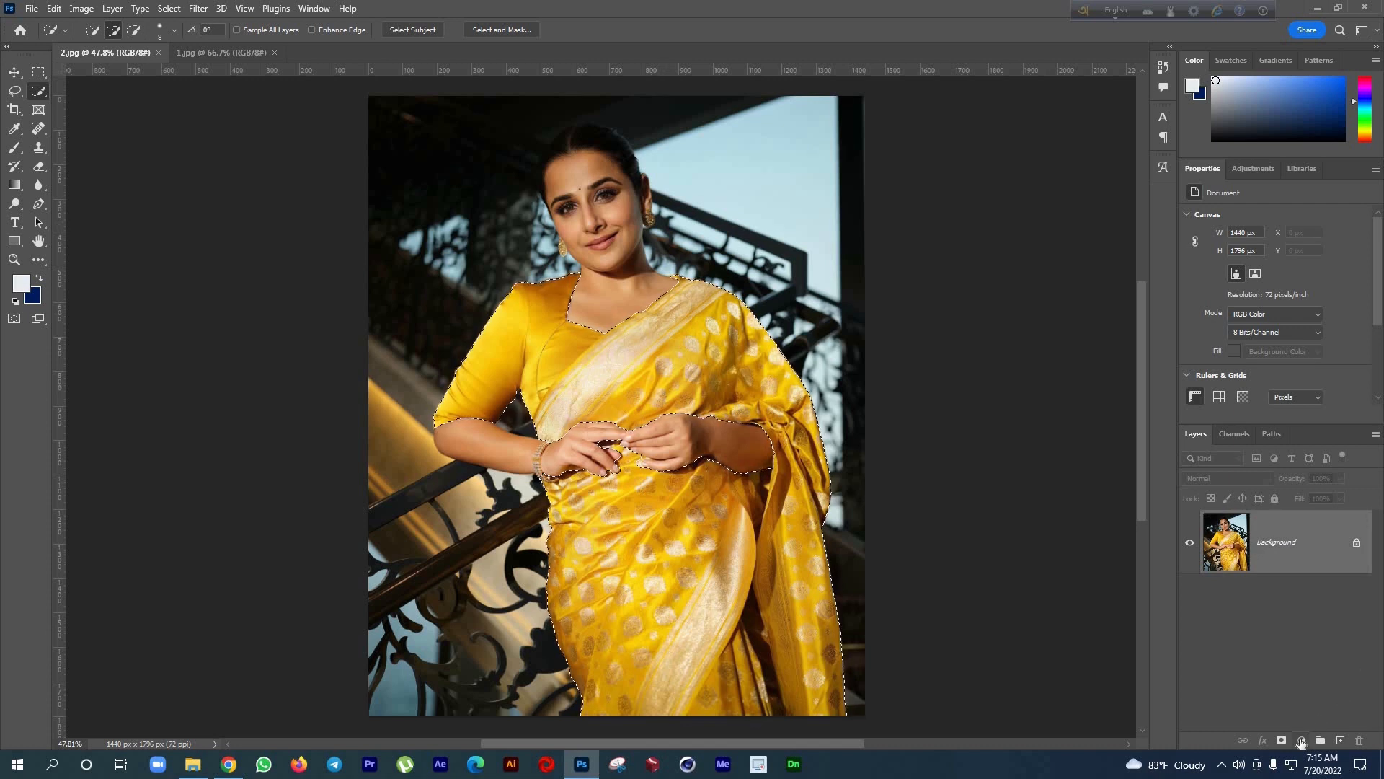
{"action": "left_click", "coordinate": [1302, 740]}
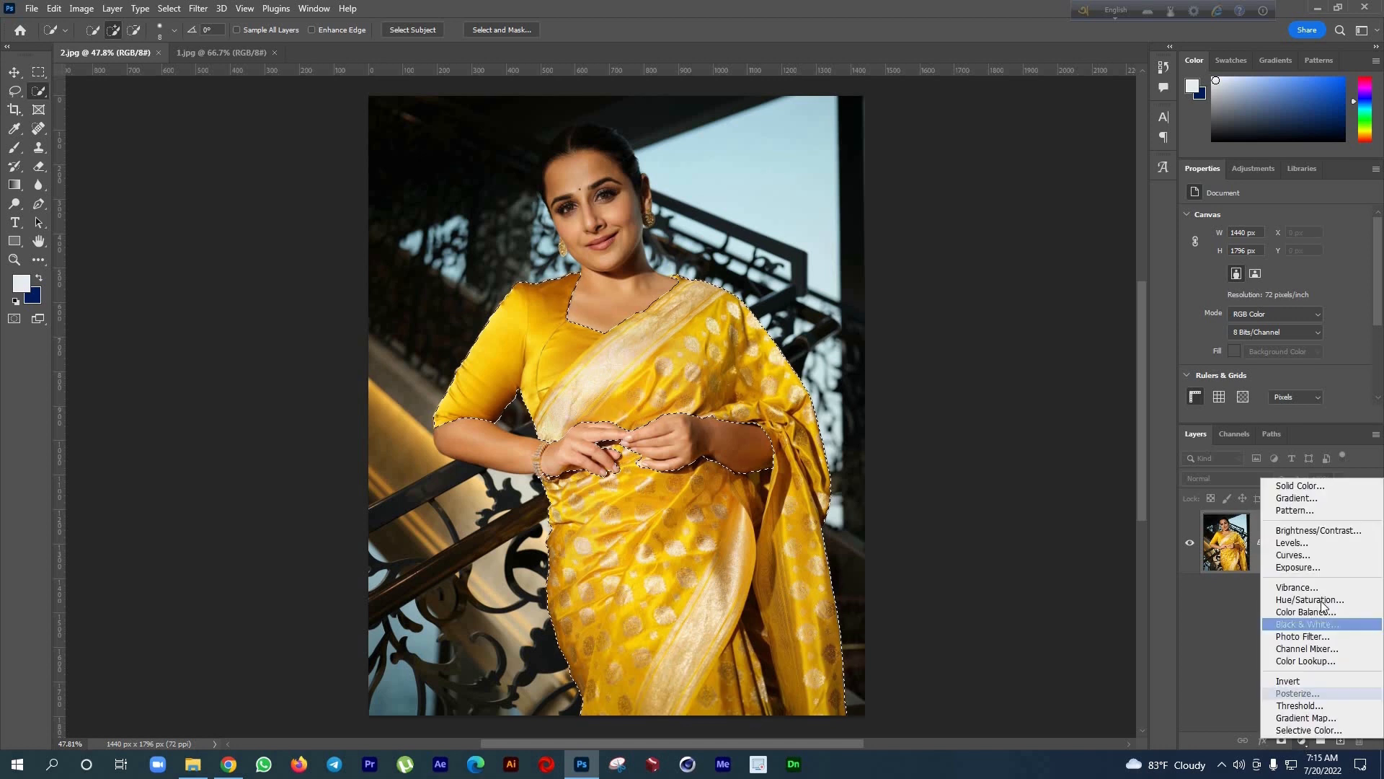
{"action": "left_click", "coordinate": [1311, 600]}
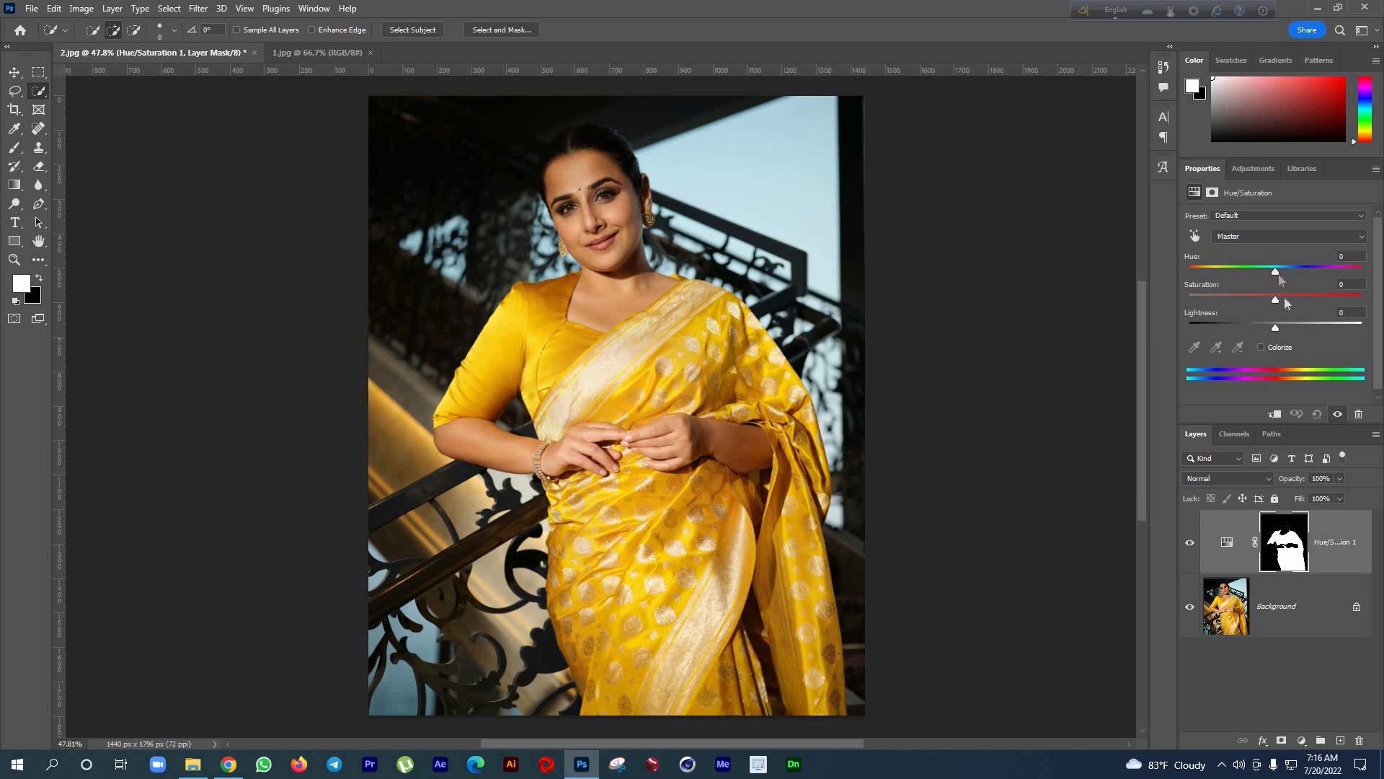
Recolour the saree orange with a hue of -24 and a saturation of +27
{"action": "left_click", "coordinate": [1305, 297]}
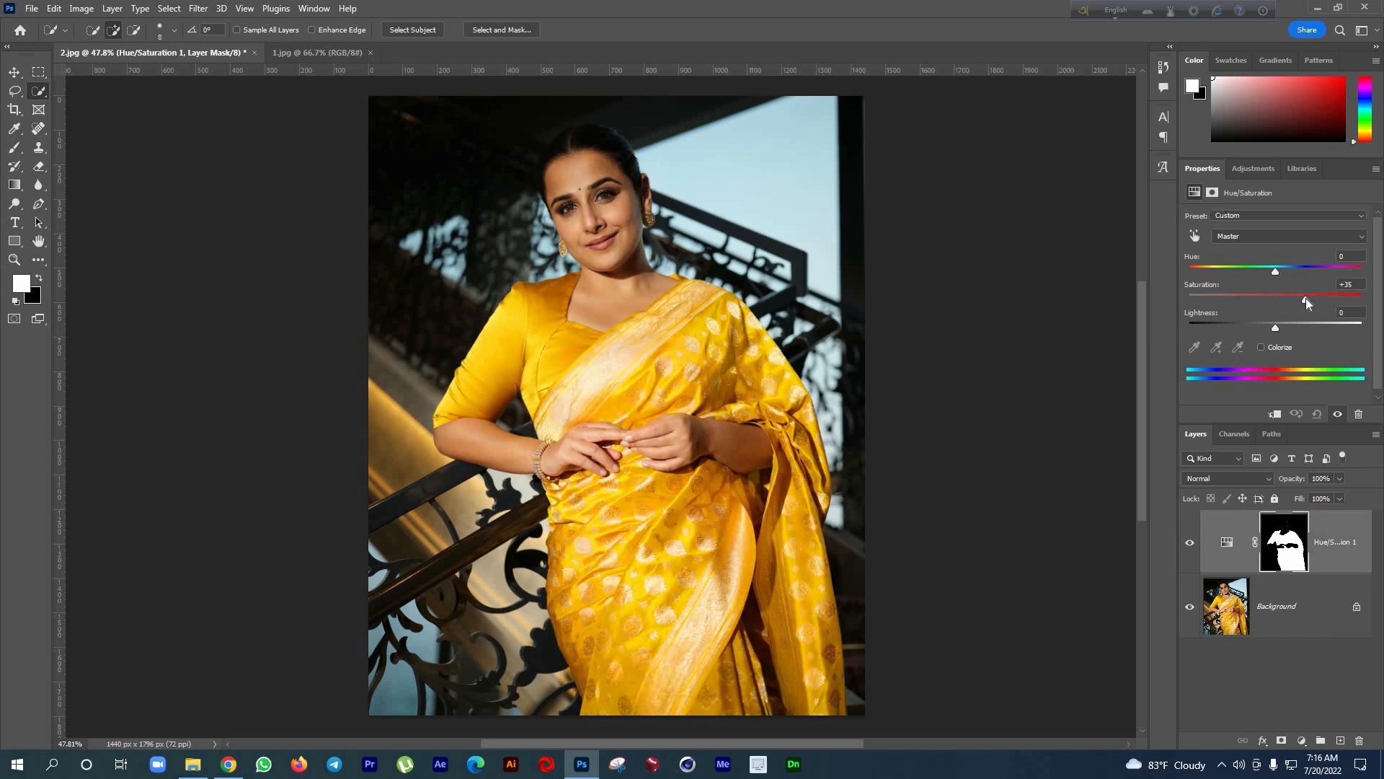
{"action": "mouse_move", "coordinate": [1276, 271]}
{"action": "left_mouse_down"}
{"action": "mouse_move", "coordinate": [1236, 270]}
{"action": "mouse_move", "coordinate": [1299, 297]}
{"action": "mouse_move", "coordinate": [1254, 271]}
{"action": "left_mouse_up"}
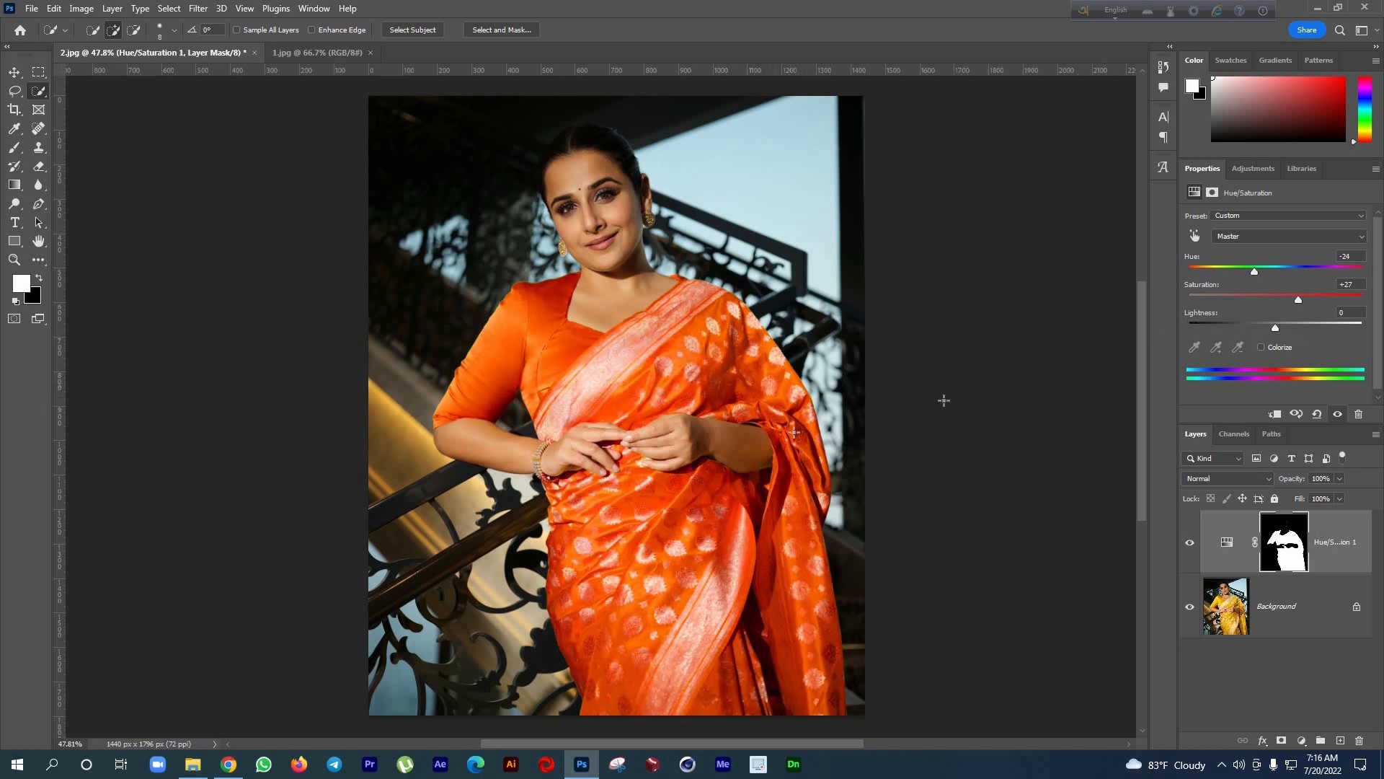
Compare the recoloured saree with the original by hiding and reshowing the Hue/Saturation layer
{"action": "scroll", "coordinate": [760, 510], "scroll_direction": "down", "scroll_amount": 3}
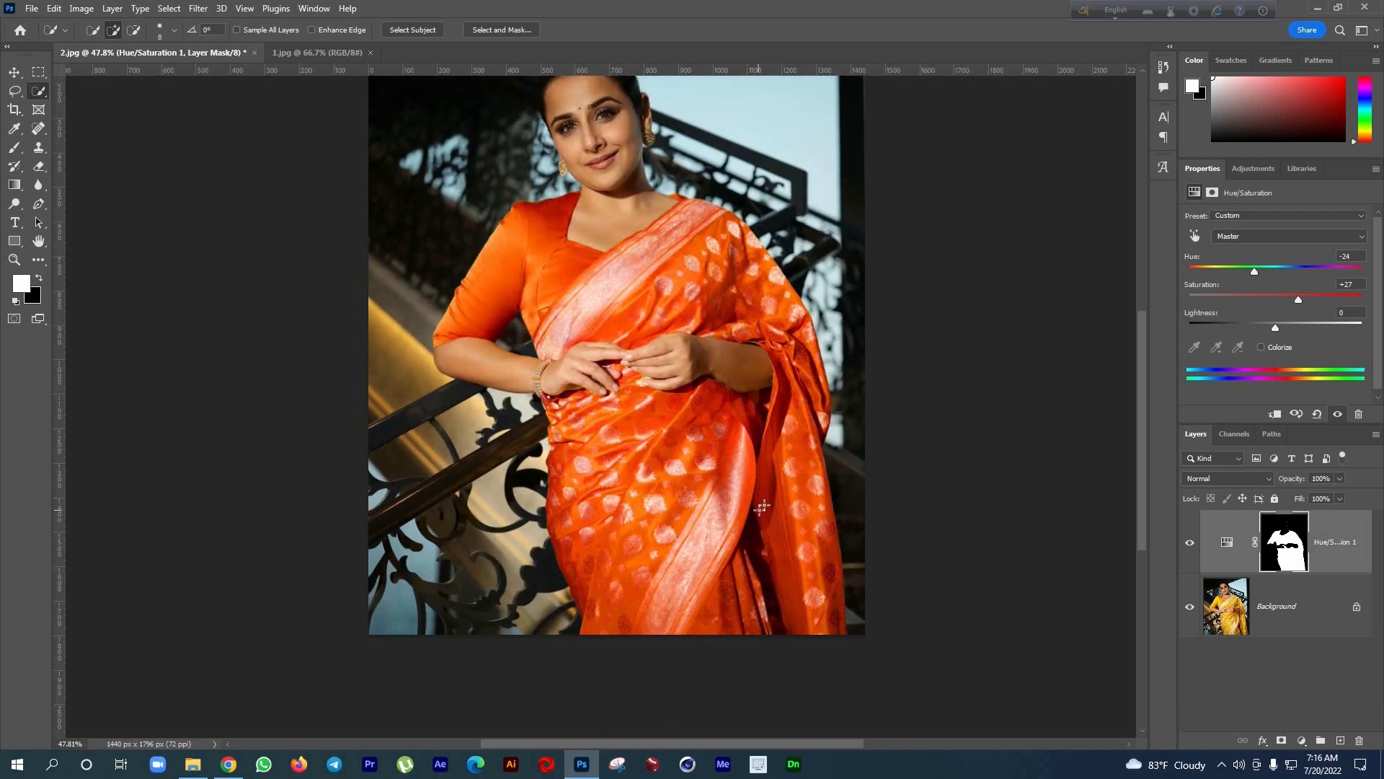
{"action": "left_click", "coordinate": [1190, 545]}
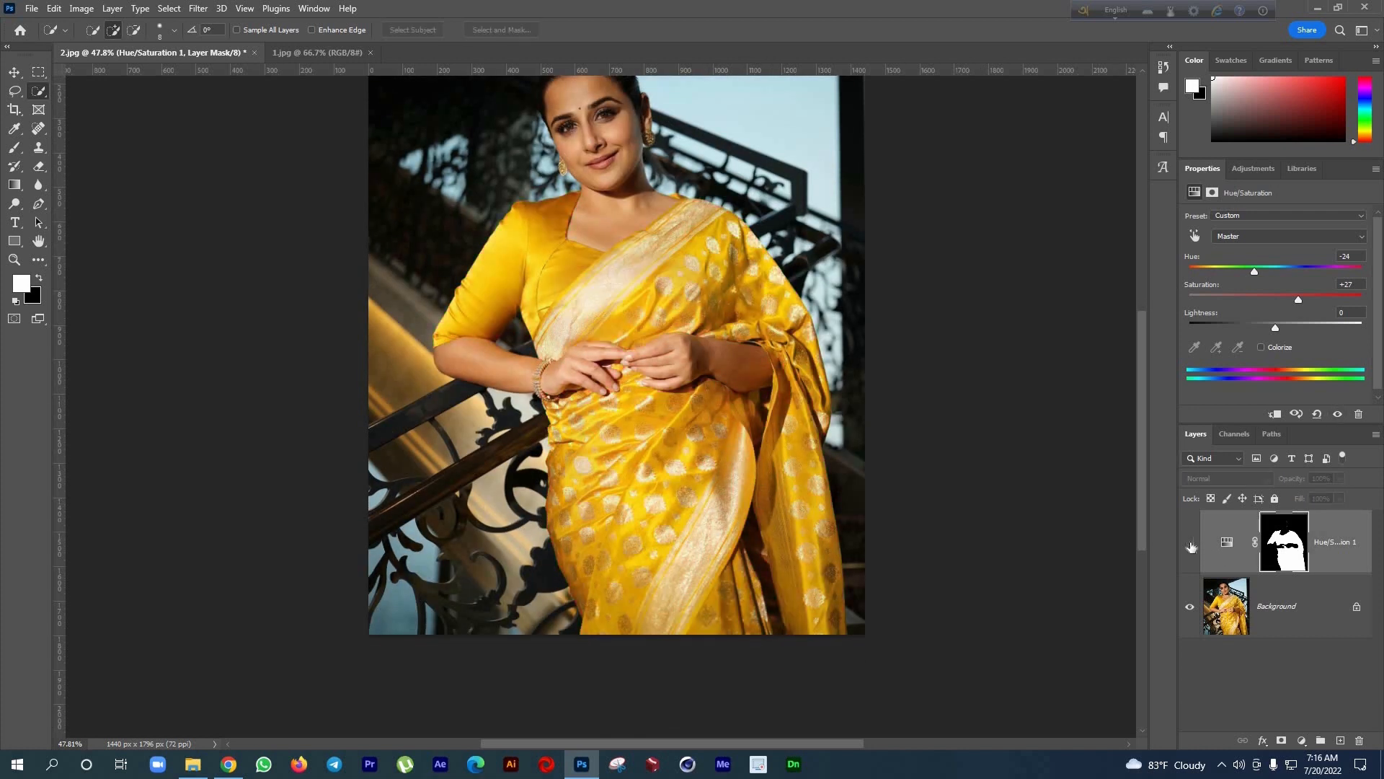
{"action": "left_click", "coordinate": [1190, 544]}
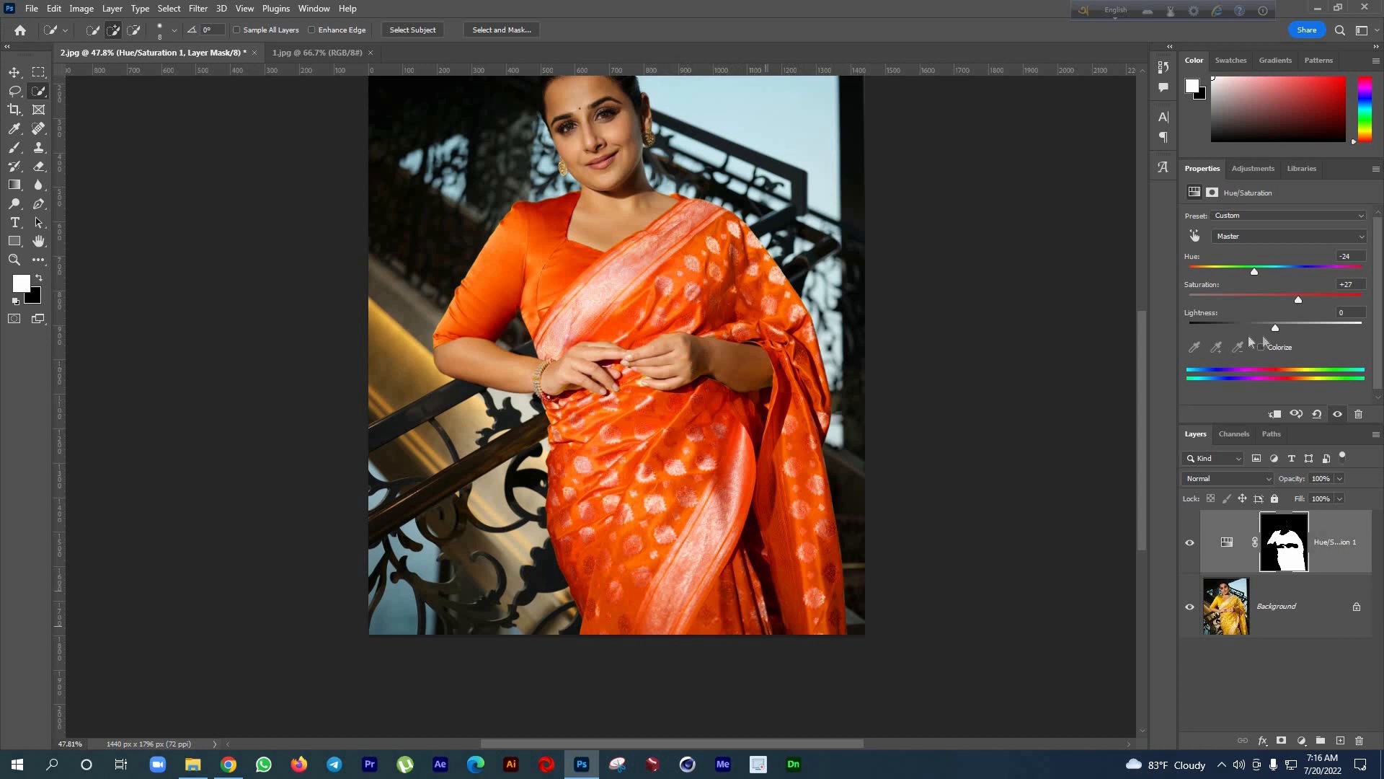
{"action": "mouse_move", "coordinate": [1274, 331]}
{"action": "left_mouse_down"}
{"action": "mouse_move", "coordinate": [1291, 328]}
{"action": "mouse_move", "coordinate": [1273, 326]}
{"action": "left_mouse_up"}
Apply the Hue/Saturation presets Cyanotype, Increase Saturation More, Old Style and finally Sepia to the saree
{"action": "left_click", "coordinate": [1246, 215]}
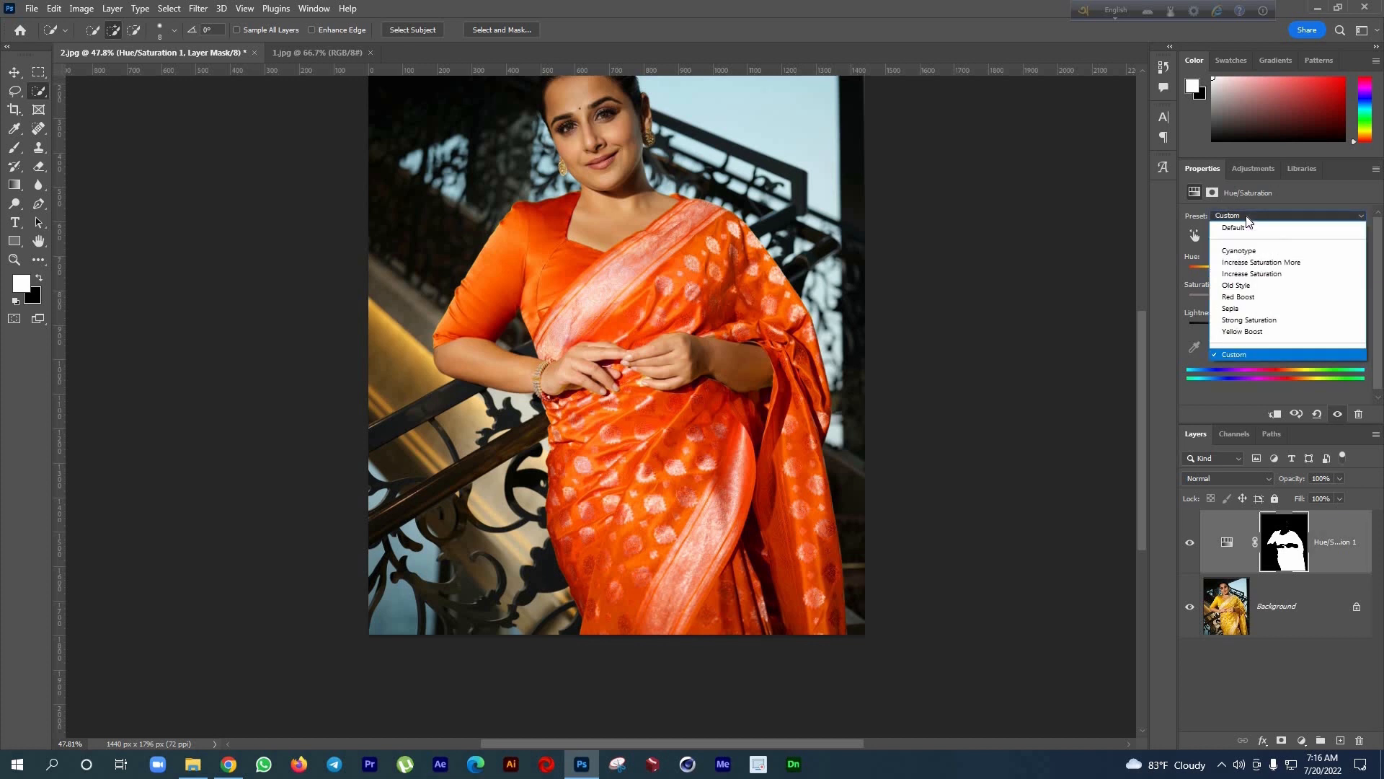
{"action": "left_click", "coordinate": [1251, 252]}
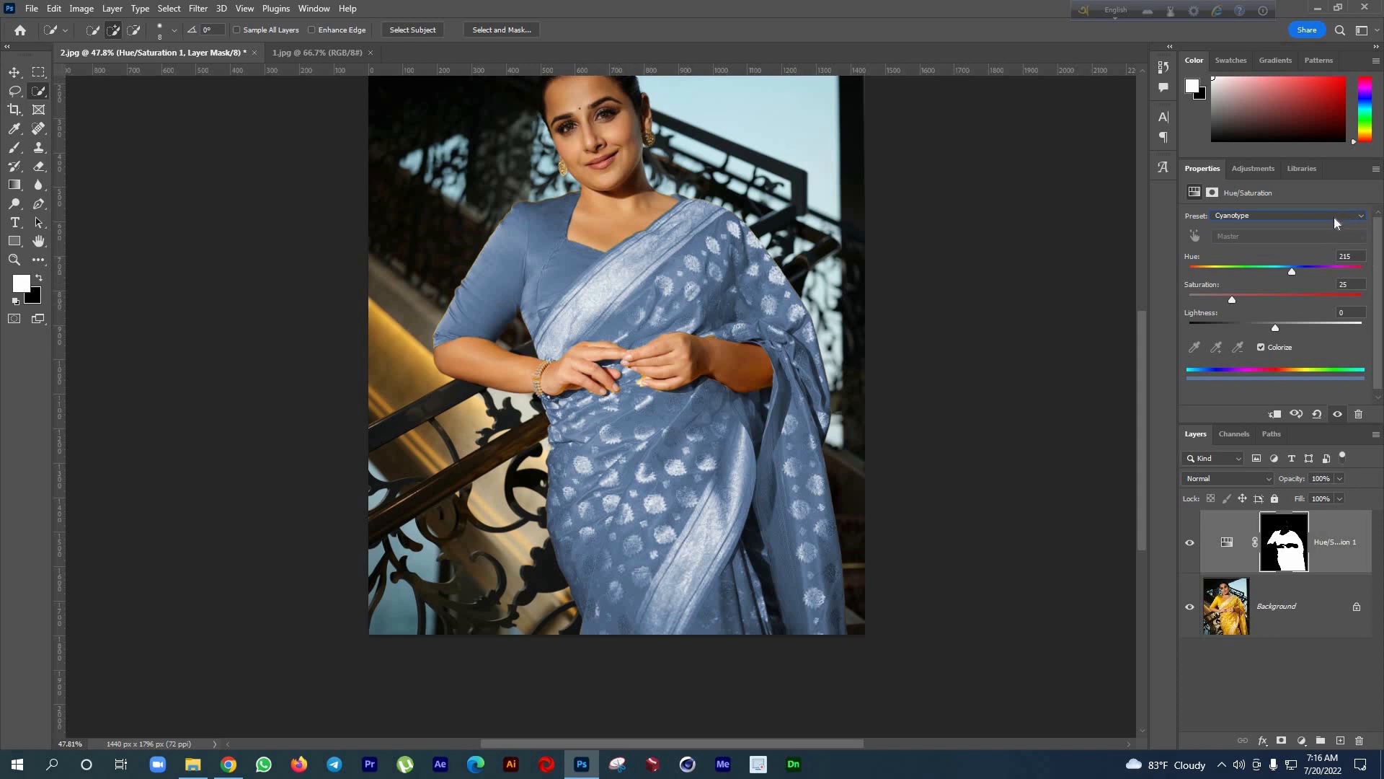
{"action": "left_click", "coordinate": [1334, 218]}
{"action": "left_click", "coordinate": [1283, 261]}
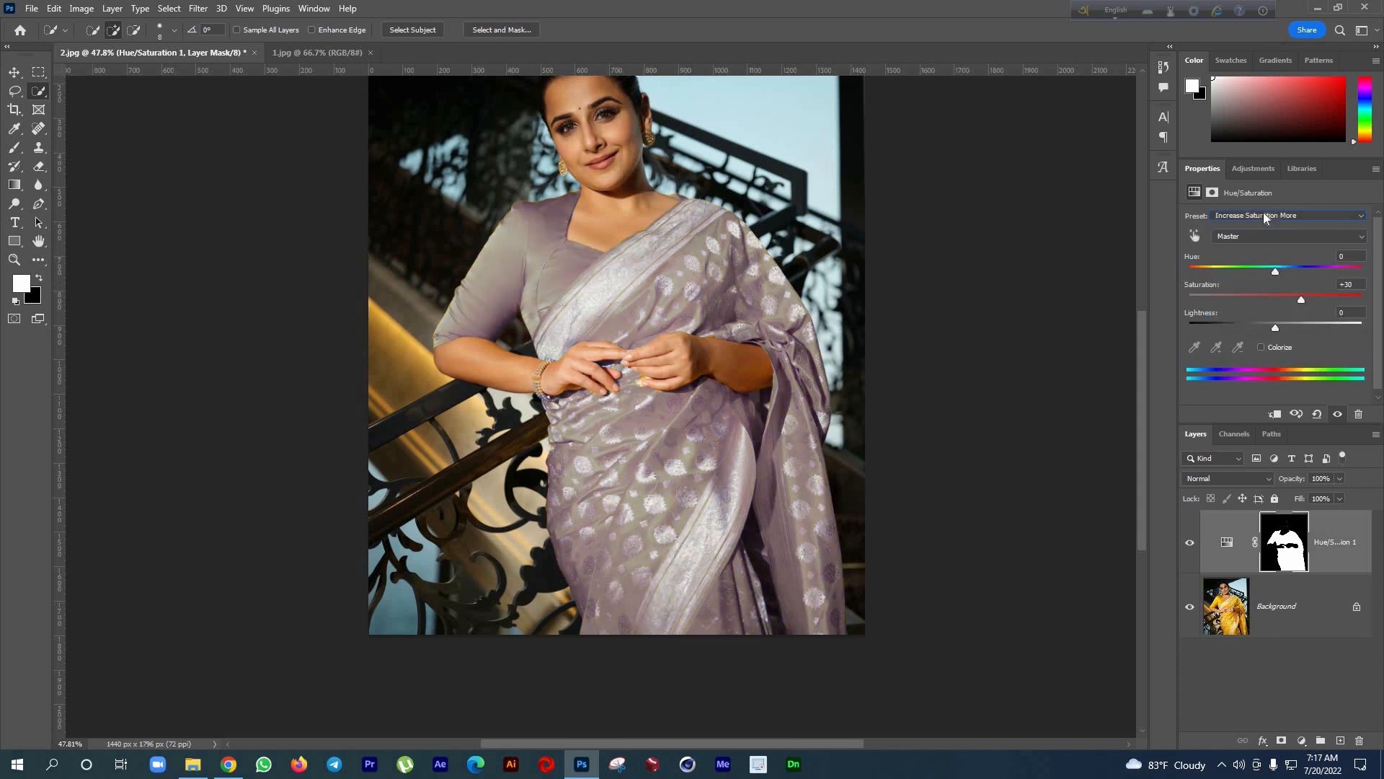
{"action": "left_click", "coordinate": [1266, 216]}
{"action": "left_click", "coordinate": [1244, 285]}
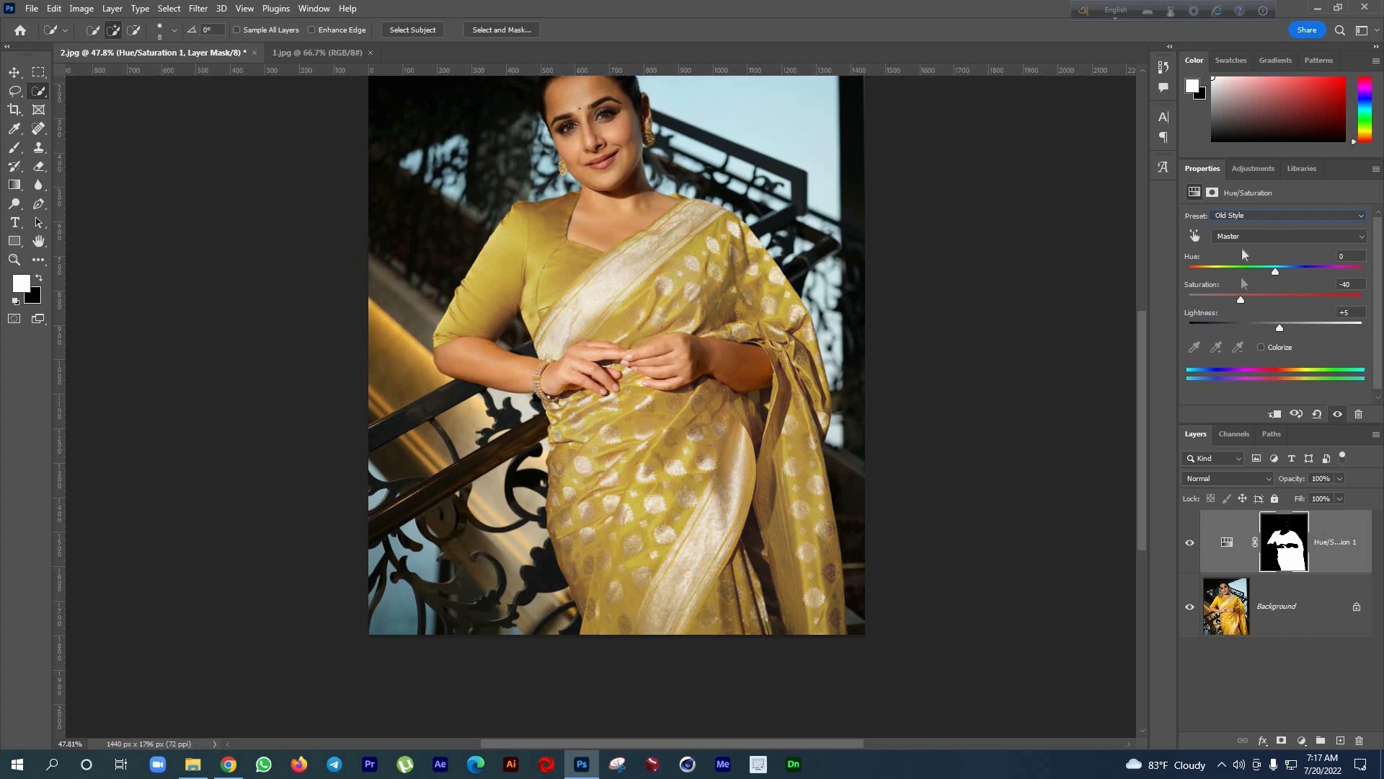
{"action": "left_click", "coordinate": [1243, 217]}
{"action": "left_click", "coordinate": [1244, 307]}
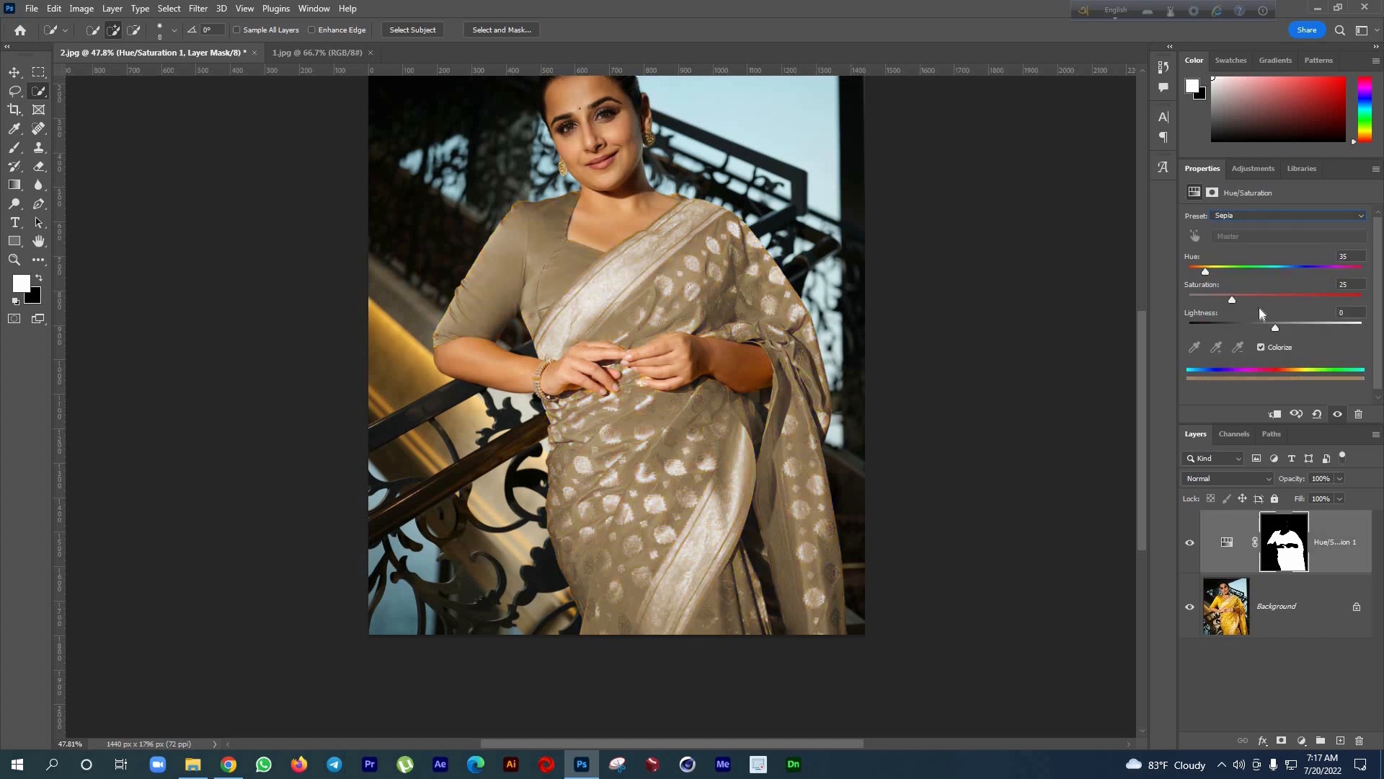
Apply the Hue/Saturation presets Strong Saturation, Yellow Boost and finally Custom to the saree
{"action": "left_click", "coordinate": [1250, 216]}
{"action": "left_click", "coordinate": [1252, 318]}
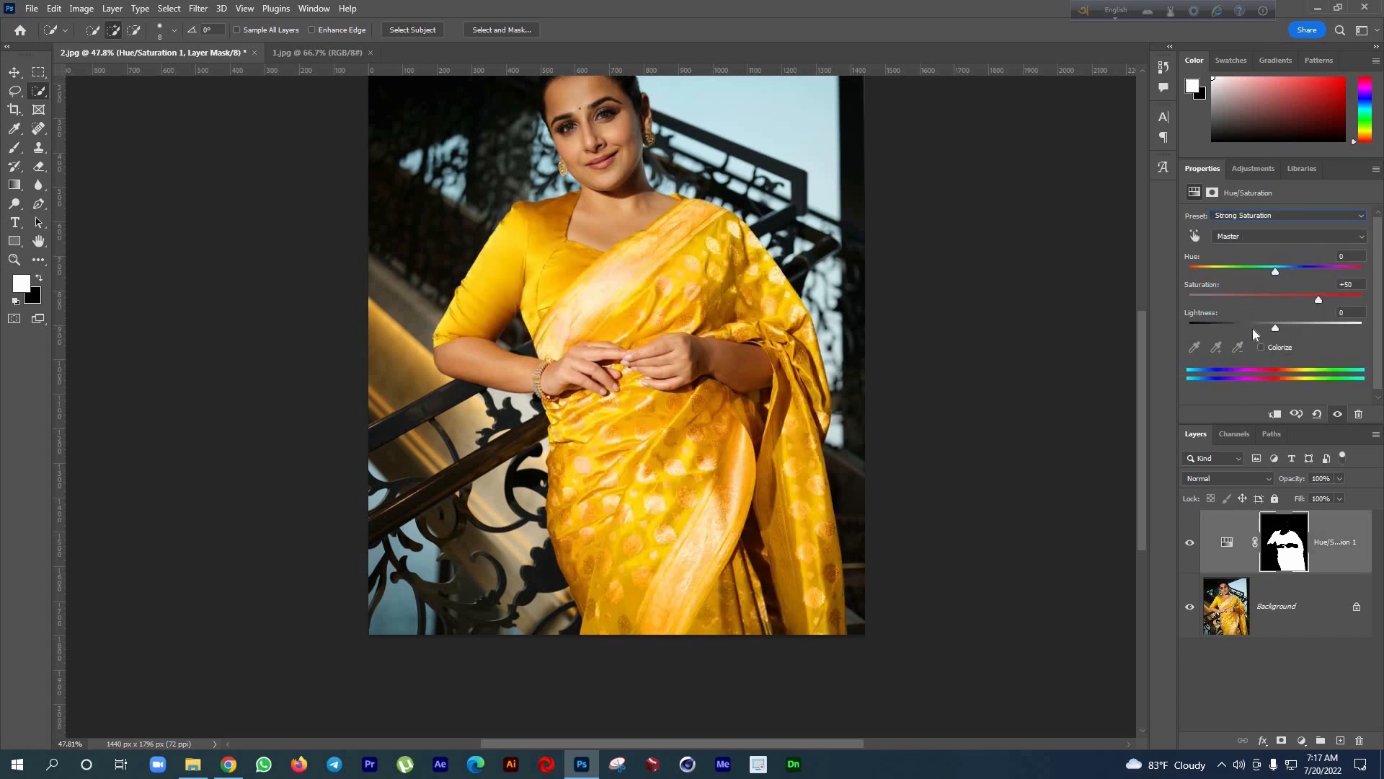
{"action": "left_click", "coordinate": [1253, 216]}
{"action": "left_click", "coordinate": [1251, 329]}
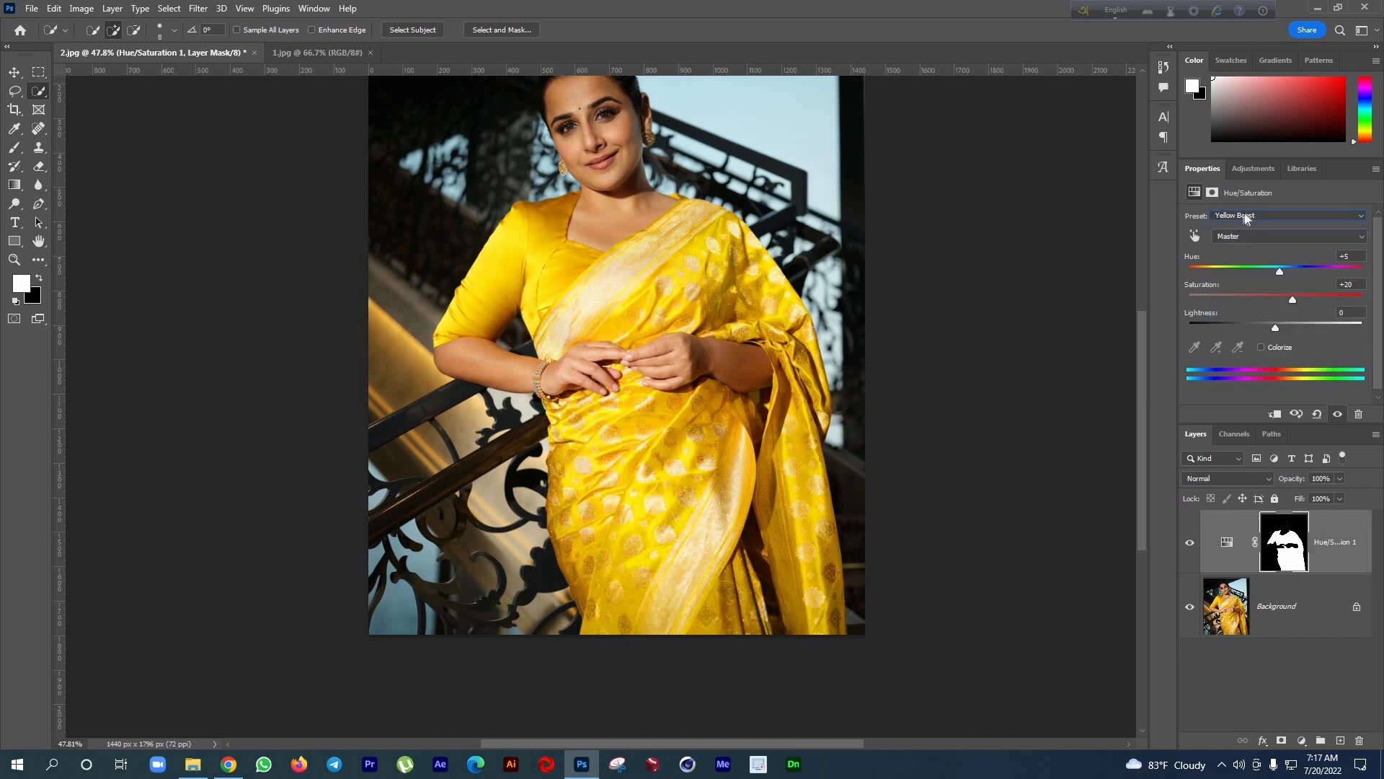
{"action": "left_click", "coordinate": [1247, 216]}
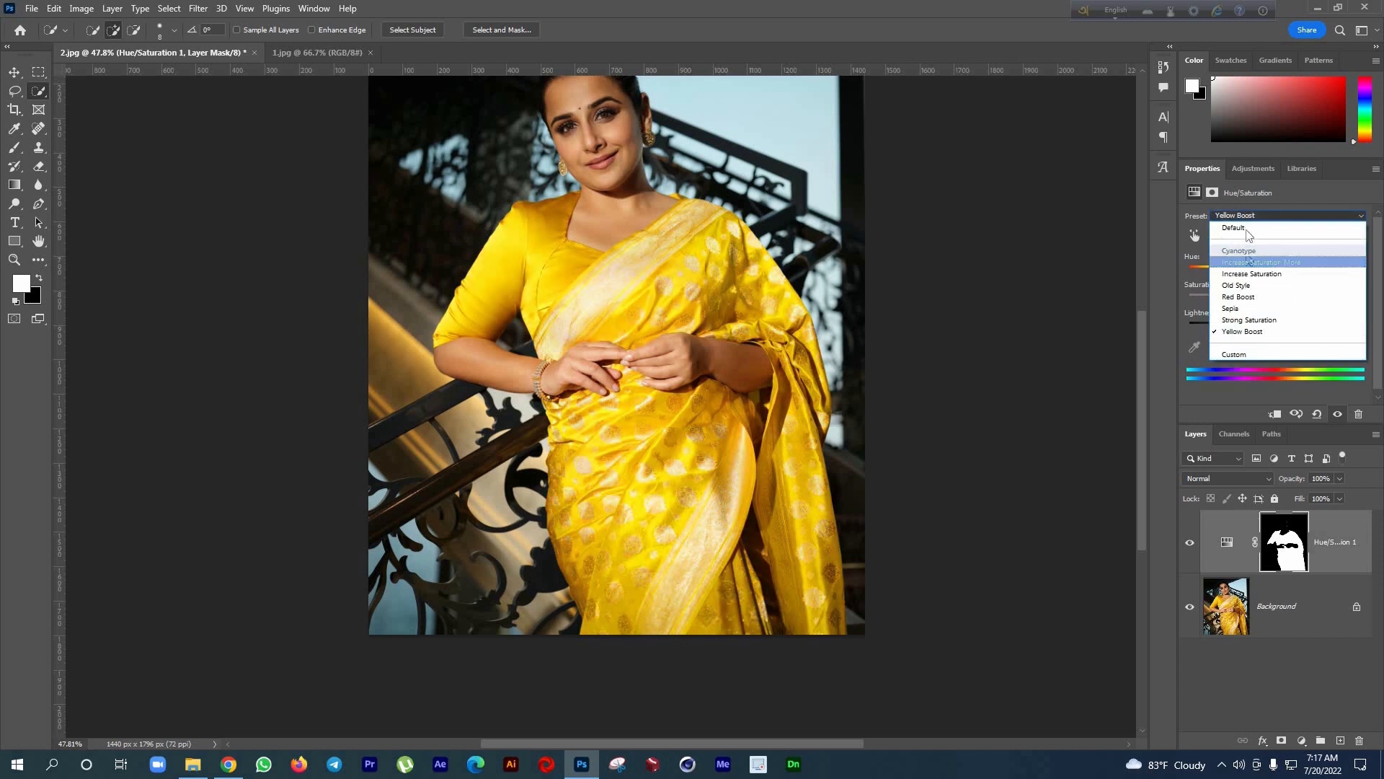
{"action": "left_click", "coordinate": [1252, 354]}
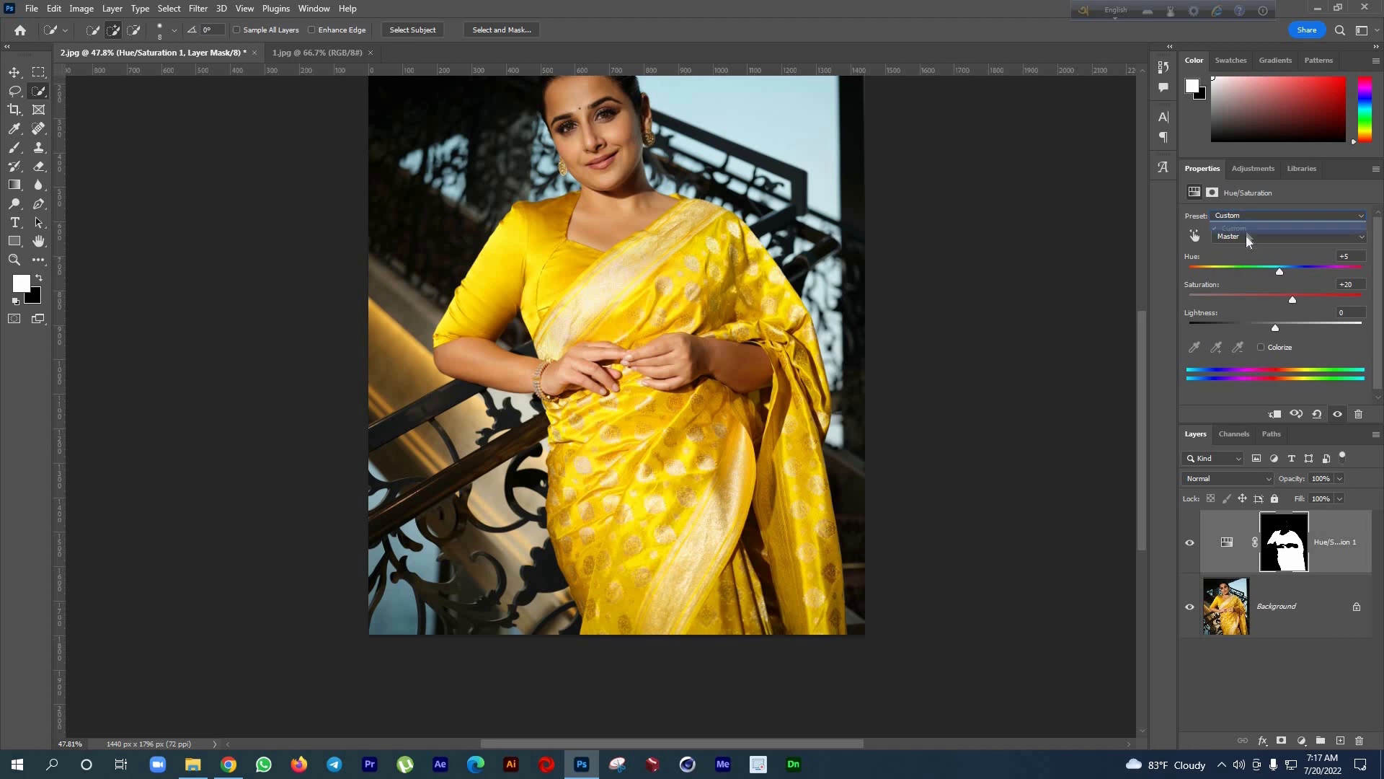
Reset the Hue/Saturation preset to Default and recolour the saree orange with a Master hue of -23
{"action": "left_click", "coordinate": [1245, 218]}
{"action": "left_click", "coordinate": [1247, 231]}
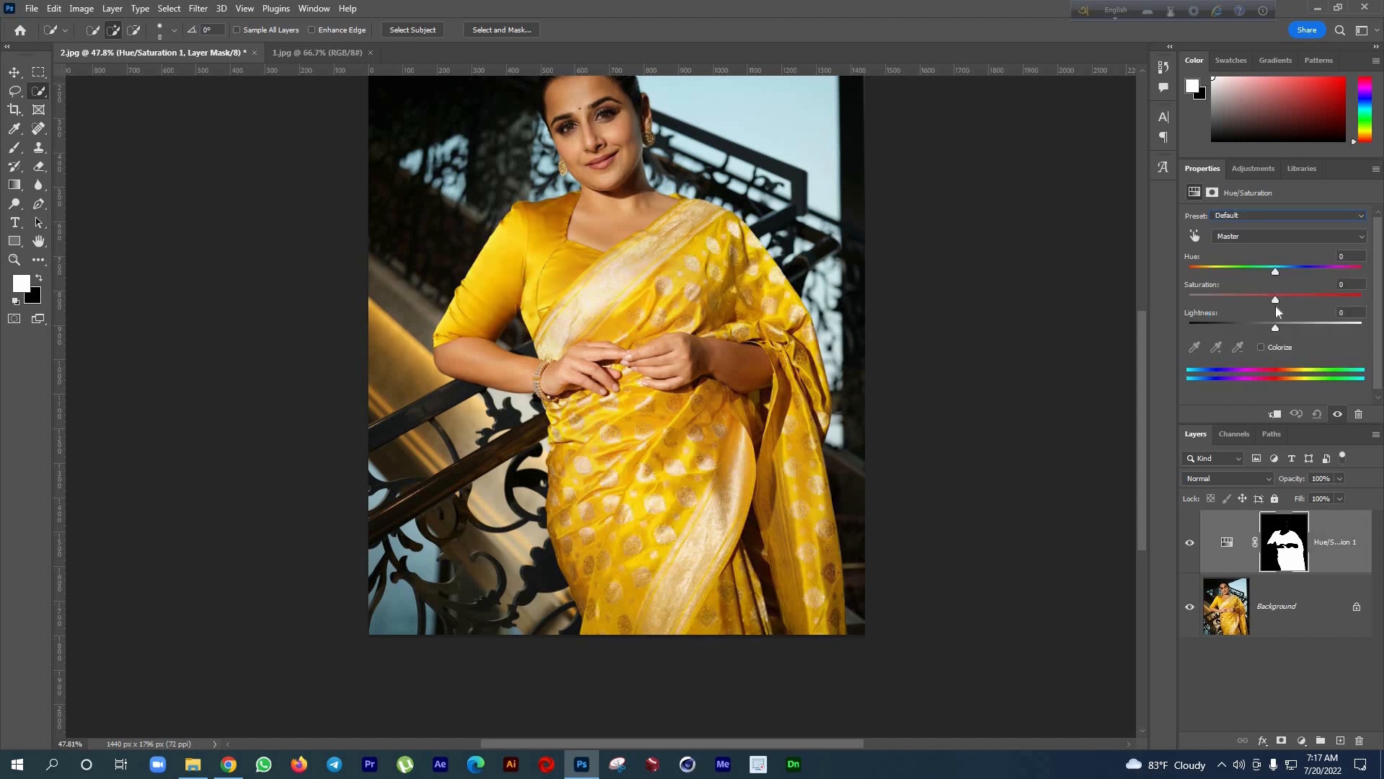
{"action": "left_click_drag", "start_coordinate": [1273, 271], "coordinate": [1253, 271]}
{"action": "left_click", "coordinate": [1256, 268]}
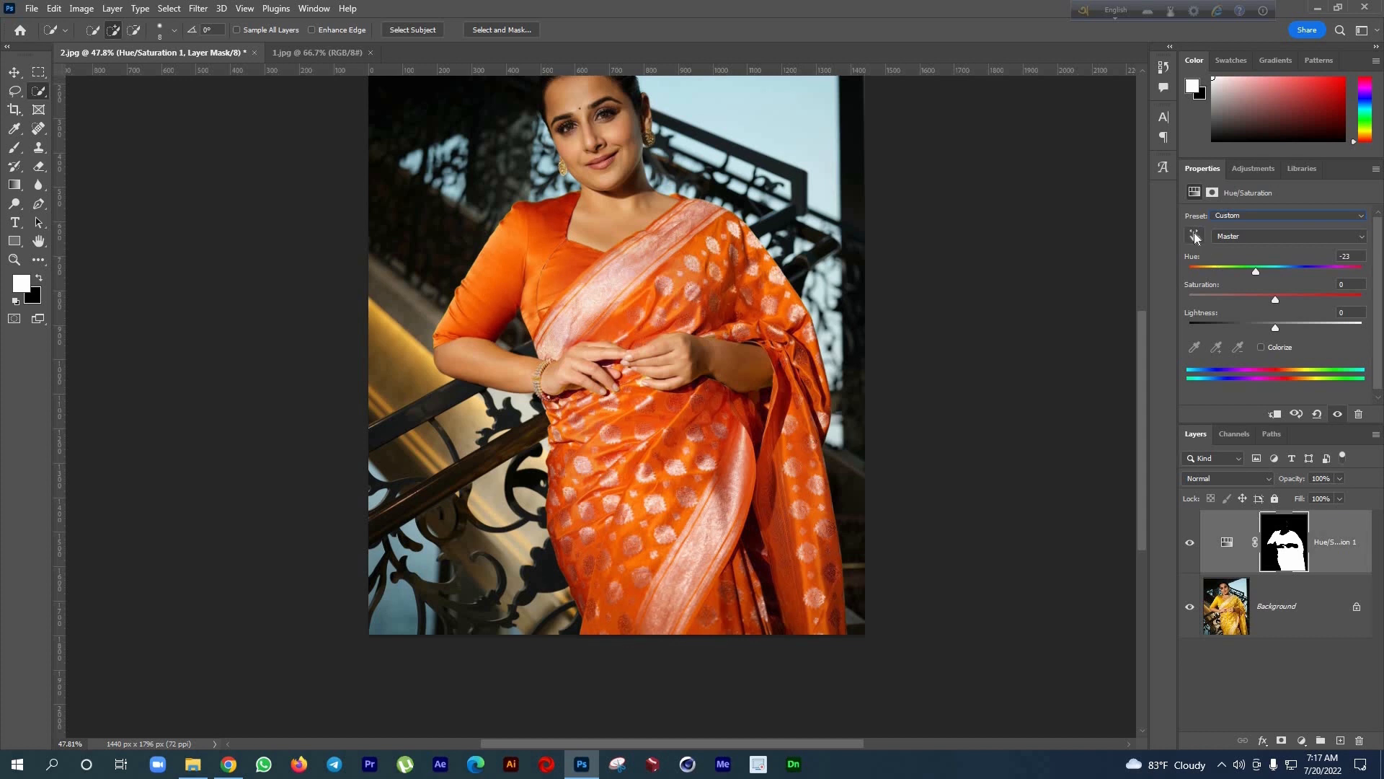
Sample the blouse and saree with the on-image adjustment tool and change the saturation of the picked colour ranges, including Cyans to -52
{"action": "left_click", "coordinate": [1195, 235]}
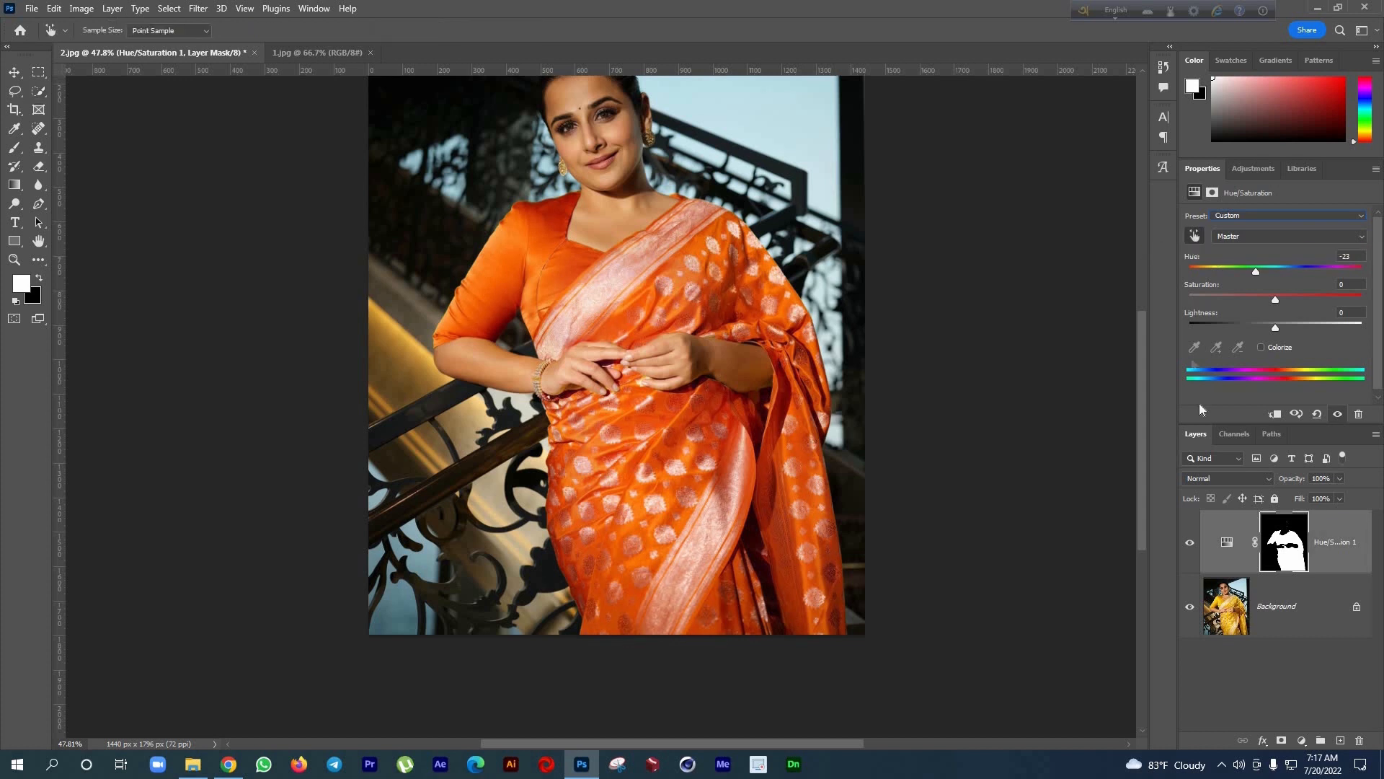
{"action": "left_click", "coordinate": [585, 273]}
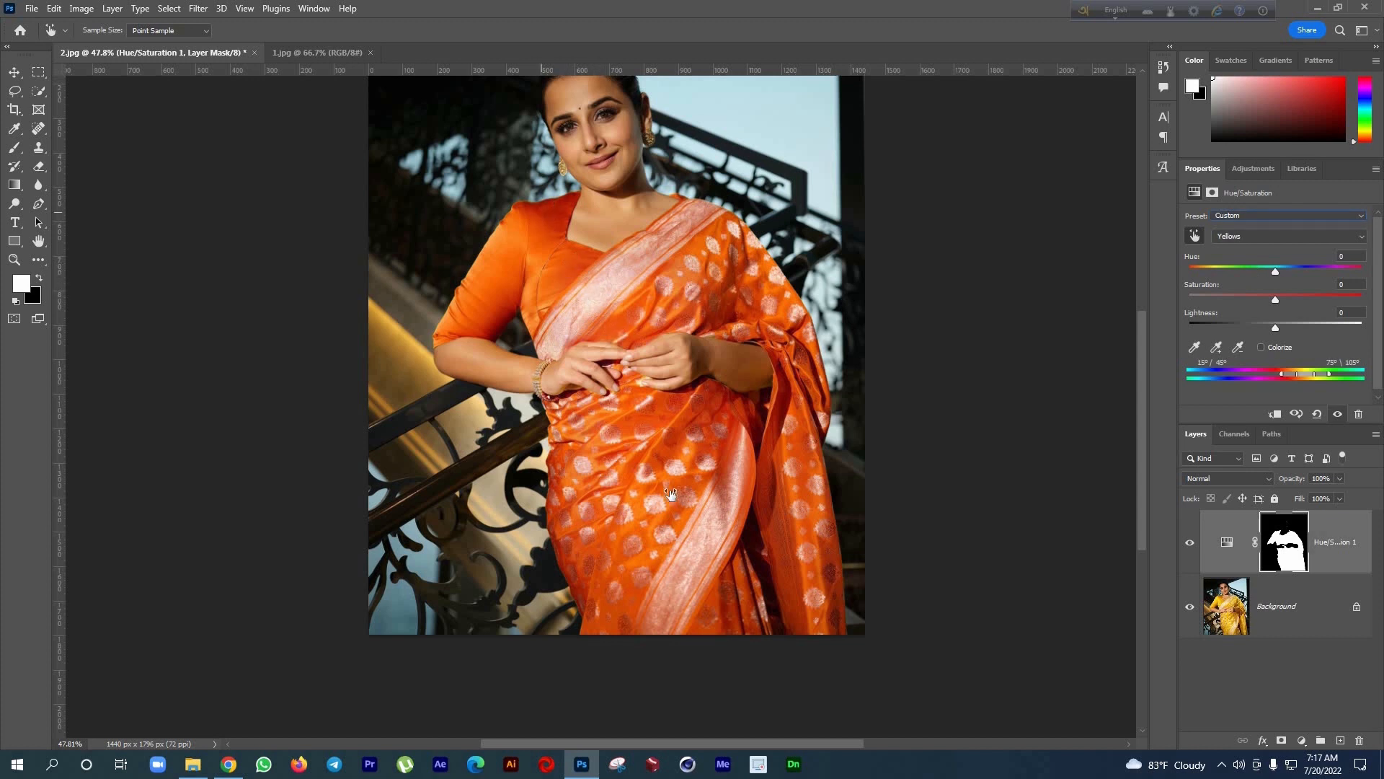
{"action": "left_click_drag", "start_coordinate": [607, 418], "coordinate": [653, 354]}
{"action": "left_click_drag", "start_coordinate": [543, 254], "coordinate": [633, 281]}
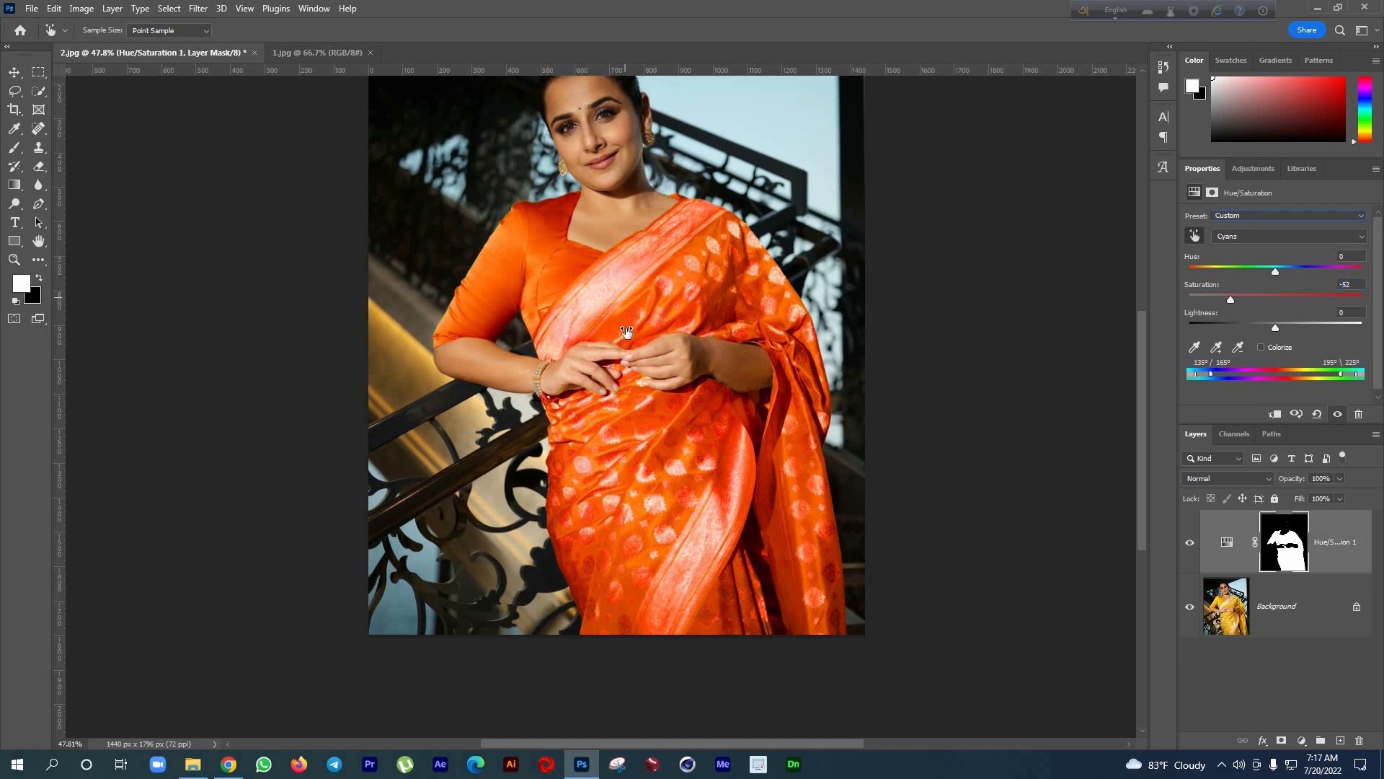
{"action": "left_click", "coordinate": [671, 433]}
{"action": "left_click_drag", "start_coordinate": [614, 346], "coordinate": [577, 299]}
{"action": "left_click_drag", "start_coordinate": [693, 358], "coordinate": [691, 319]}
Set the Reds range to a saturation of +45 and a hue of -33, then shift its hue to +6
{"action": "left_click_drag", "start_coordinate": [1283, 297], "coordinate": [1261, 270]}
{"action": "left_click", "coordinate": [1247, 268]}
{"action": "left_click_drag", "start_coordinate": [1334, 297], "coordinate": [1314, 299]}
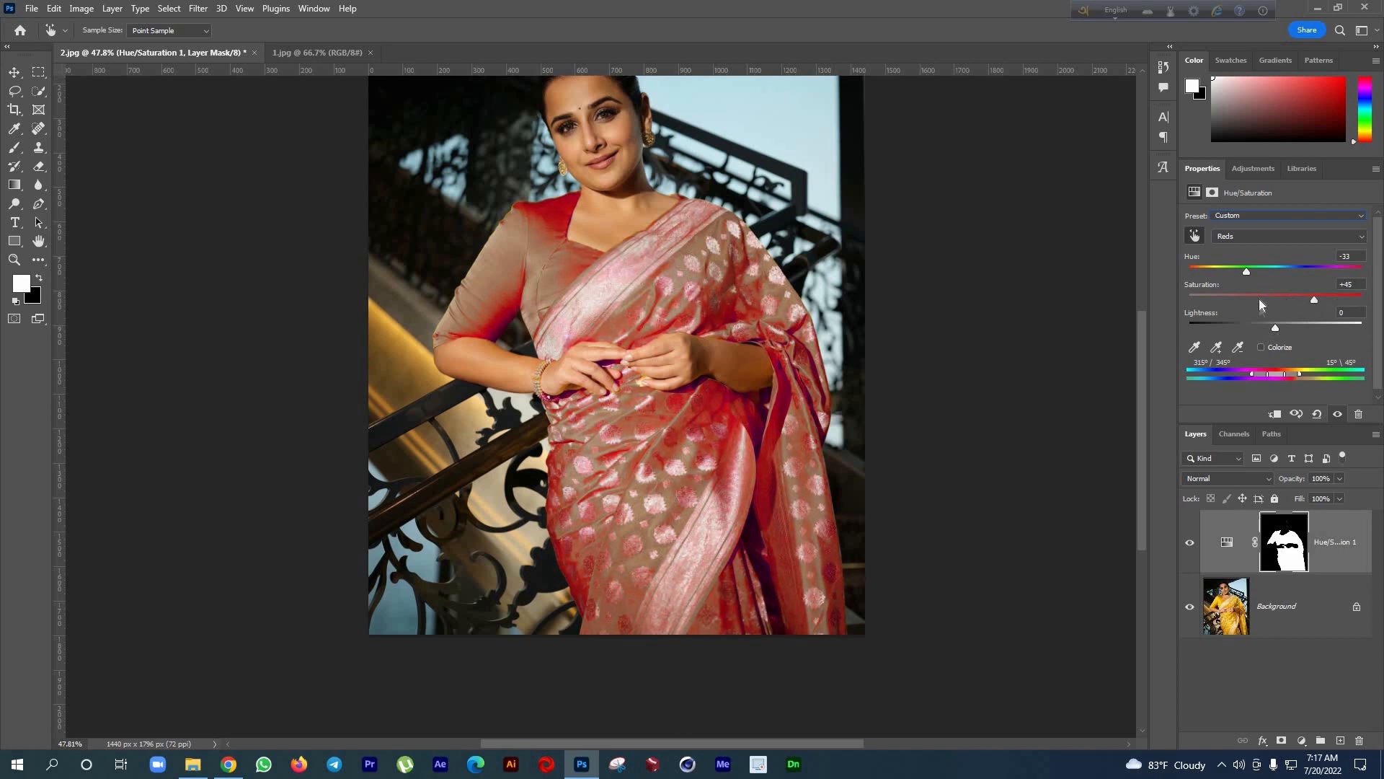
{"action": "left_click_drag", "start_coordinate": [1246, 267], "coordinate": [1196, 267]}
{"action": "left_click_drag", "start_coordinate": [1316, 267], "coordinate": [1280, 266]}
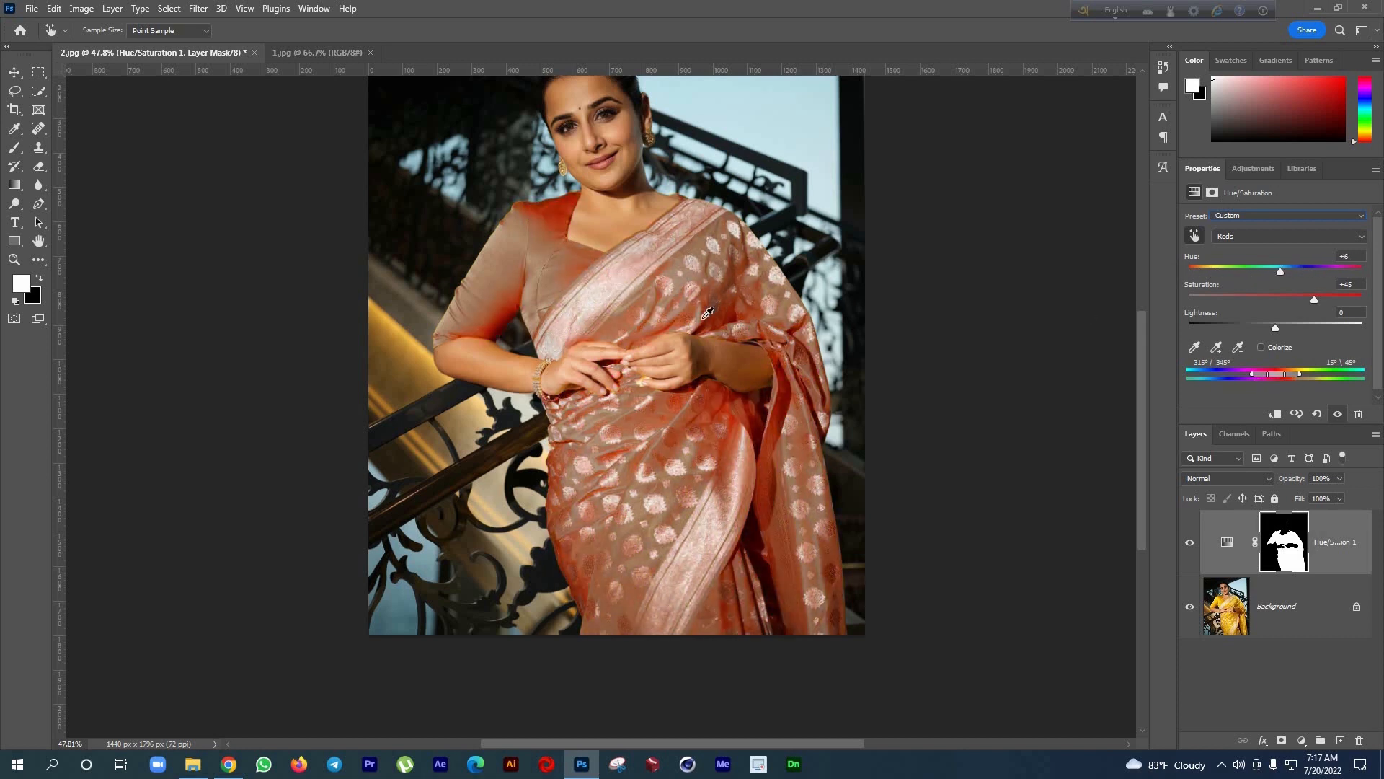
Undo the recent Hue/Saturation adjustments made to the saree
{"action": "key", "text": "ctrl+z"}
{"action": "key", "text": "ctrl+z"}
{"action": "key", "text": "ctrl+z"}
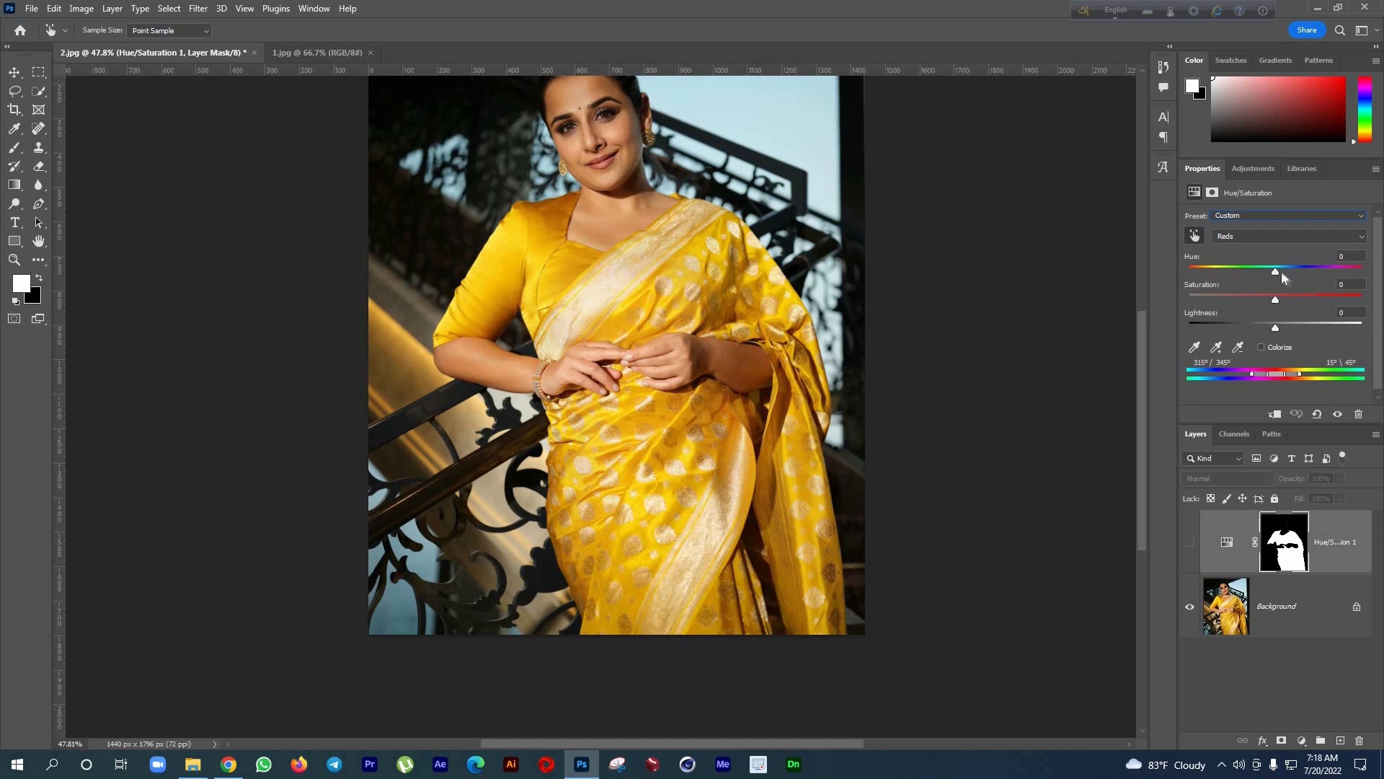
Shift the Reds range, reshow the Hue/Saturation layer and set the Master range to hue -18 and saturation -5
{"action": "left_click_drag", "start_coordinate": [1245, 272], "coordinate": [1311, 300]}
{"action": "left_click", "coordinate": [1232, 236]}
{"action": "left_click", "coordinate": [1232, 233]}
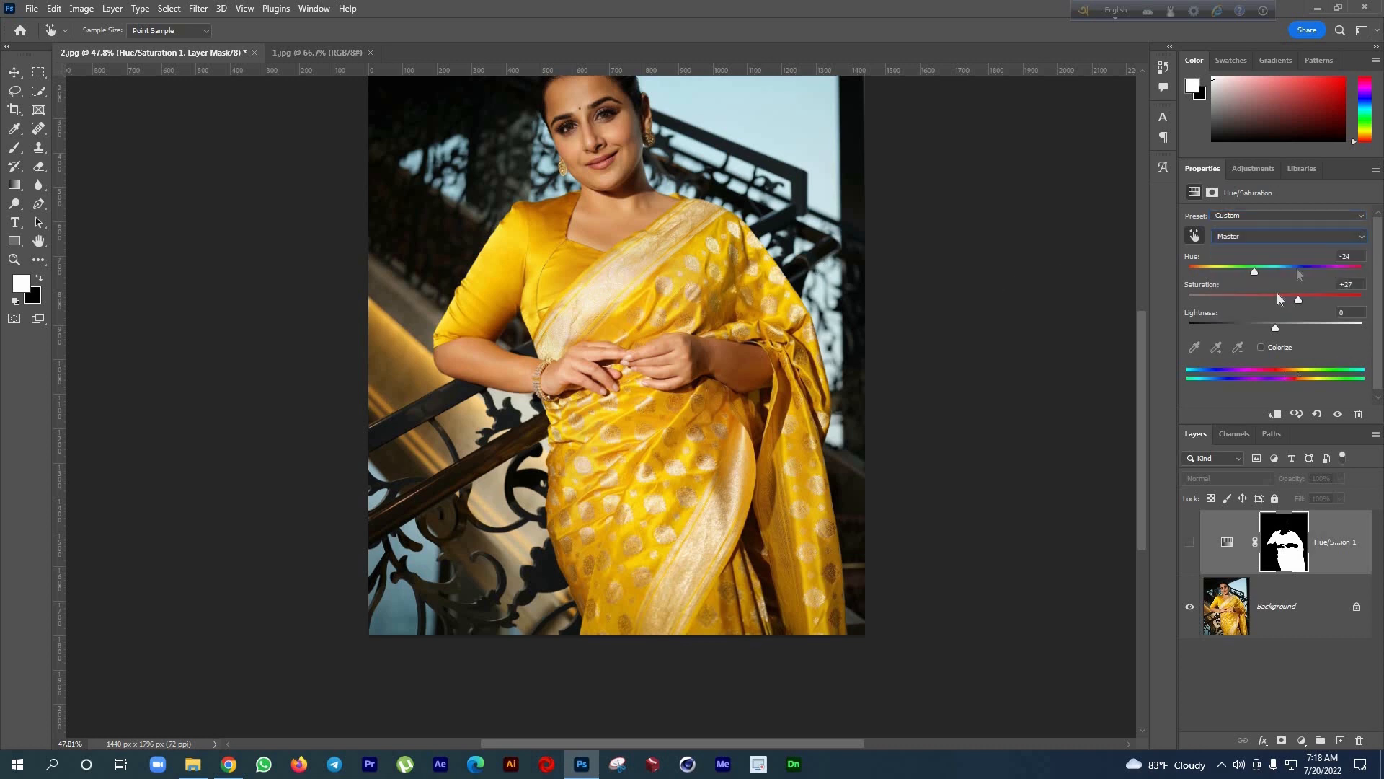
{"action": "left_click_drag", "start_coordinate": [1304, 305], "coordinate": [1300, 305]}
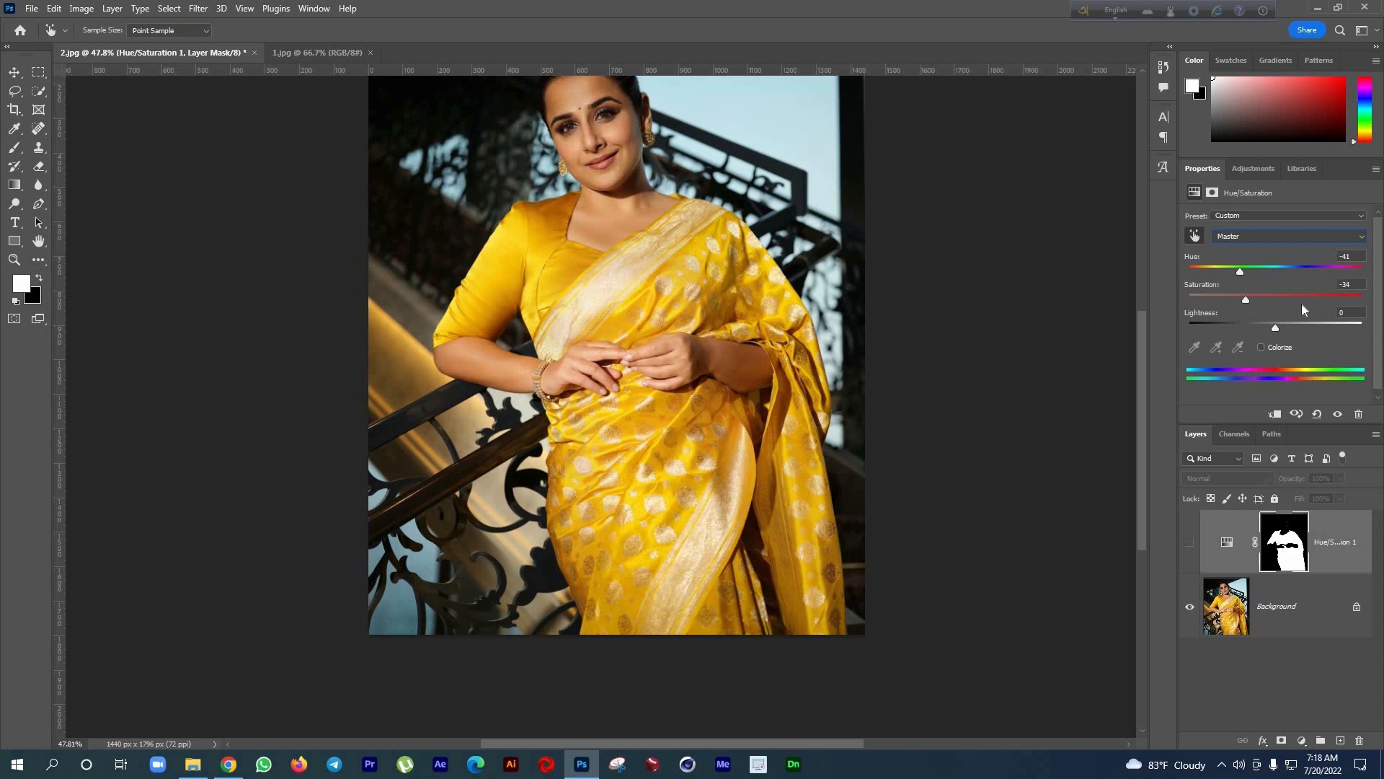
{"action": "left_click", "coordinate": [1193, 541]}
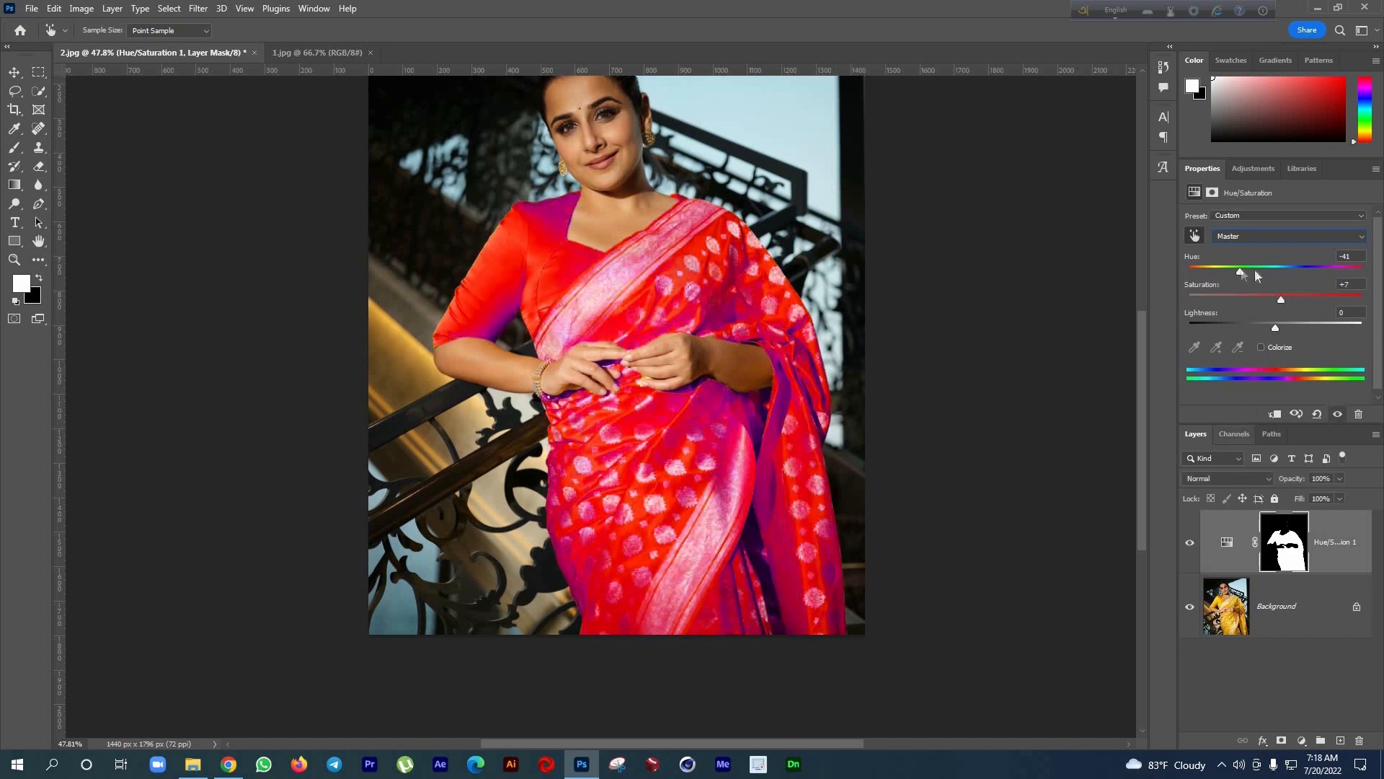
{"action": "left_click_drag", "start_coordinate": [1240, 271], "coordinate": [1247, 273]}
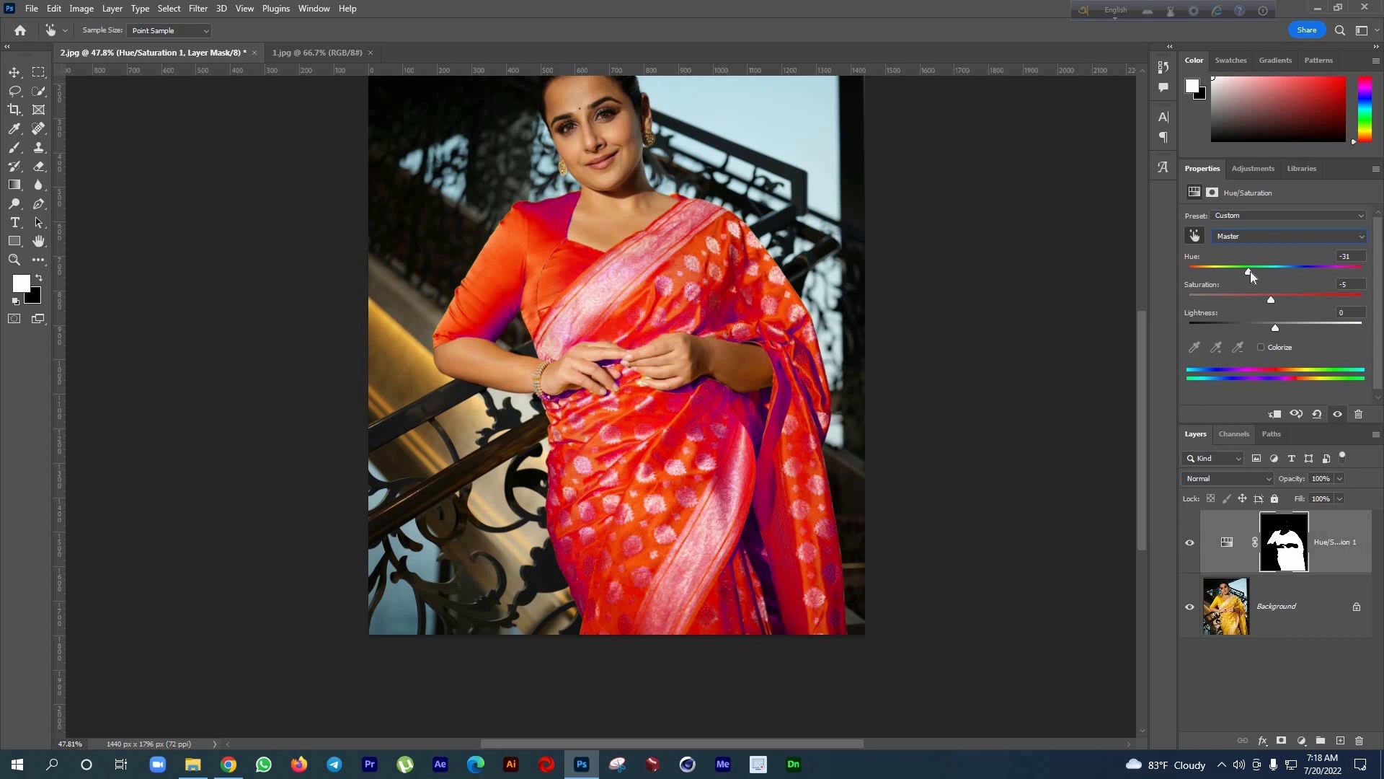
{"action": "left_click_drag", "start_coordinate": [1250, 272], "coordinate": [1256, 272]}
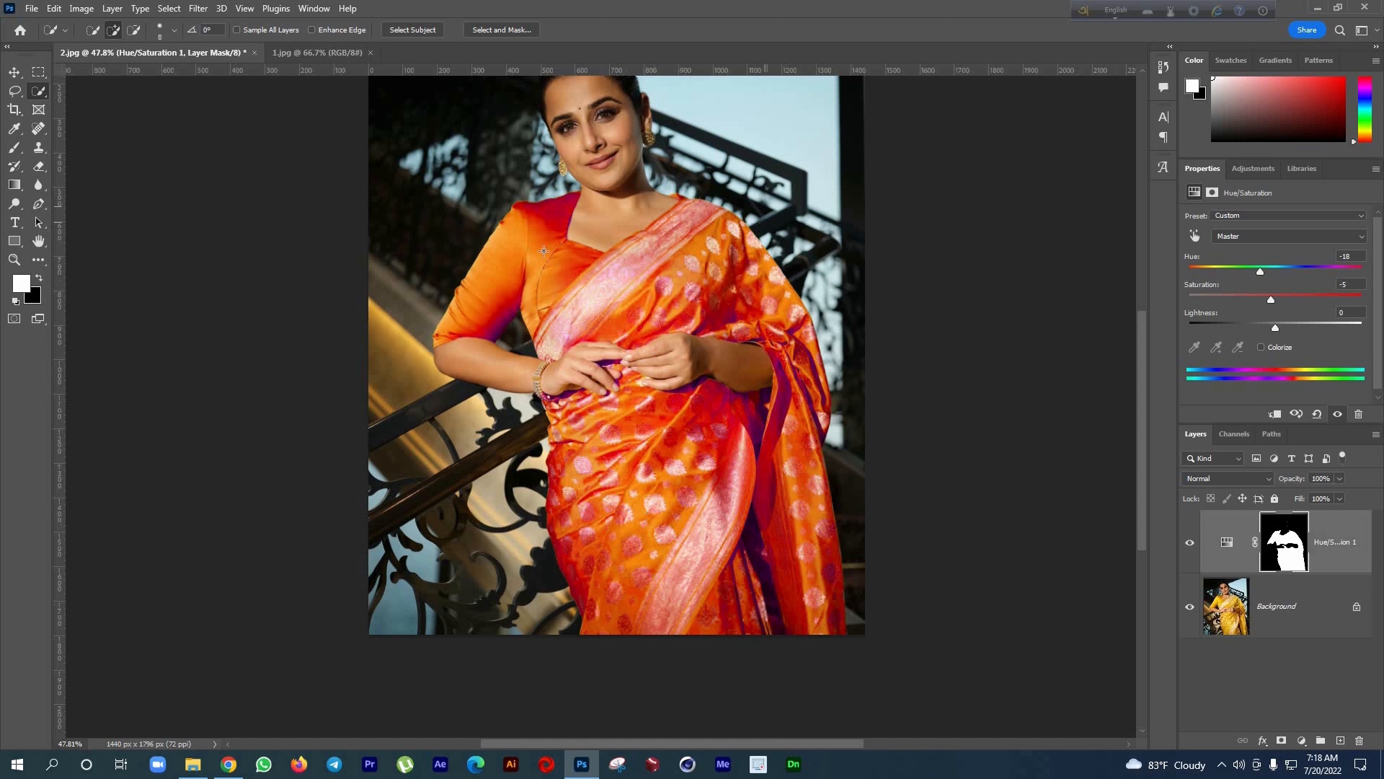
Examine the recoloured blouse, saree folds and mask edges up close across the whole figure
{"action": "scroll", "coordinate": [506, 191], "scroll_direction": "up", "scroll_amount": 6}
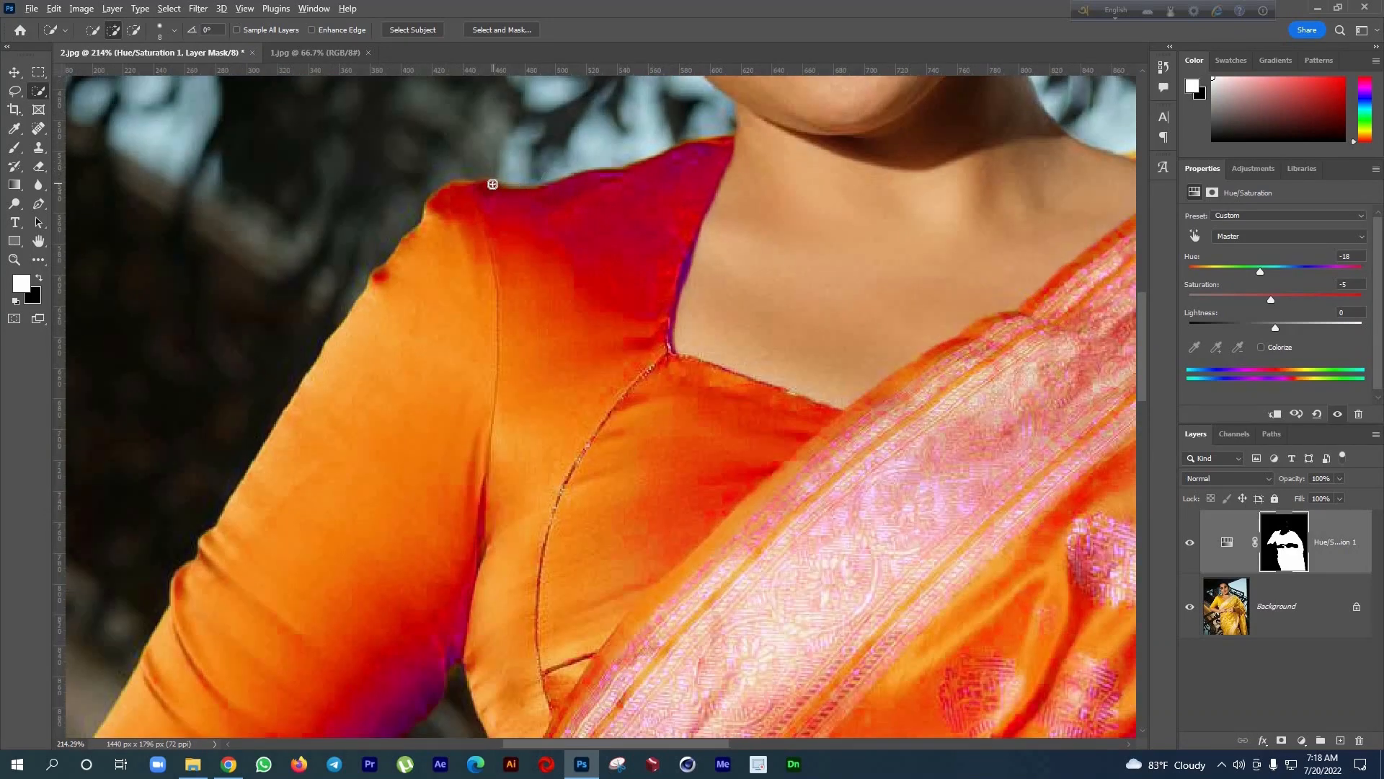
{"action": "scroll", "coordinate": [493, 184], "scroll_direction": "down", "scroll_amount": 3}
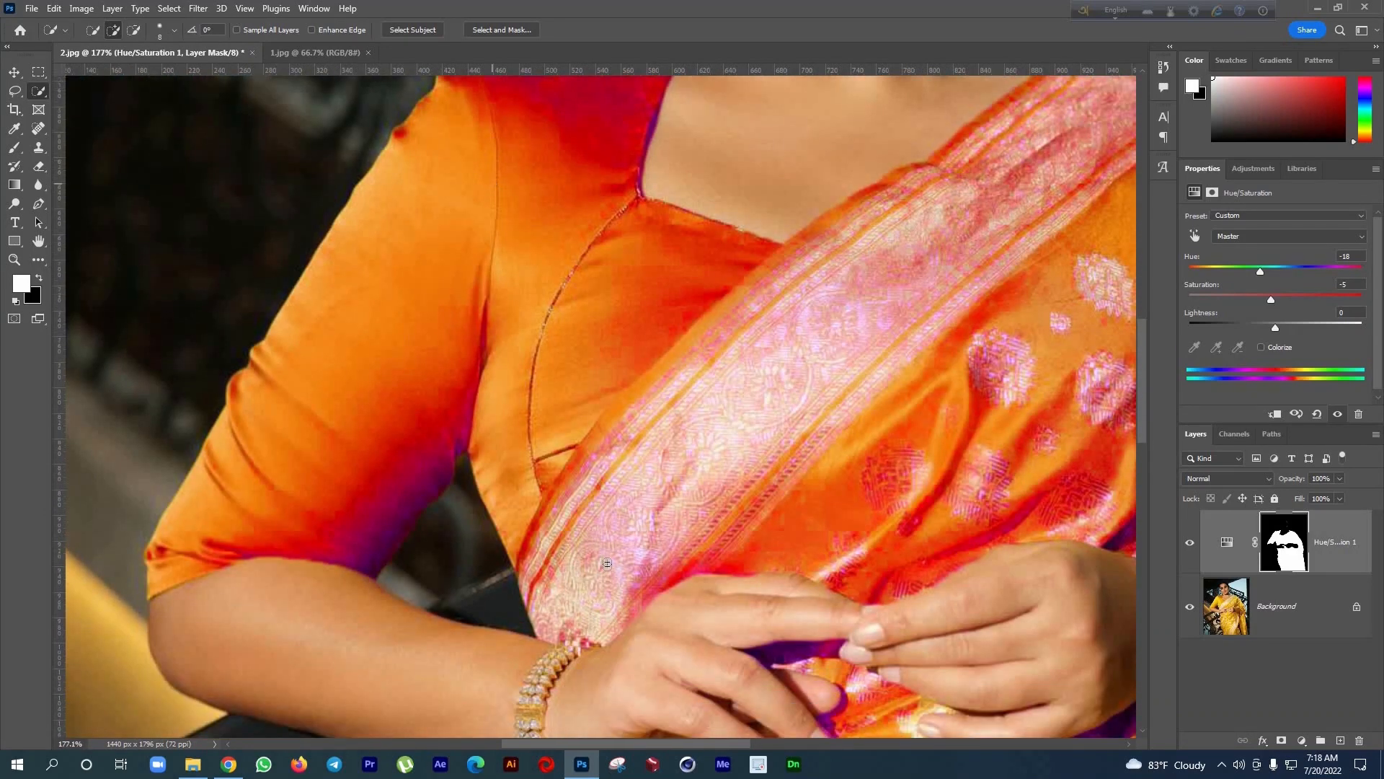
{"action": "scroll", "coordinate": [607, 554], "scroll_direction": "down", "scroll_amount": 3}
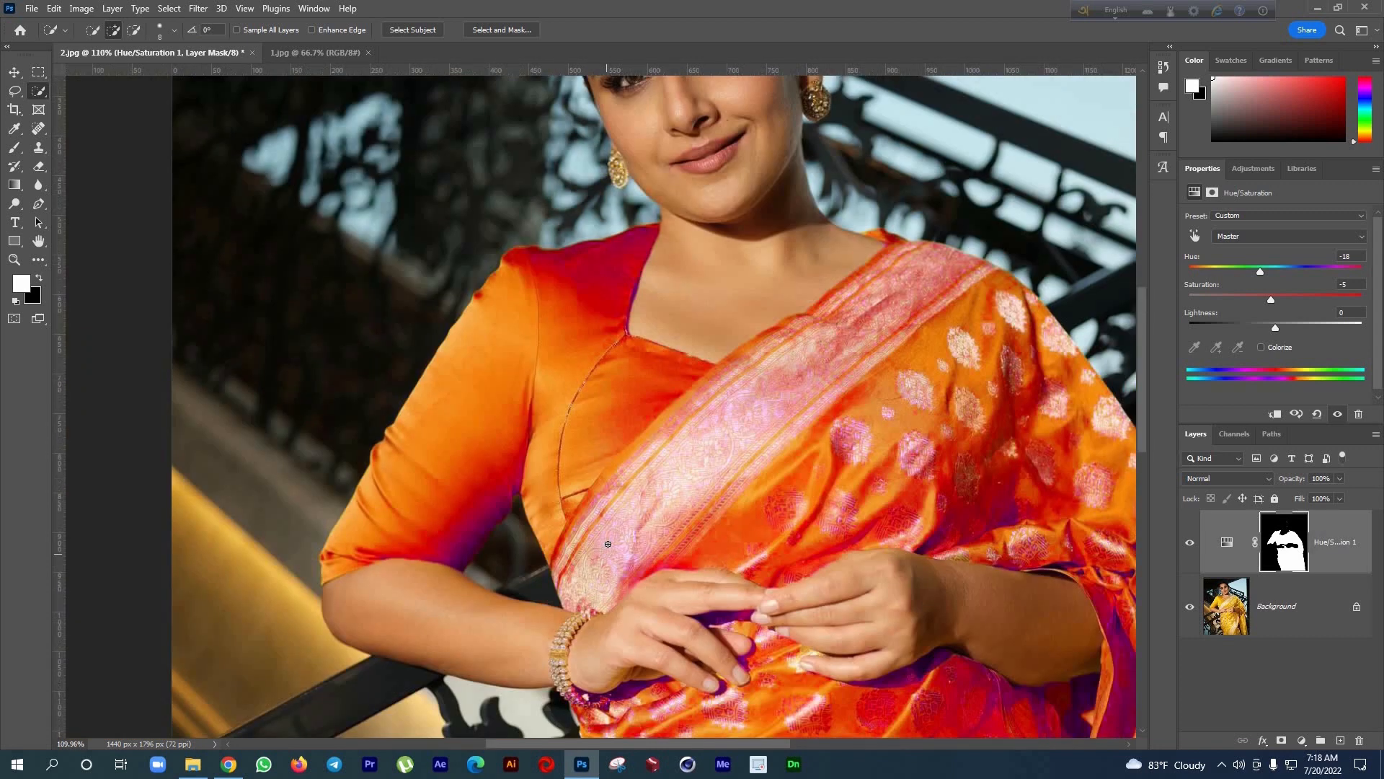
{"action": "scroll", "coordinate": [654, 569], "scroll_direction": "down", "scroll_amount": 3}
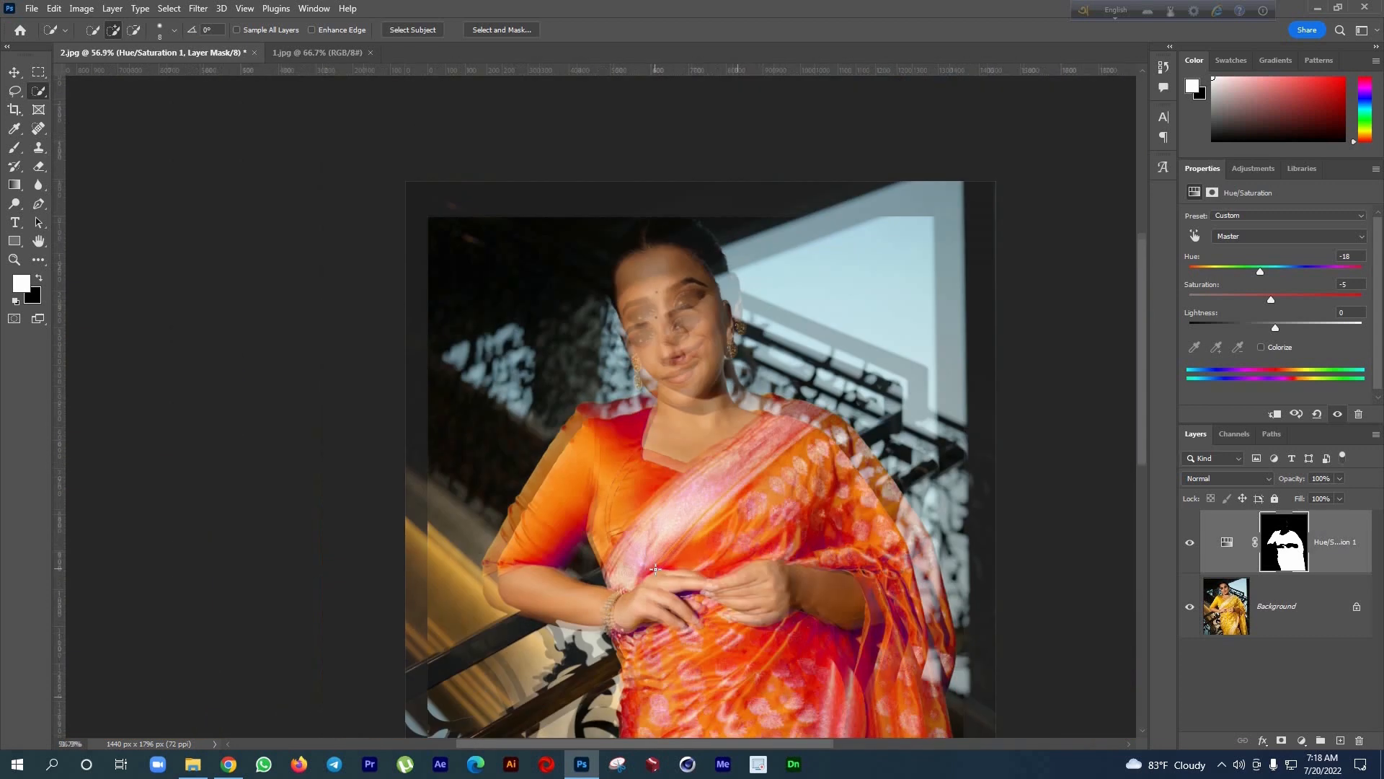
{"action": "scroll", "coordinate": [704, 563], "scroll_direction": "down", "scroll_amount": 3}
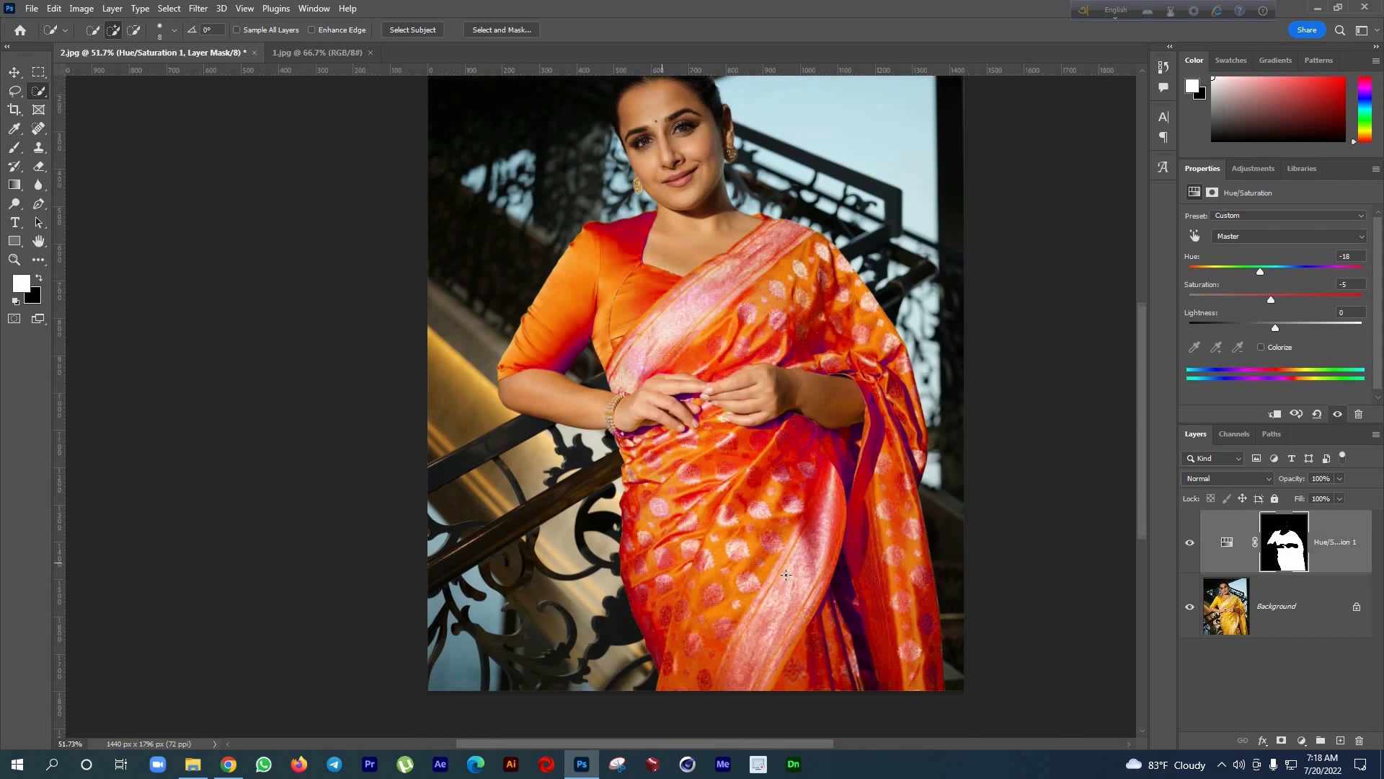
{"action": "scroll", "coordinate": [921, 494], "scroll_direction": "up", "scroll_amount": 2}
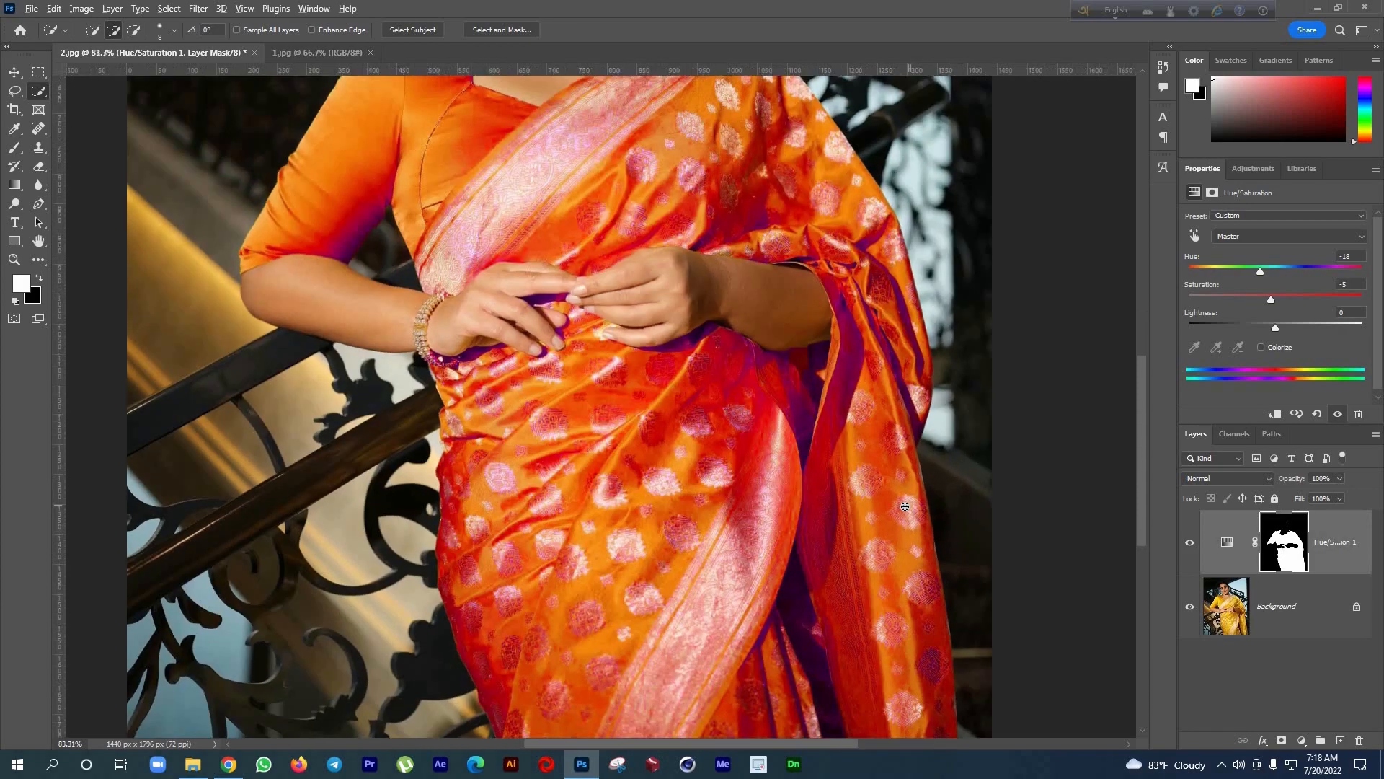
{"action": "scroll", "coordinate": [937, 485], "scroll_direction": "up", "scroll_amount": 5}
{"action": "scroll", "coordinate": [937, 485], "scroll_direction": "up", "scroll_amount": 3}
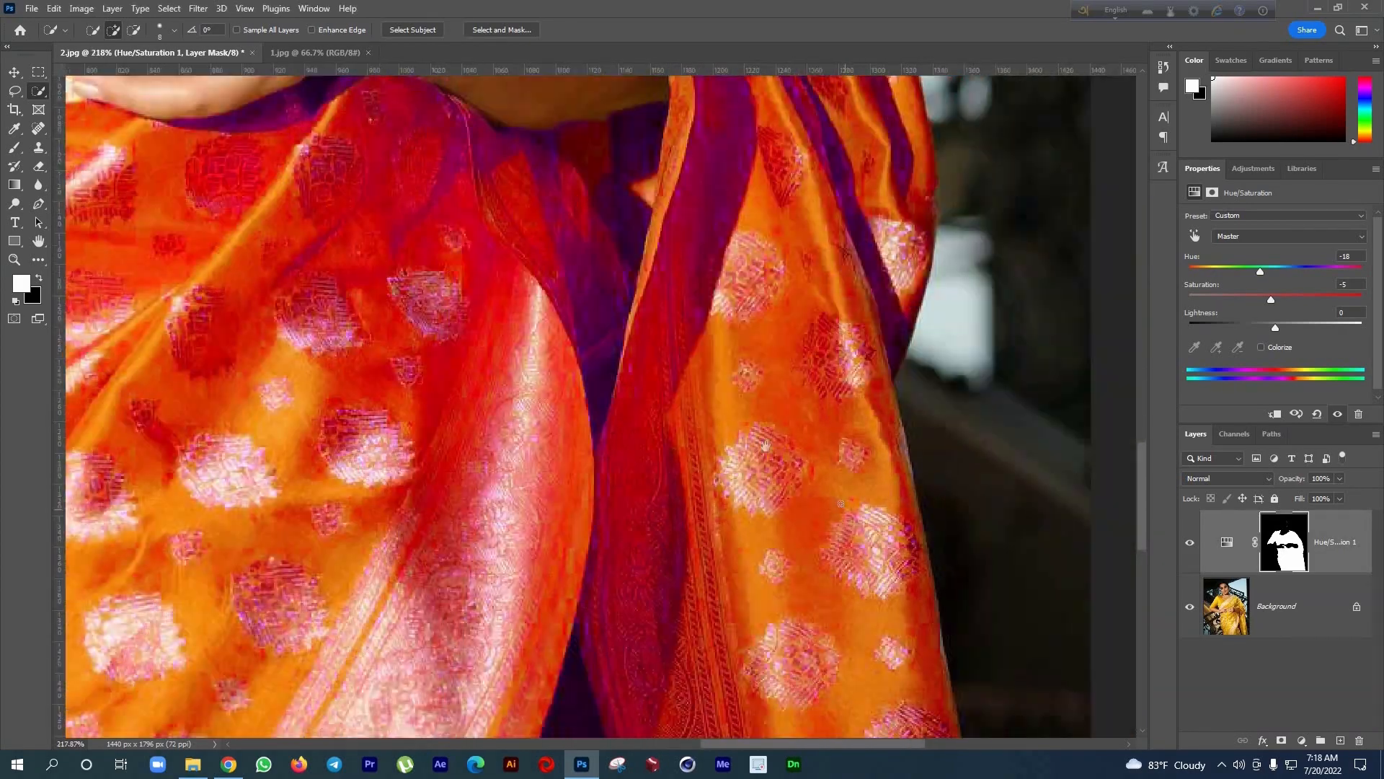
{"action": "scroll", "coordinate": [840, 503], "scroll_direction": "down", "scroll_amount": 5}
{"action": "left_click_drag", "start_coordinate": [518, 173], "coordinate": [581, 422]}
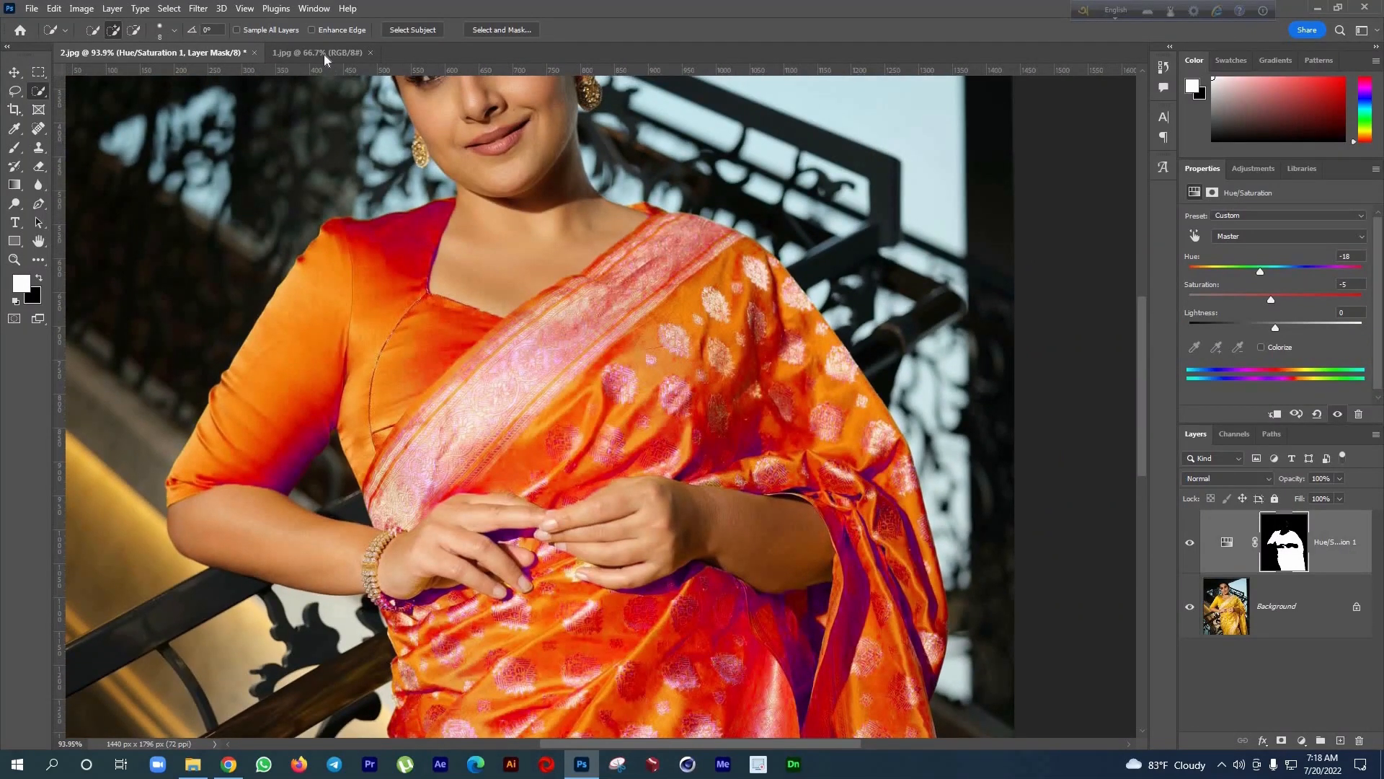
Switch to the 1.jpg document and select the couple with Select Subject
{"action": "left_click", "coordinate": [321, 52]}
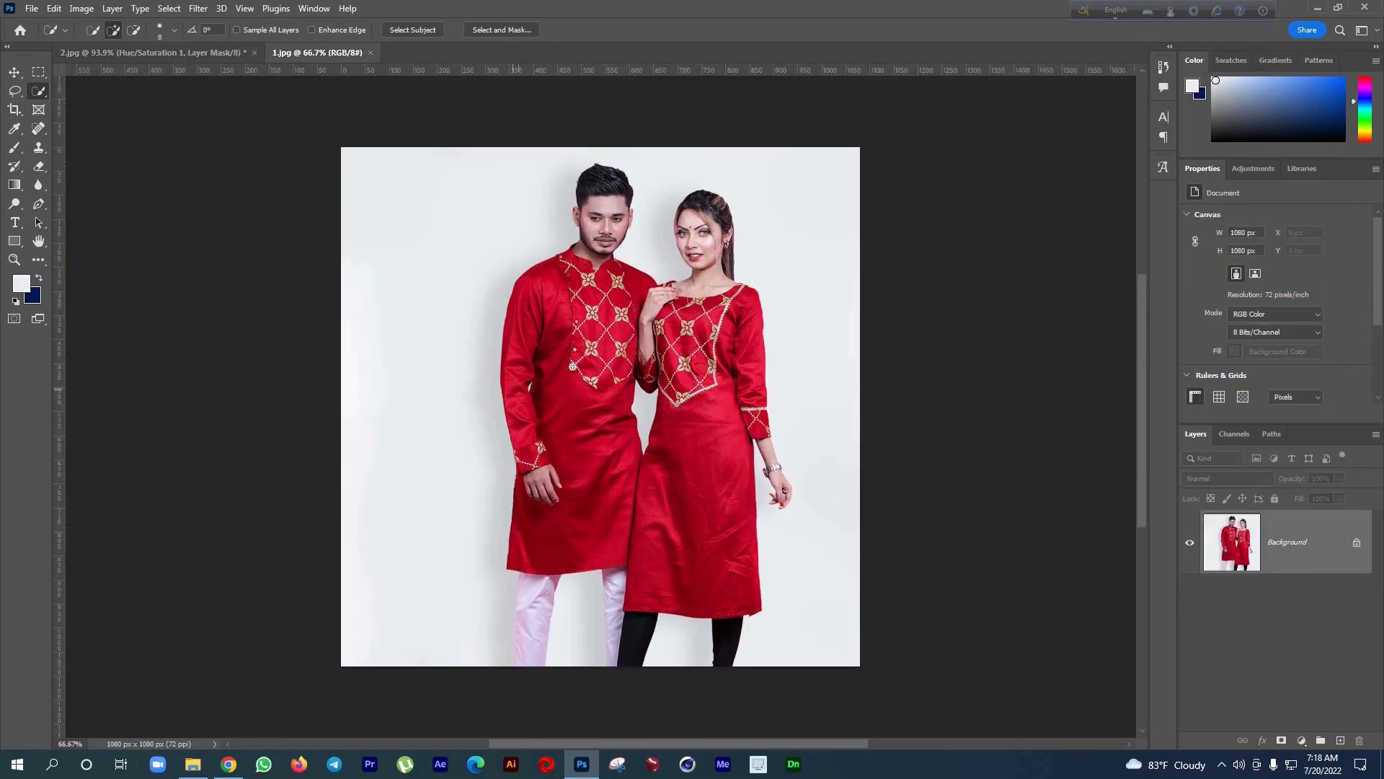
{"action": "scroll", "coordinate": [572, 366], "scroll_direction": "up", "scroll_amount": 3}
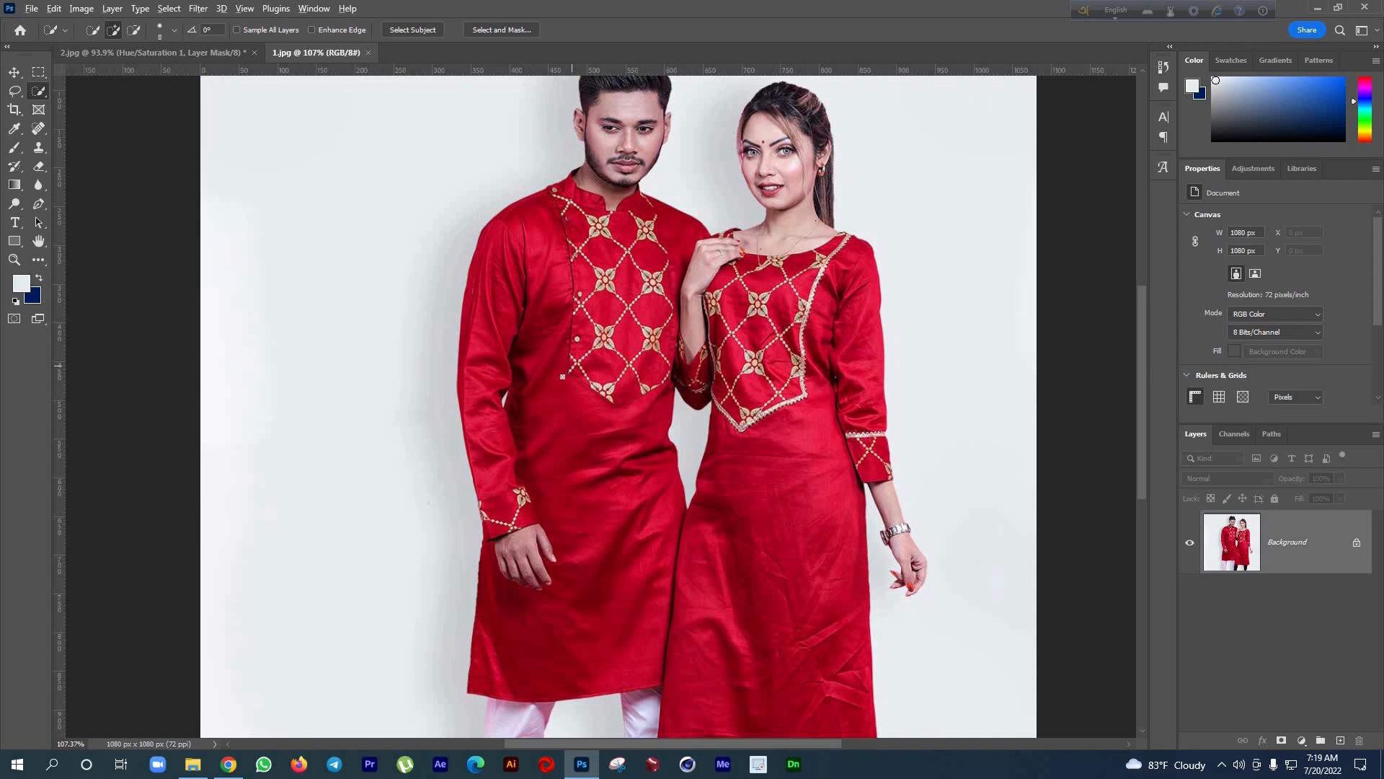
{"action": "scroll", "coordinate": [564, 376], "scroll_direction": "down", "scroll_amount": 2}
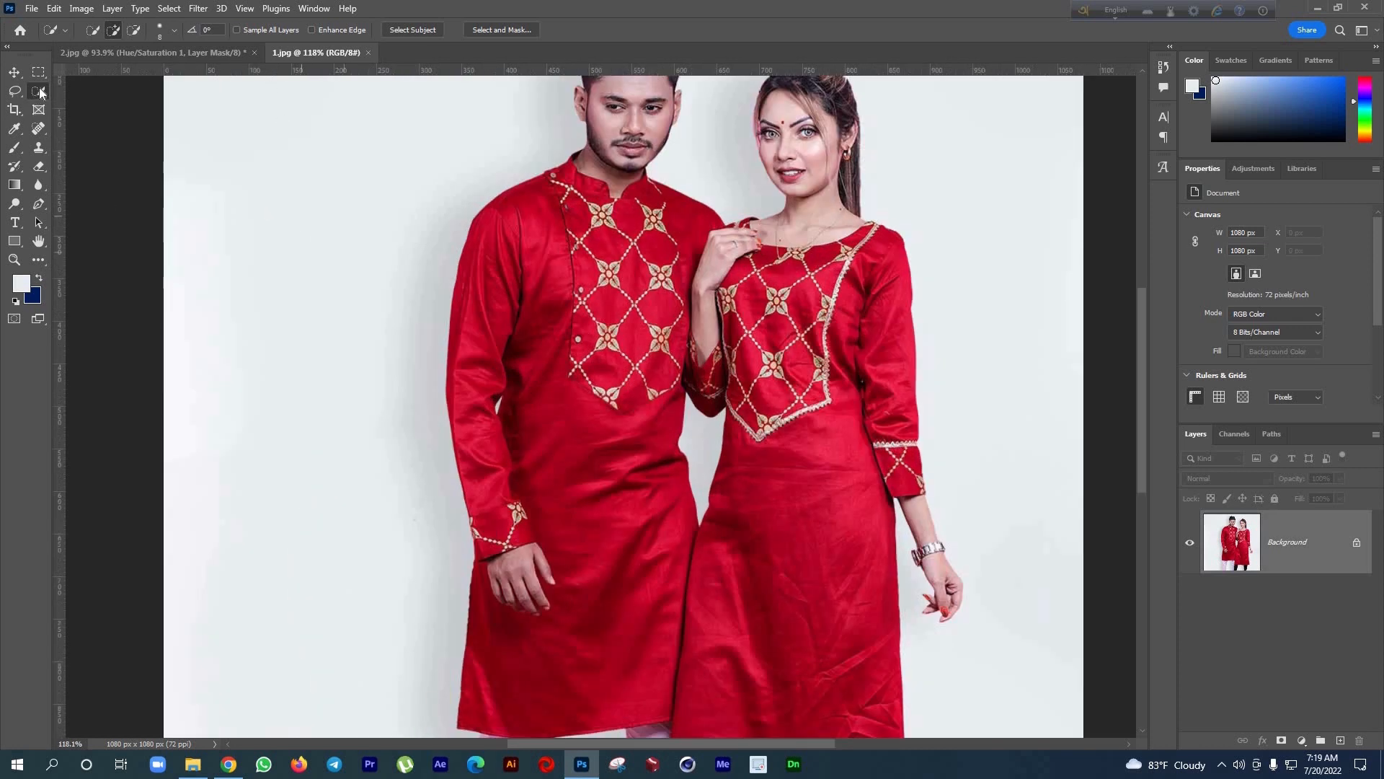
{"action": "left_click", "coordinate": [420, 29]}
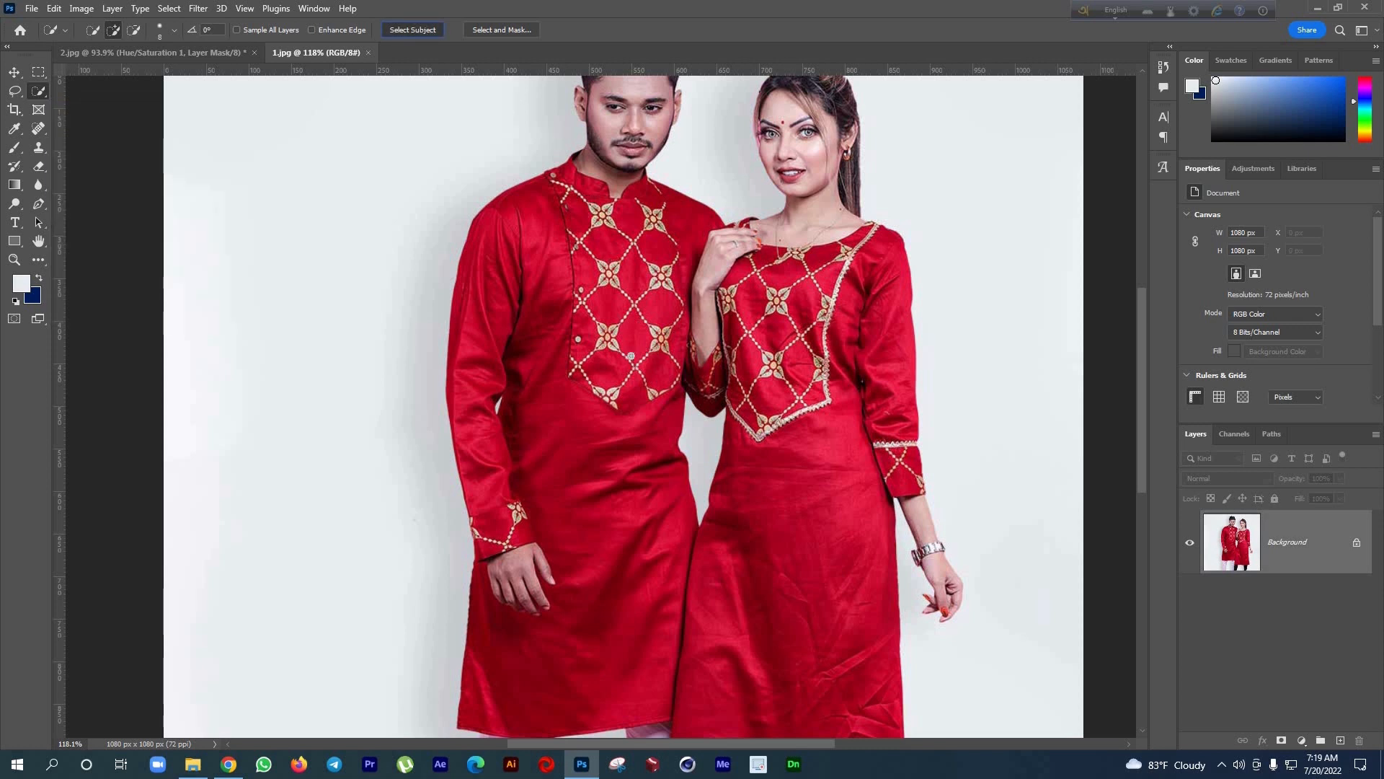
{"action": "scroll", "coordinate": [596, 351], "scroll_direction": "up", "scroll_amount": 3}
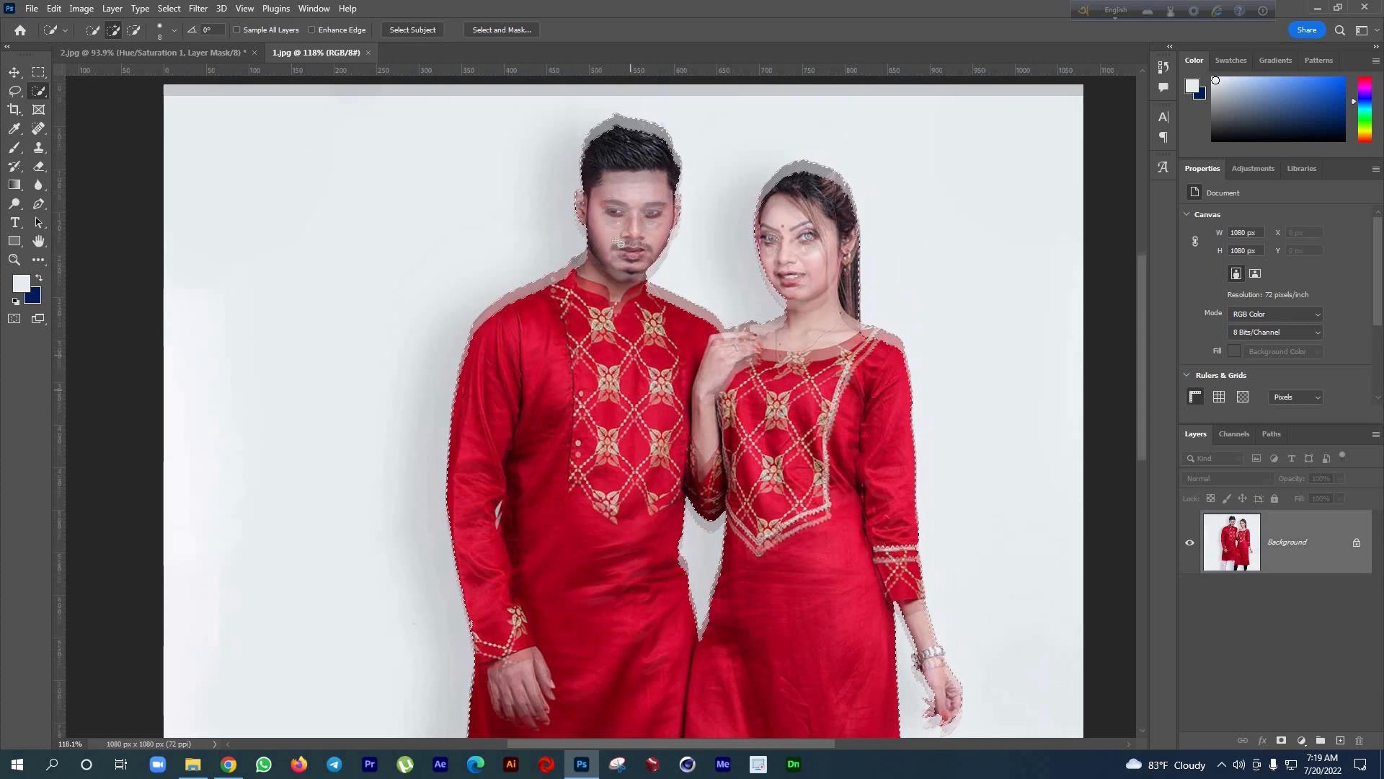
{"action": "scroll", "coordinate": [770, 216], "scroll_direction": "down", "scroll_amount": 2}
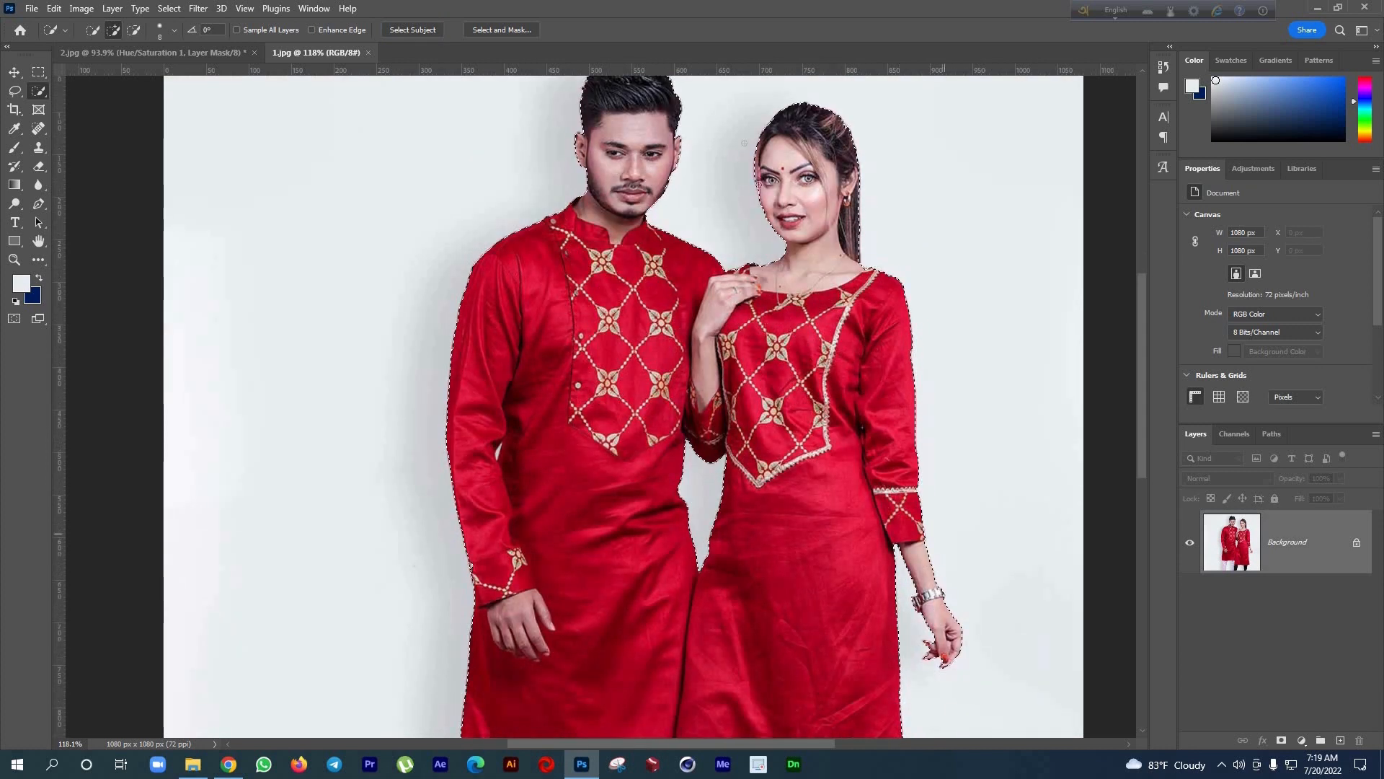
Subtract the woman's head and neck from the selection, and add the dress's shoulder edge beside her hand using a smaller Quick Selection brush
{"action": "mouse_move", "coordinate": [816, 208]}
{"action": "left_mouse_down"}
{"action": "mouse_move", "coordinate": [764, 150]}
{"action": "mouse_move", "coordinate": [770, 200]}
{"action": "mouse_move", "coordinate": [748, 136]}
{"action": "left_mouse_up"}
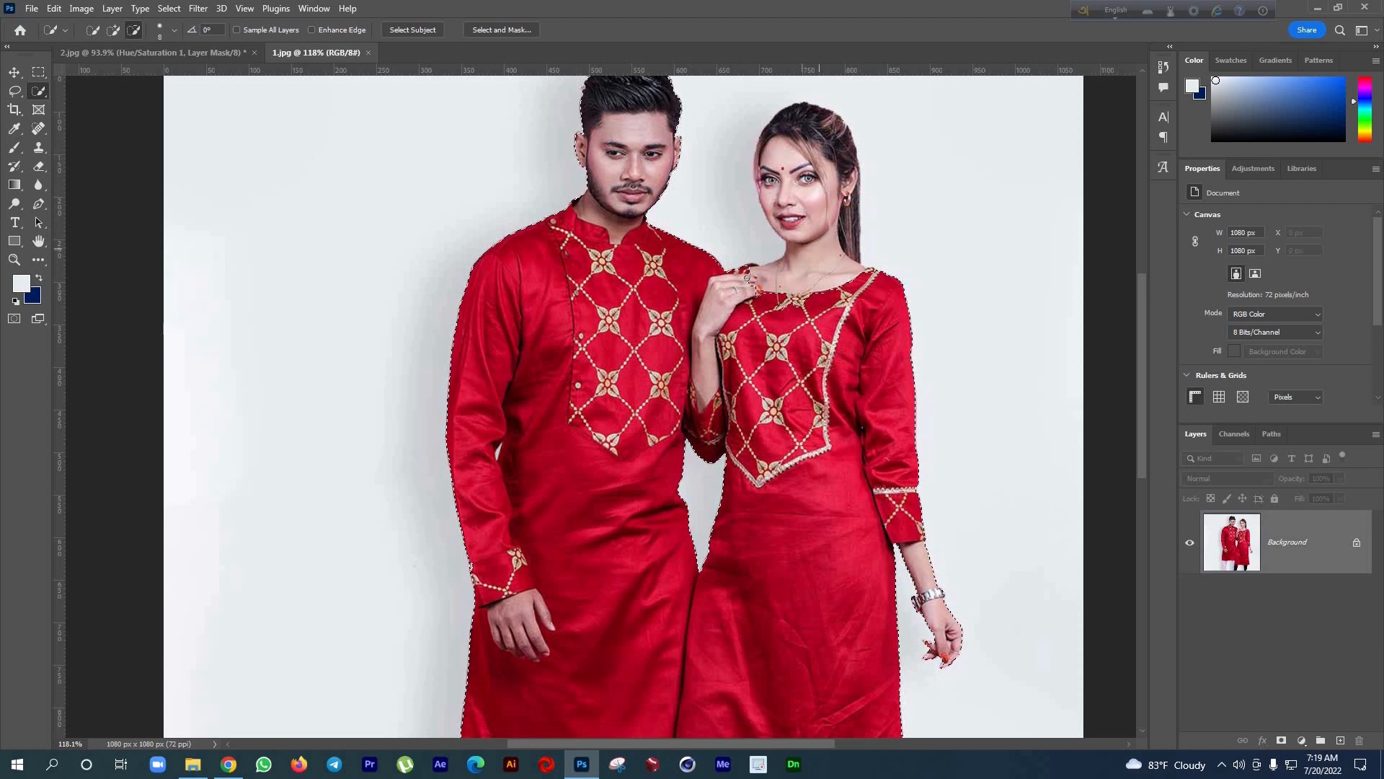
{"action": "scroll", "coordinate": [752, 278], "scroll_direction": "up", "scroll_amount": 5}
{"action": "scroll", "coordinate": [800, 277], "scroll_direction": "up", "scroll_amount": 3}
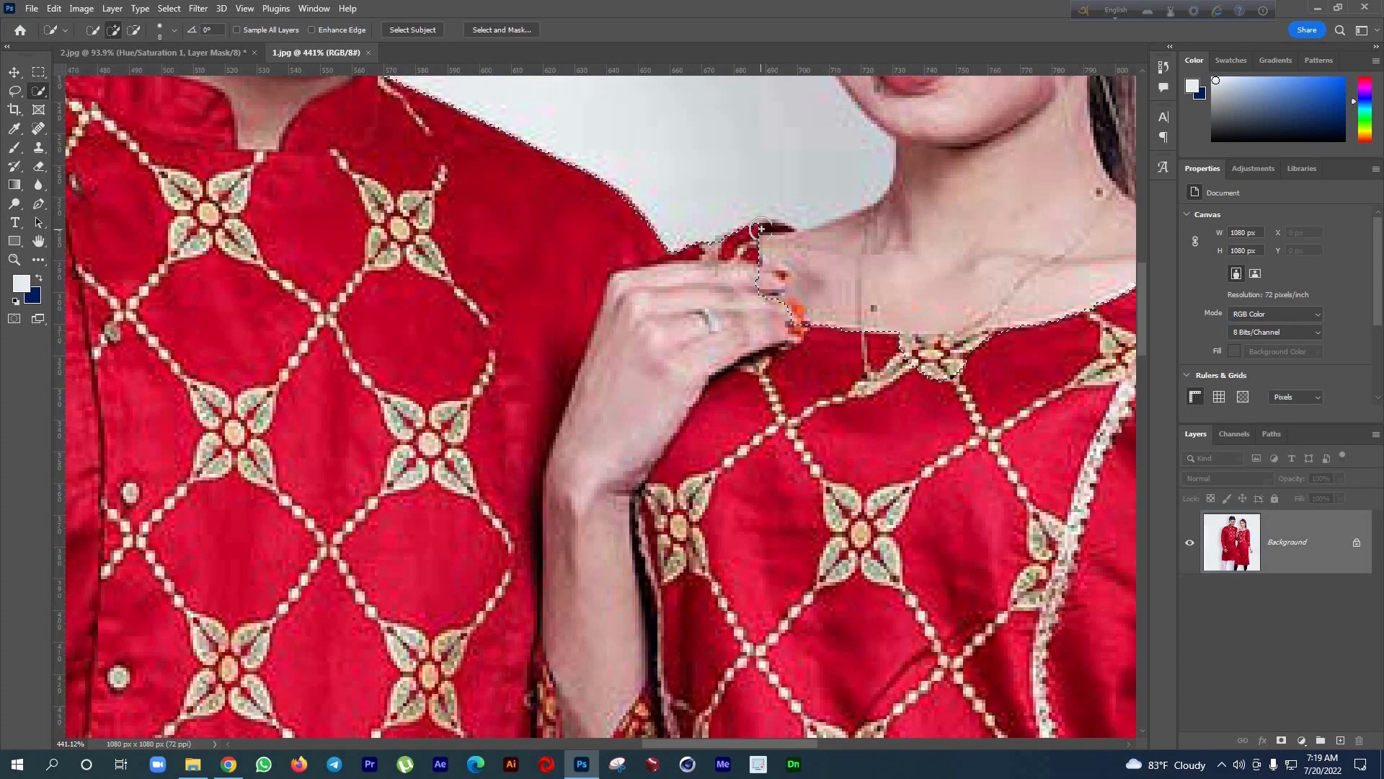
{"action": "key", "text": "bracketleft"}
{"action": "key", "text": "bracketleft"}
{"action": "key", "text": "bracketleft"}
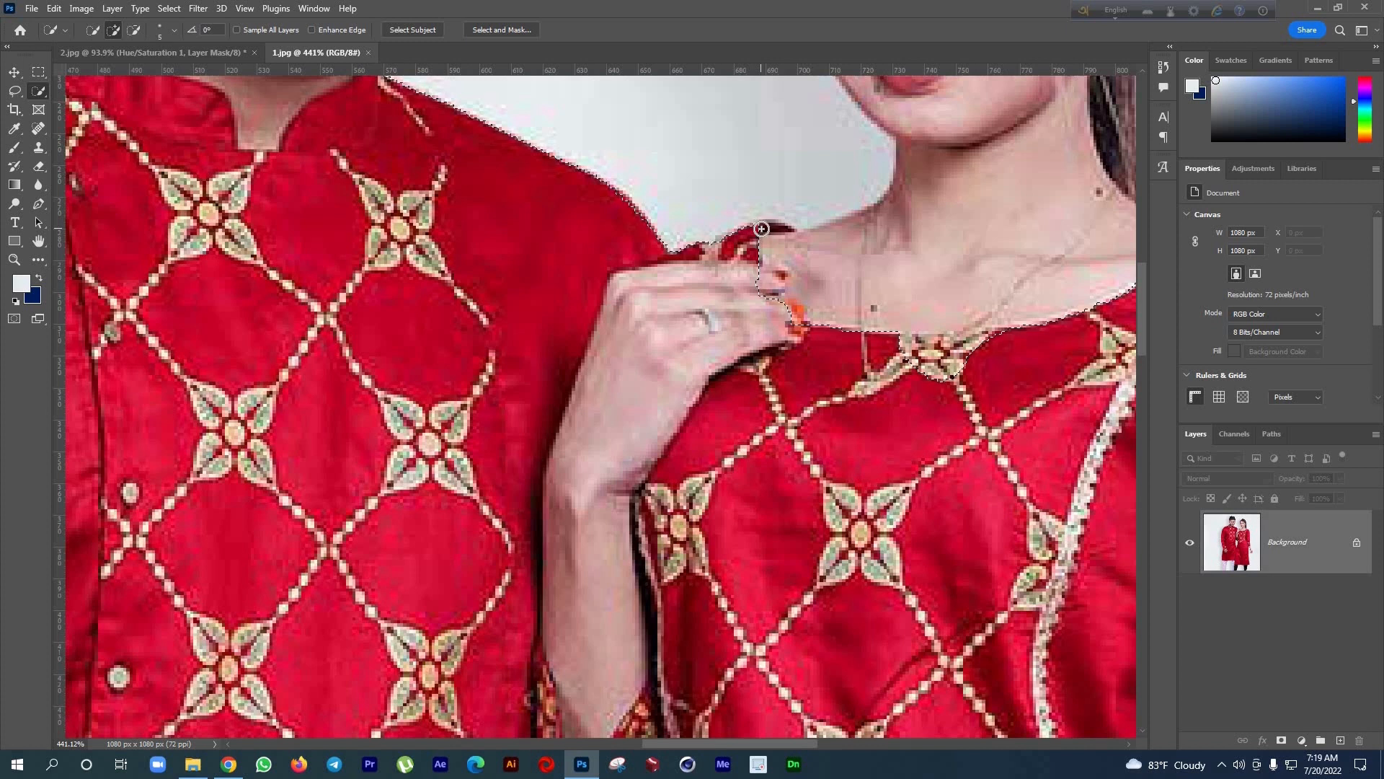
{"action": "key", "text": "bracketleft"}
{"action": "left_click", "coordinate": [765, 227]}
{"action": "scroll", "coordinate": [497, 163], "scroll_direction": "down", "scroll_amount": 5}
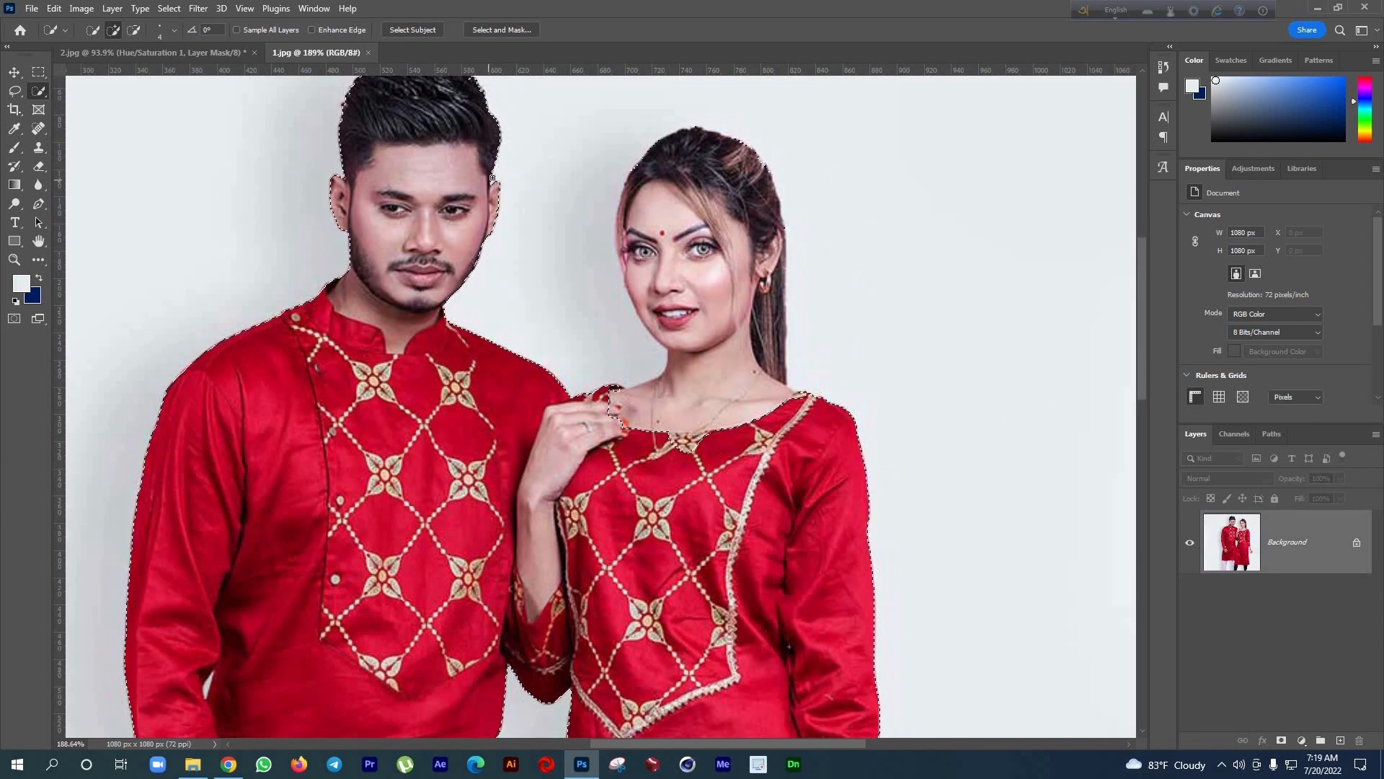
Subtract the man's head, ears and neck from the selection, and touch up the selection edge at his collar beside the neck
{"action": "scroll", "coordinate": [433, 249], "scroll_direction": "up", "scroll_amount": 2}
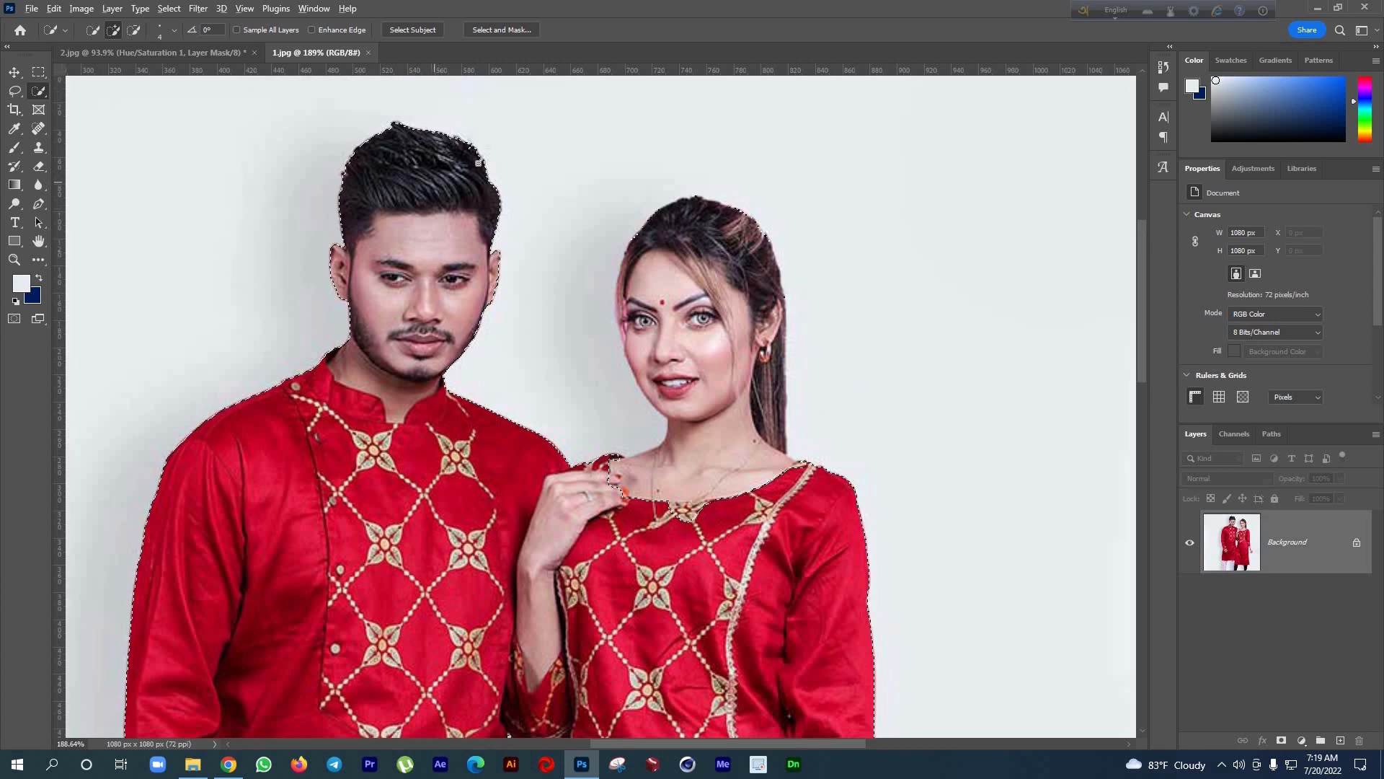
{"action": "left_click", "coordinate": [374, 261], "text": "alt"}
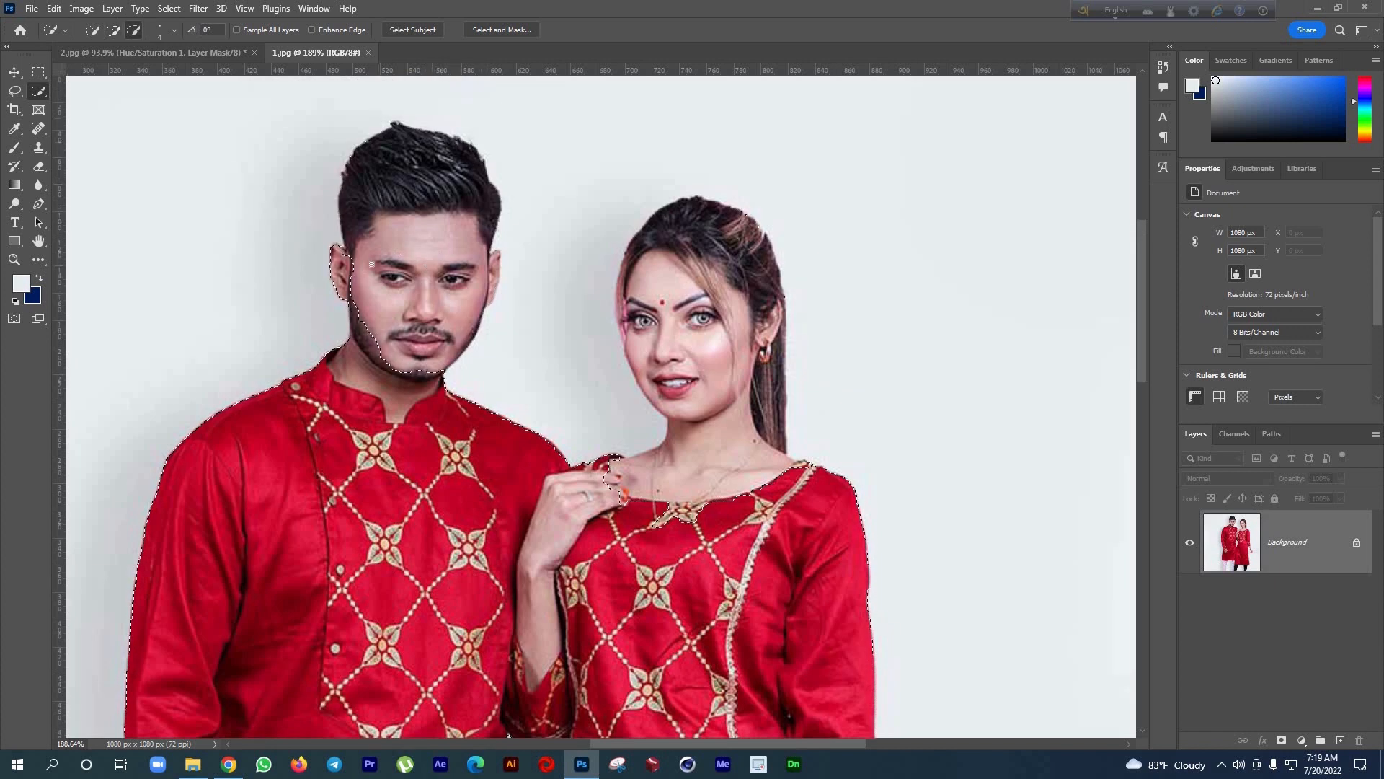
{"action": "mouse_move", "coordinate": [335, 258]}
{"action": "left_mouse_down"}
{"action": "mouse_move", "coordinate": [337, 303]}
{"action": "mouse_move", "coordinate": [326, 246]}
{"action": "left_mouse_up"}
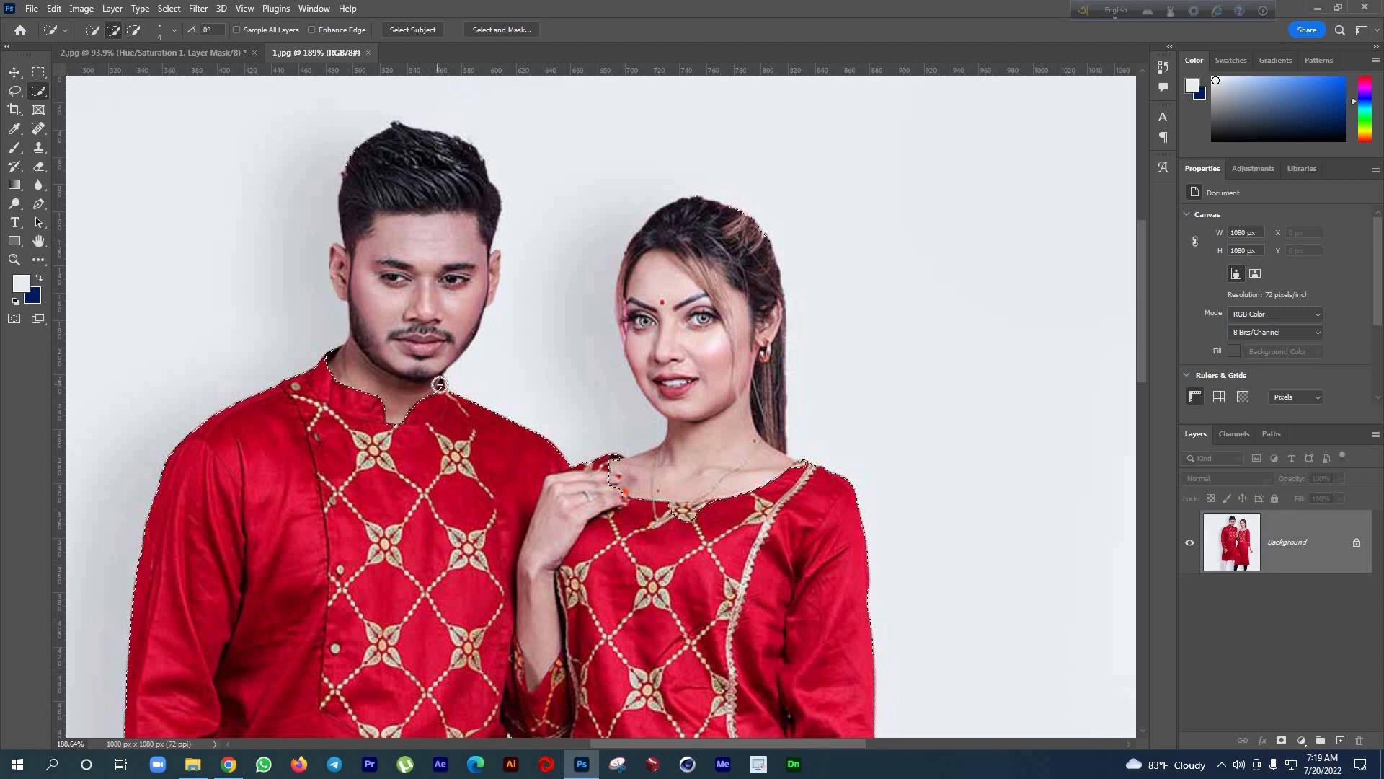
{"action": "scroll", "coordinate": [448, 378], "scroll_direction": "up", "scroll_amount": 5}
{"action": "left_click_drag", "start_coordinate": [452, 408], "coordinate": [455, 387]}
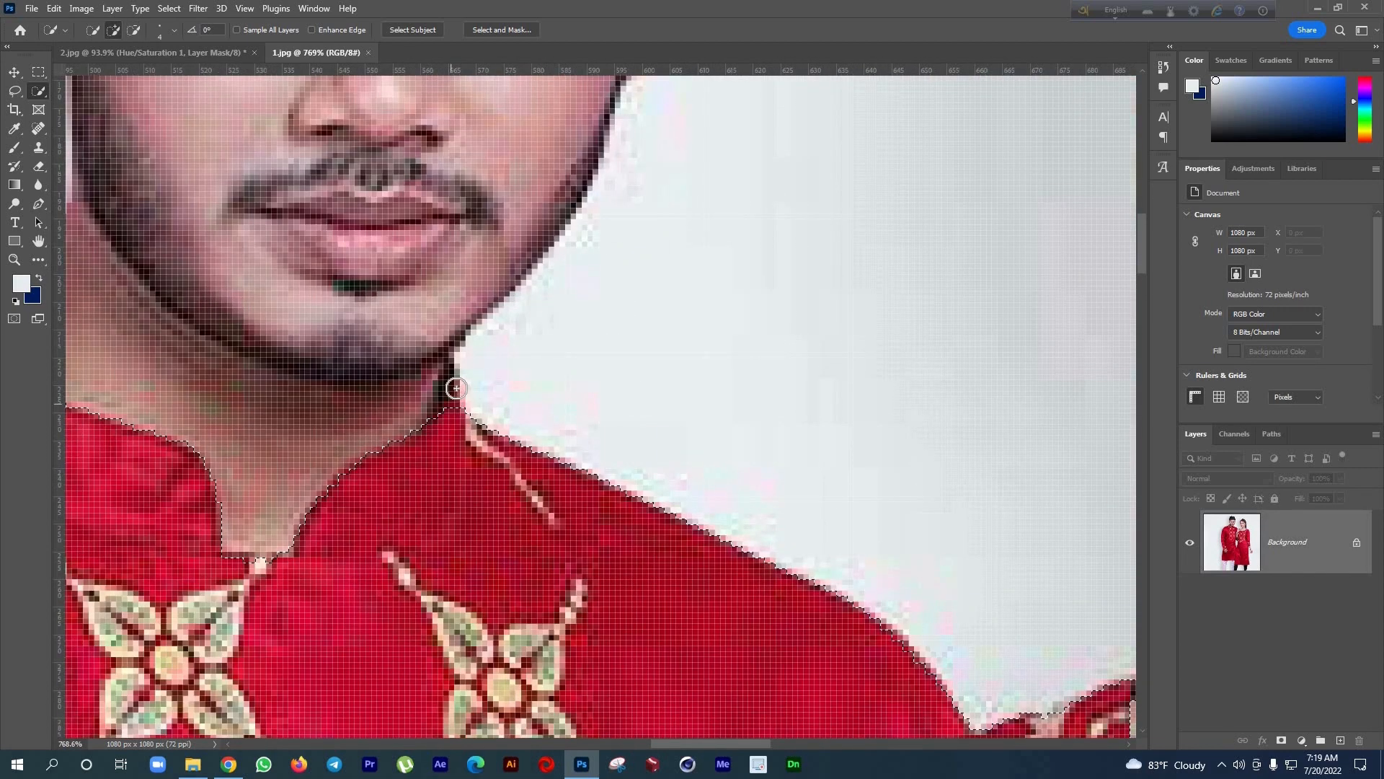
{"action": "scroll", "coordinate": [443, 430], "scroll_direction": "down", "scroll_amount": 5}
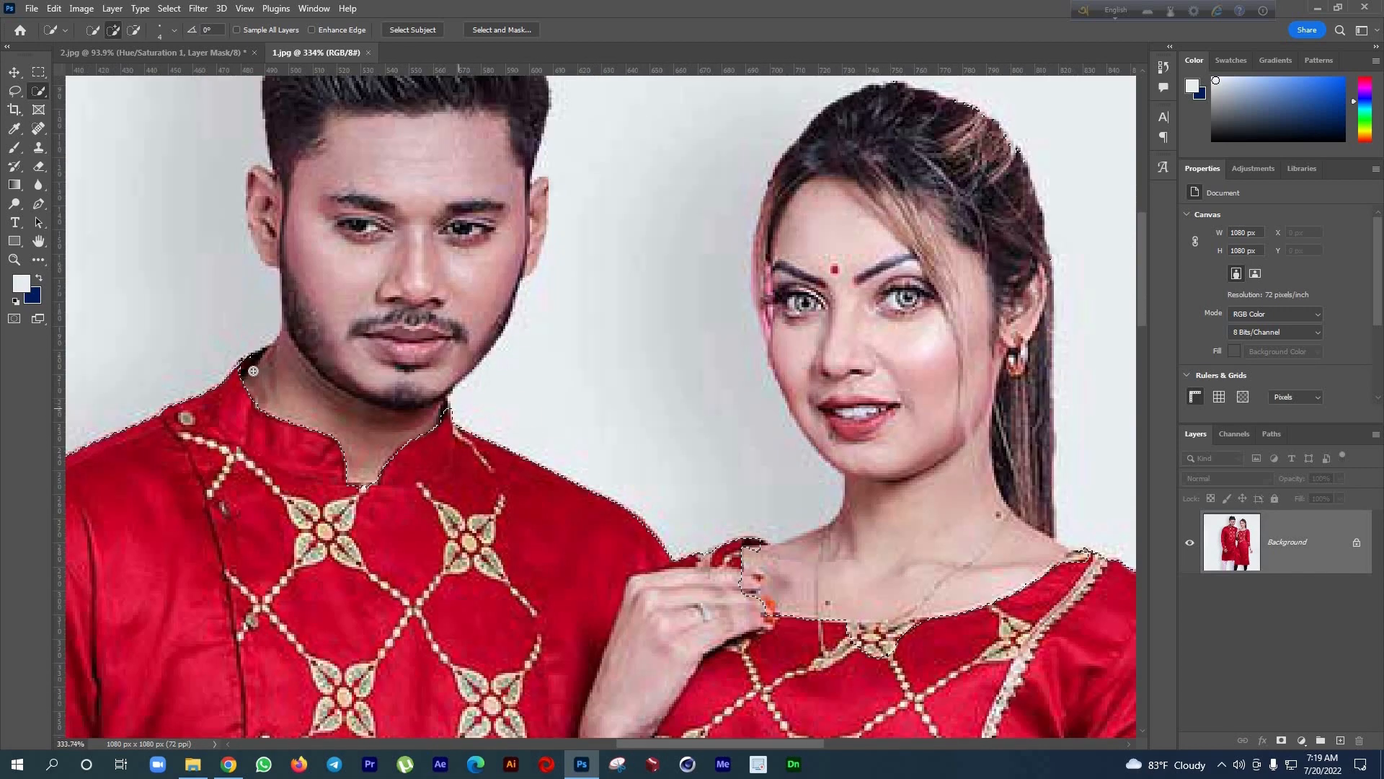
Subtract the woman's raised hand and forearm from the selection between the two outfits
{"action": "scroll", "coordinate": [316, 574], "scroll_direction": "down", "scroll_amount": 2}
{"action": "scroll", "coordinate": [317, 433], "scroll_direction": "down", "scroll_amount": 3}
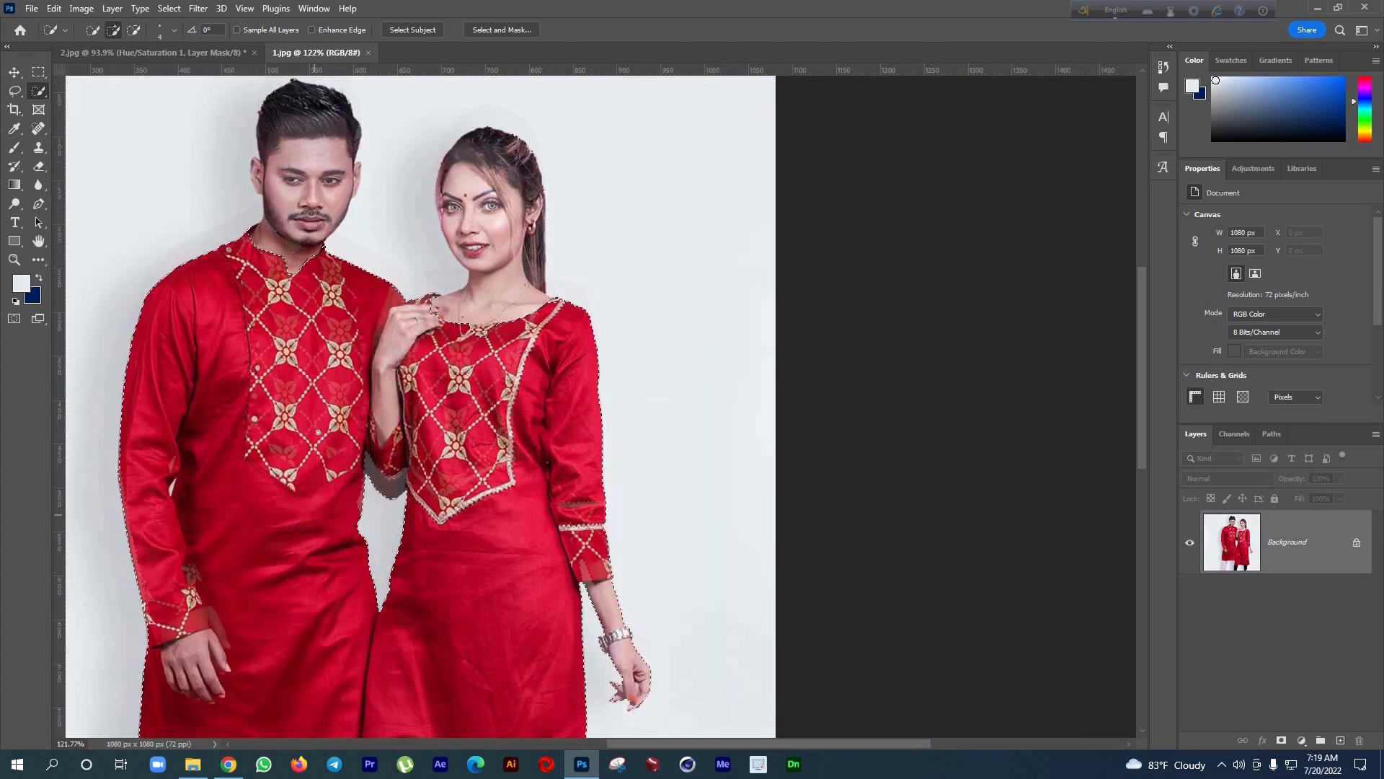
{"action": "scroll", "coordinate": [318, 430], "scroll_direction": "up", "scroll_amount": 2}
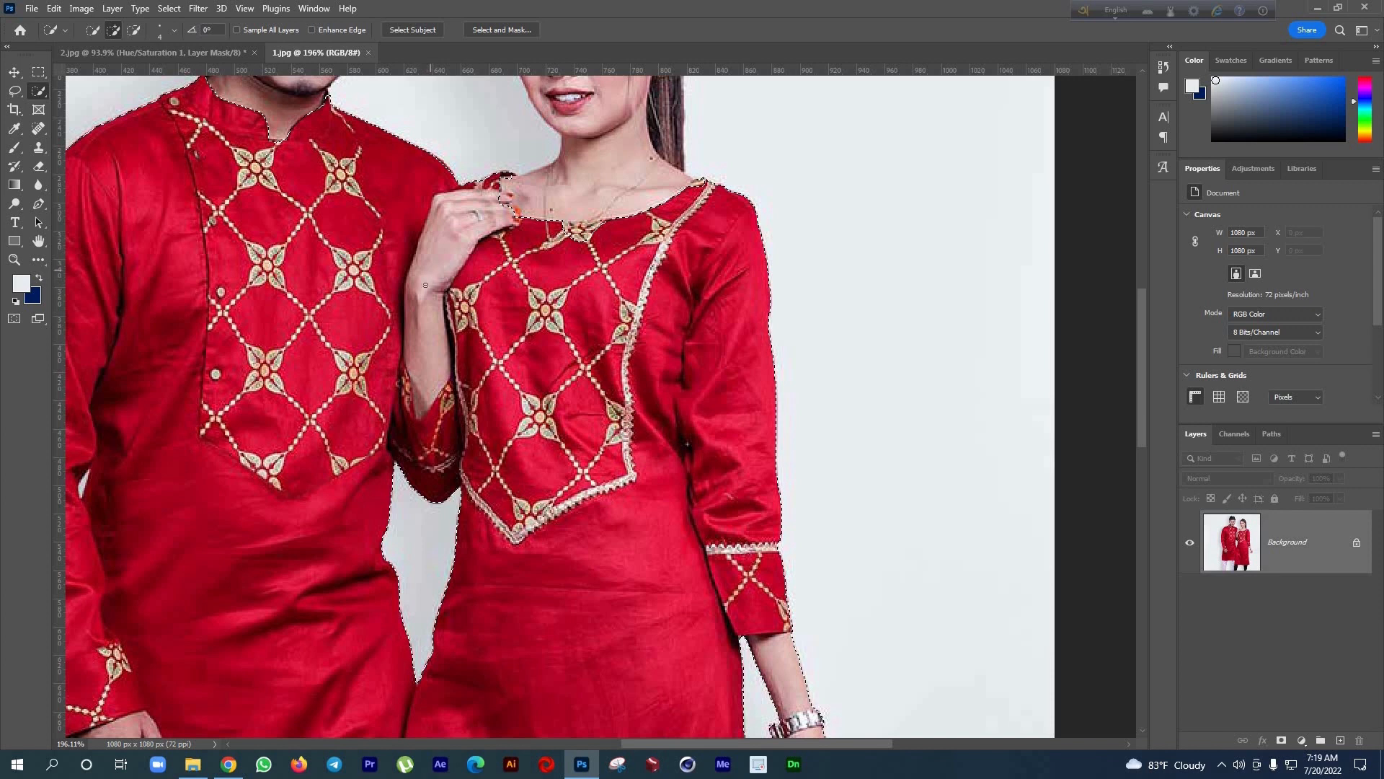
{"action": "left_click_drag", "start_coordinate": [412, 351], "coordinate": [412, 410]}
Subtract the man's hand from the selection and refine the edge around his fingertips
{"action": "scroll", "coordinate": [389, 367], "scroll_direction": "down", "scroll_amount": 6}
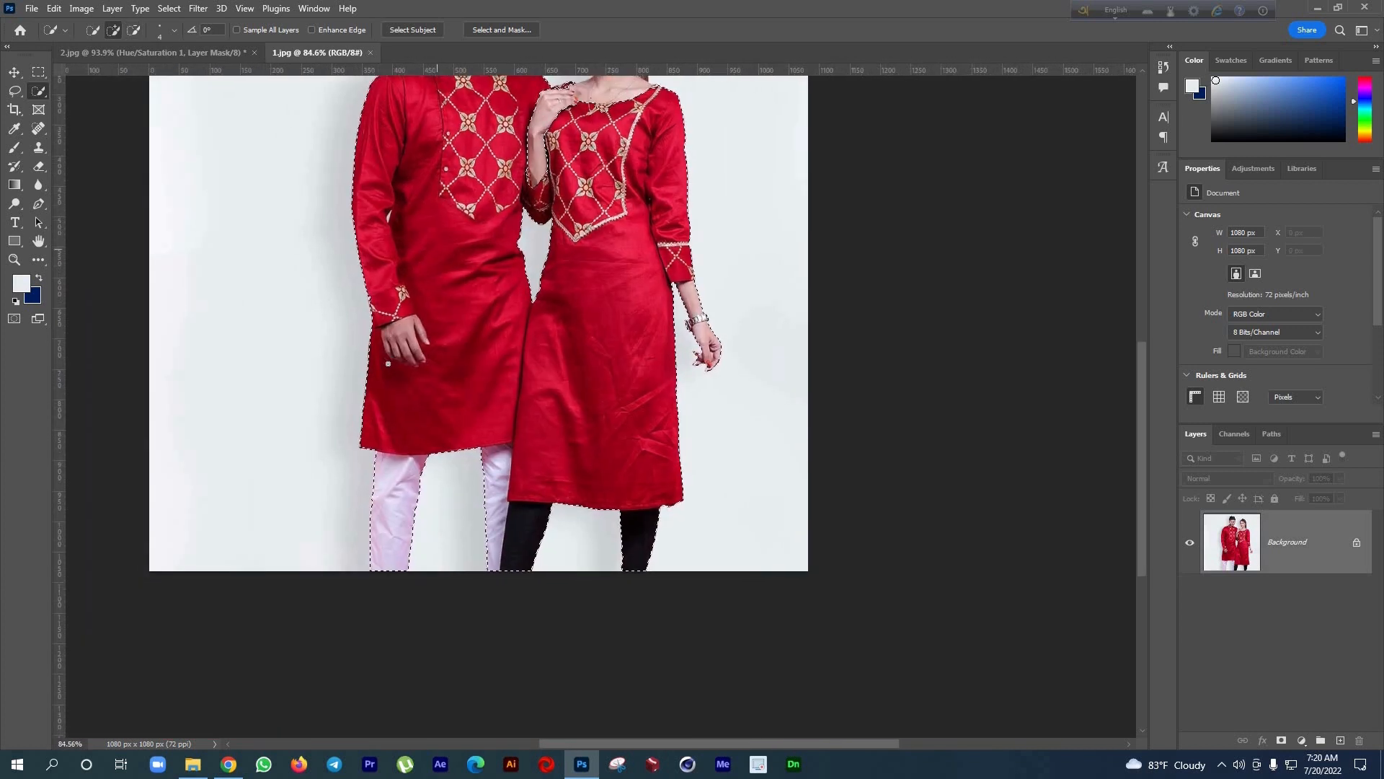
{"action": "scroll", "coordinate": [388, 364], "scroll_direction": "up", "scroll_amount": 6}
{"action": "mouse_move", "coordinate": [421, 316]}
{"action": "left_mouse_down"}
{"action": "mouse_move", "coordinate": [417, 358]}
{"action": "mouse_move", "coordinate": [424, 340]}
{"action": "mouse_move", "coordinate": [409, 349]}
{"action": "left_mouse_up"}
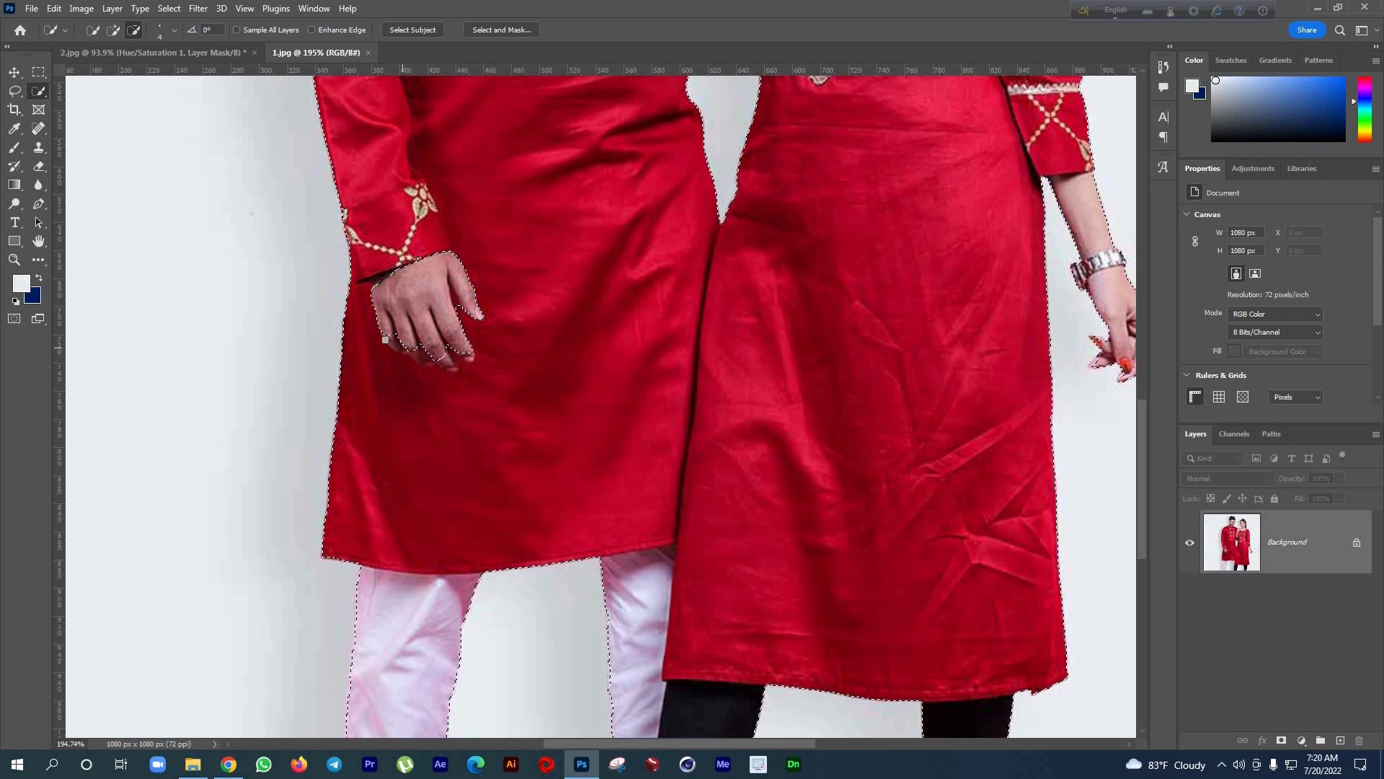
{"action": "scroll", "coordinate": [422, 341], "scroll_direction": "down", "scroll_amount": 3}
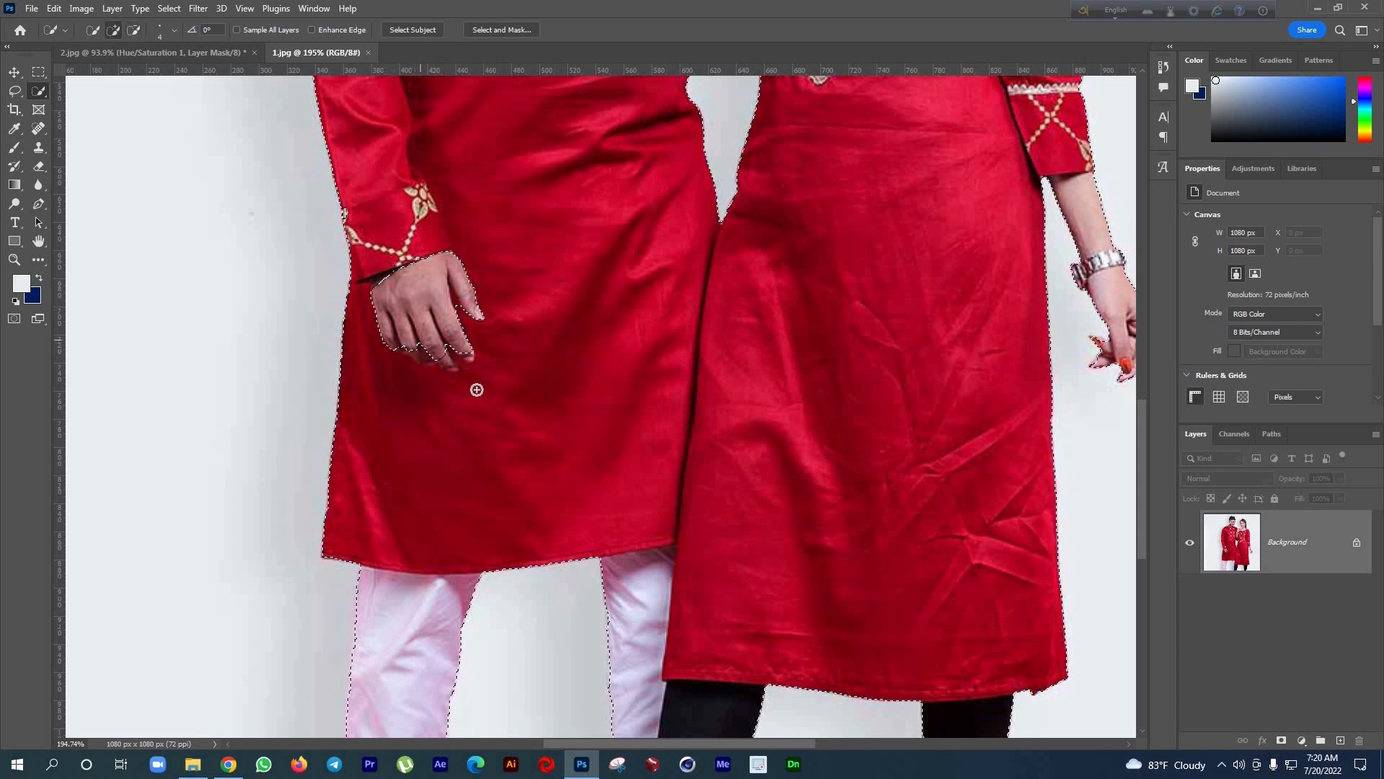
{"action": "scroll", "coordinate": [472, 389], "scroll_direction": "up", "scroll_amount": 7}
{"action": "left_click_drag", "start_coordinate": [487, 397], "coordinate": [493, 401]}
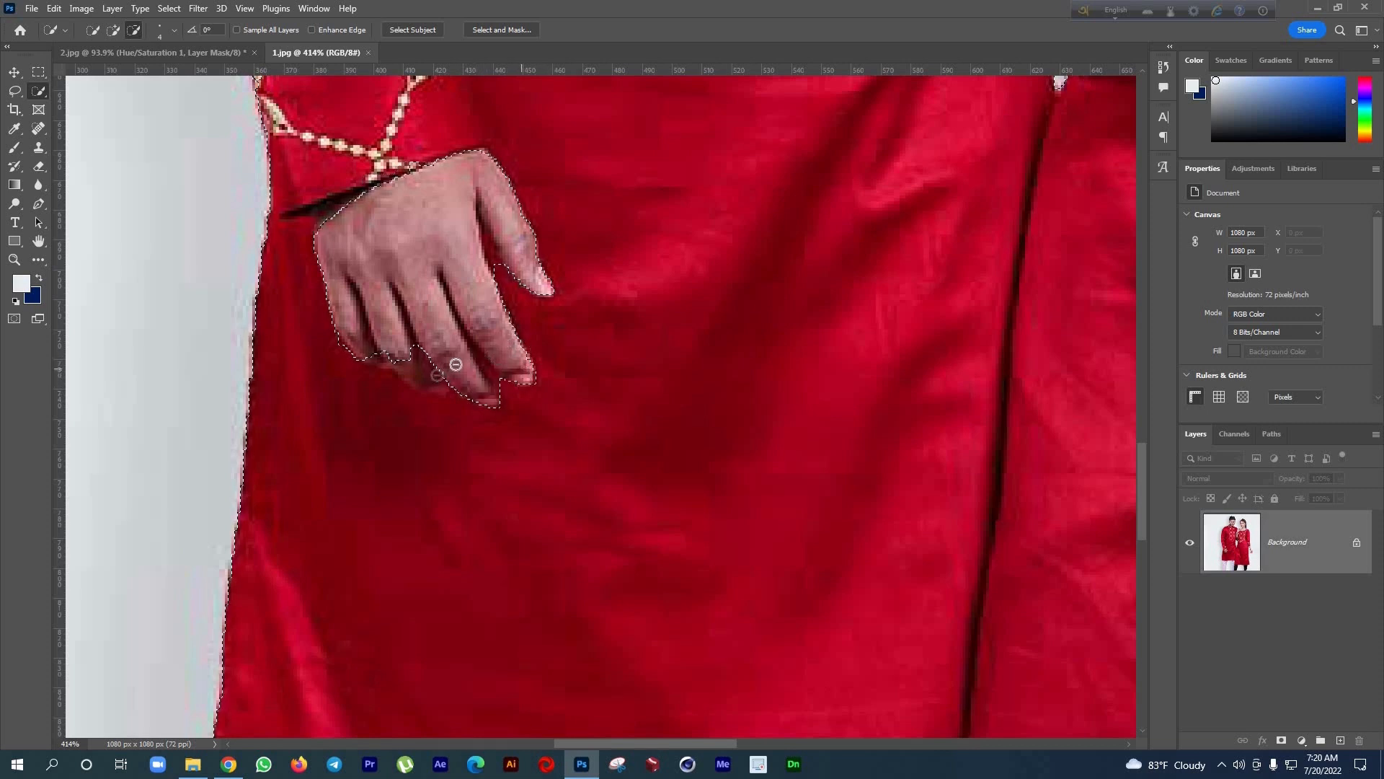
{"action": "left_click_drag", "start_coordinate": [413, 353], "coordinate": [401, 368]}
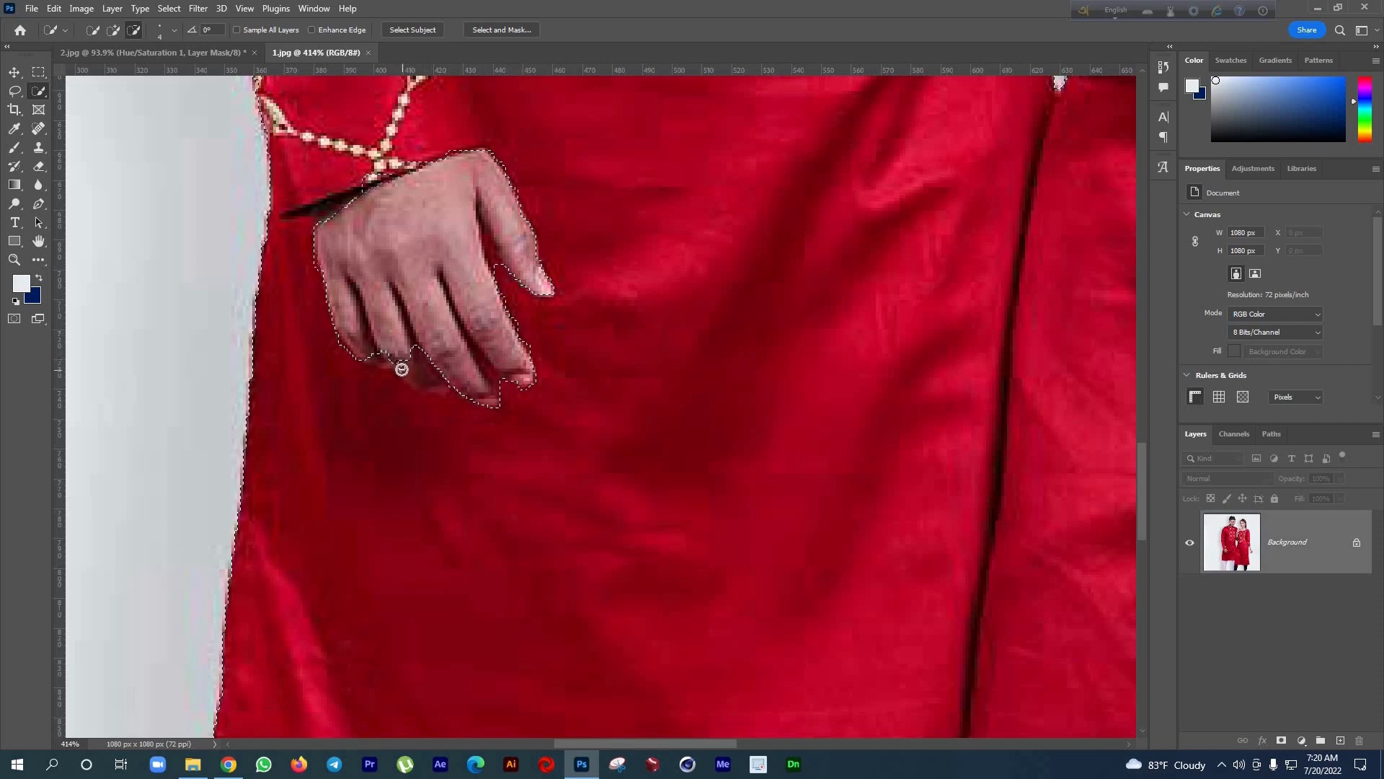
{"action": "left_click", "coordinate": [493, 380]}
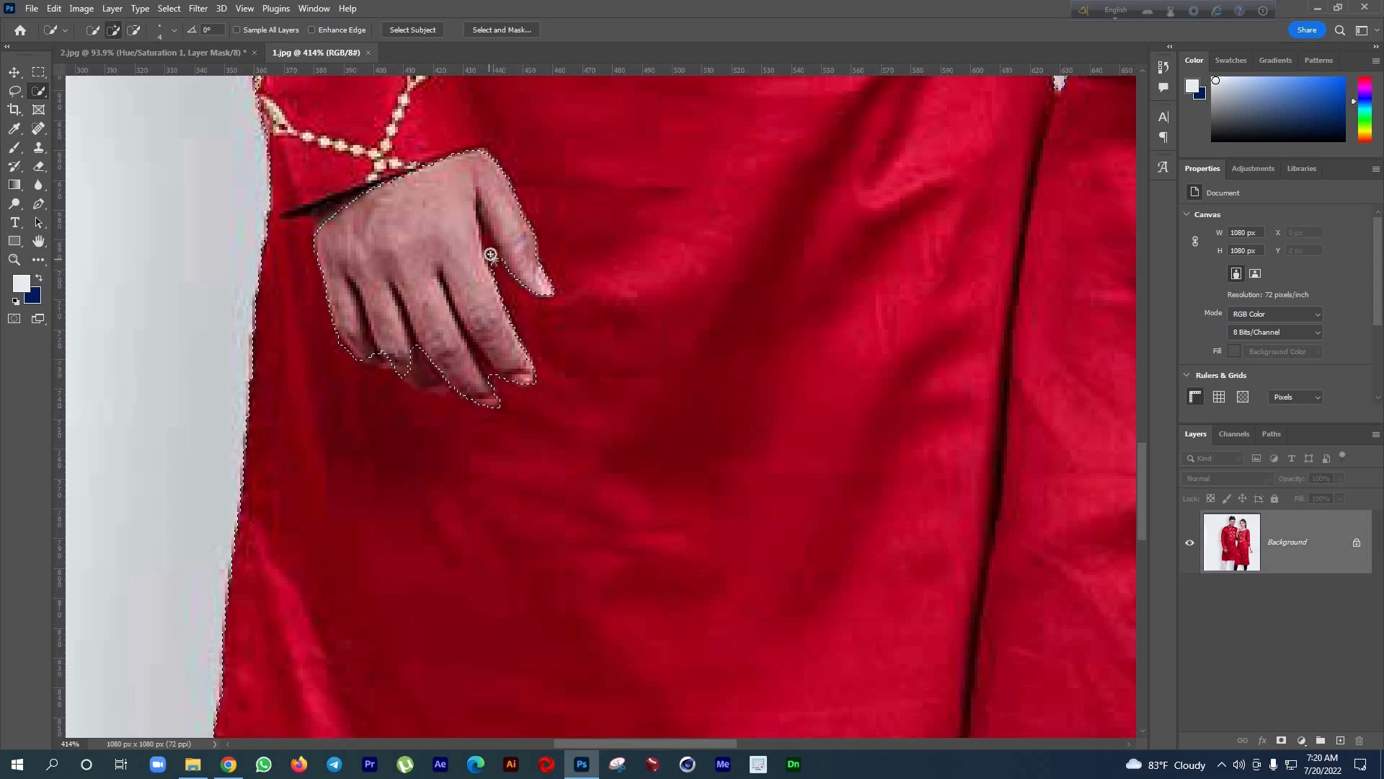
Subtract the man's white trousers and the woman's black leggings from the selection below the garment hems
{"action": "scroll", "coordinate": [527, 321], "scroll_direction": "down", "scroll_amount": 2}
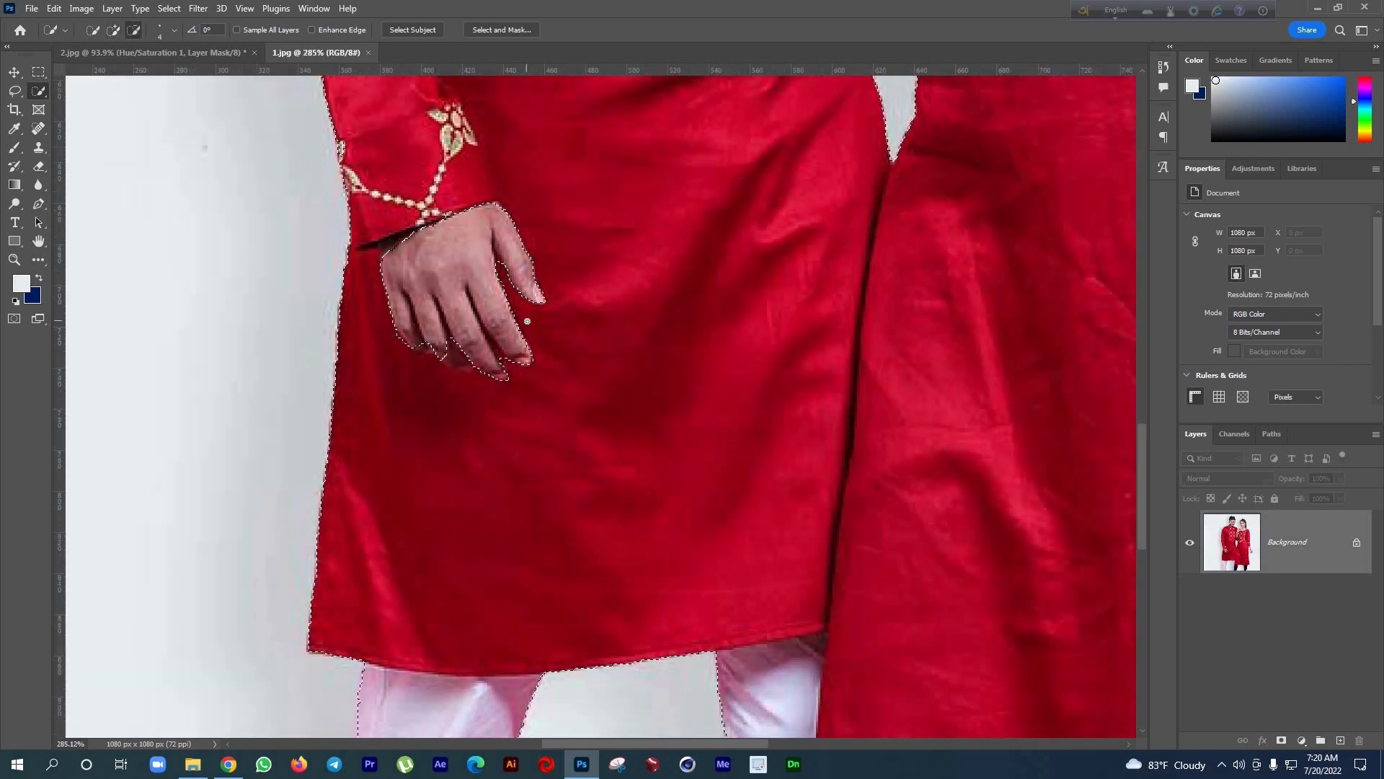
{"action": "scroll", "coordinate": [527, 321], "scroll_direction": "down", "scroll_amount": 2}
{"action": "scroll", "coordinate": [527, 320], "scroll_direction": "down", "scroll_amount": 2}
{"action": "scroll", "coordinate": [503, 437], "scroll_direction": "down", "scroll_amount": 2}
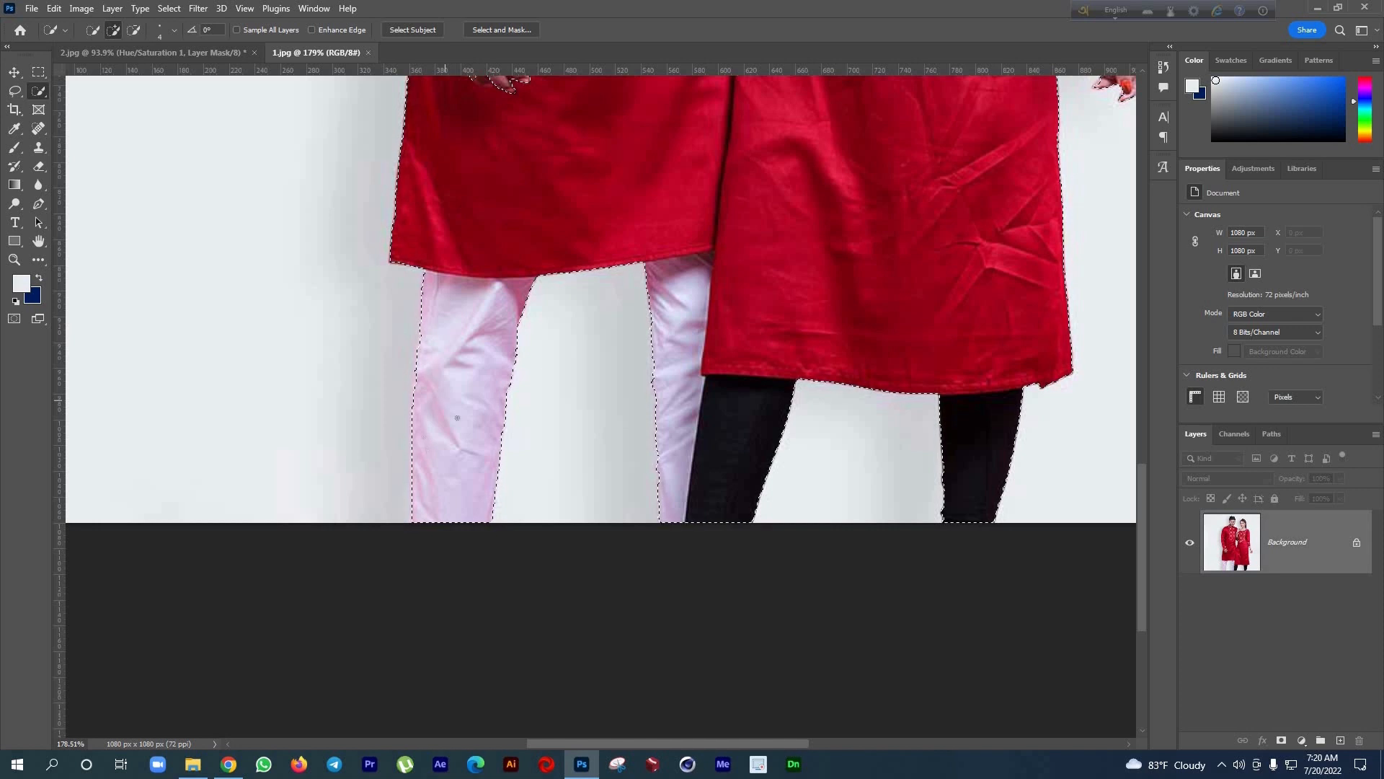
{"action": "left_click_drag", "start_coordinate": [472, 396], "coordinate": [487, 479]}
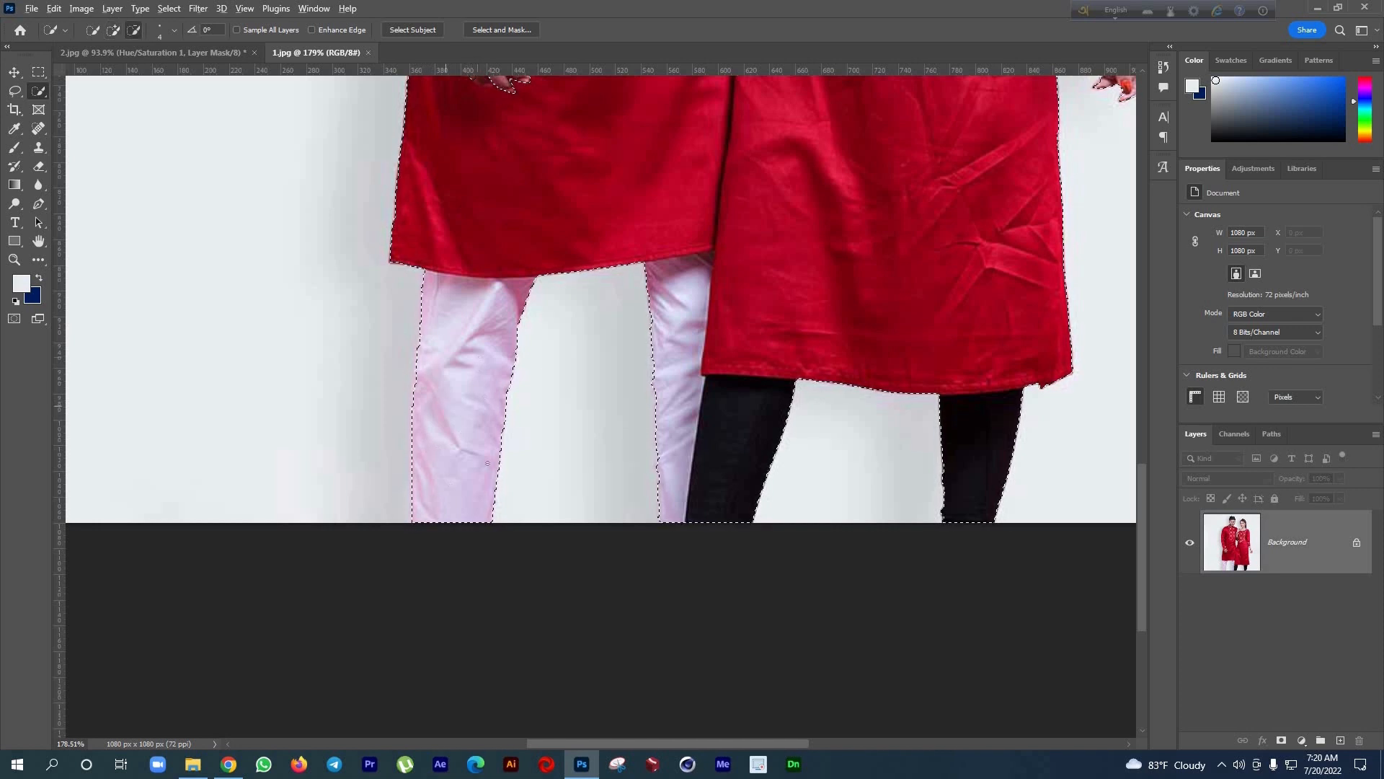
{"action": "left_click_drag", "start_coordinate": [485, 329], "coordinate": [425, 282]}
{"action": "left_click_drag", "start_coordinate": [667, 279], "coordinate": [692, 260]}
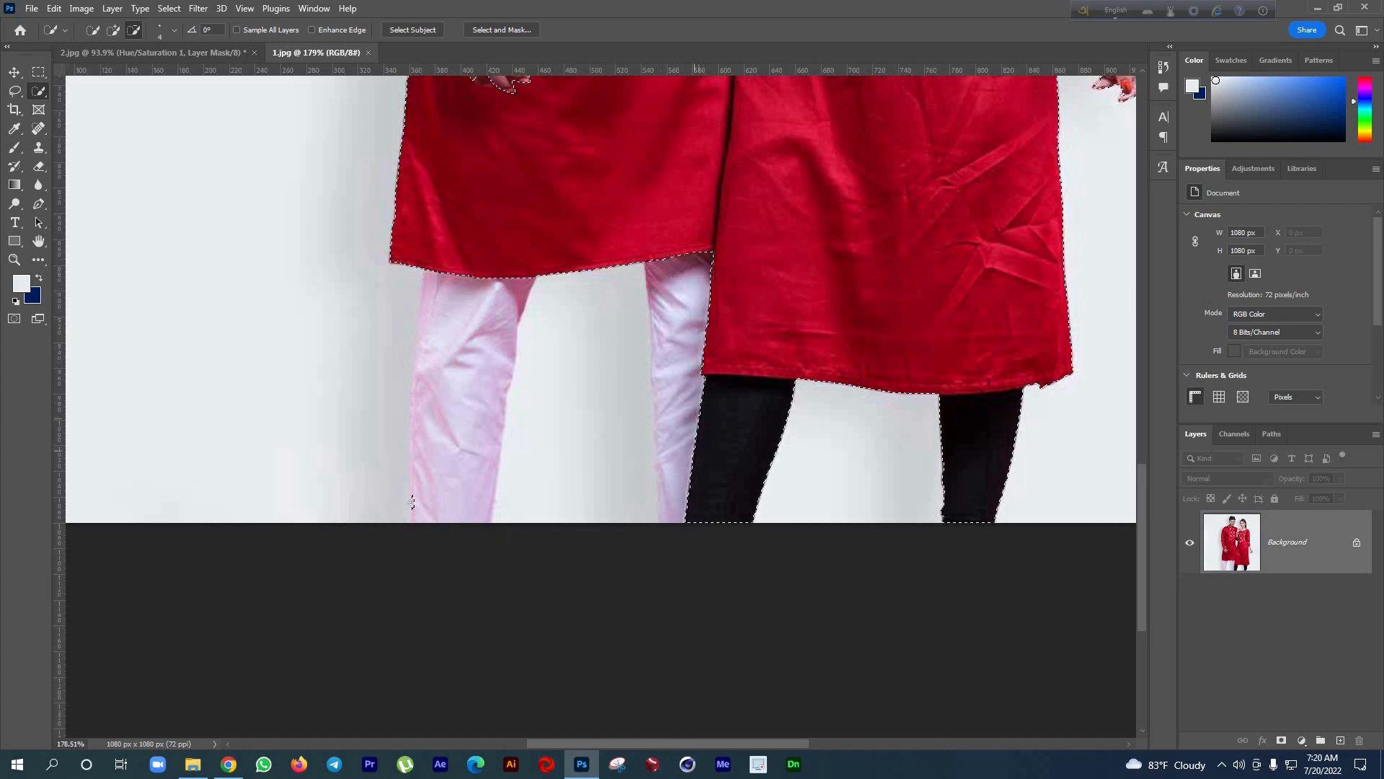
{"action": "left_click_drag", "start_coordinate": [714, 464], "coordinate": [717, 442]}
{"action": "left_click_drag", "start_coordinate": [988, 480], "coordinate": [990, 515]}
{"action": "left_click_drag", "start_coordinate": [1006, 411], "coordinate": [1008, 458]}
Subtract the remaining skin of the woman's lowered arm just below her sleeve cuff from the selection
{"action": "scroll", "coordinate": [720, 467], "scroll_direction": "up", "scroll_amount": 2}
{"action": "scroll", "coordinate": [722, 471], "scroll_direction": "down", "scroll_amount": 4}
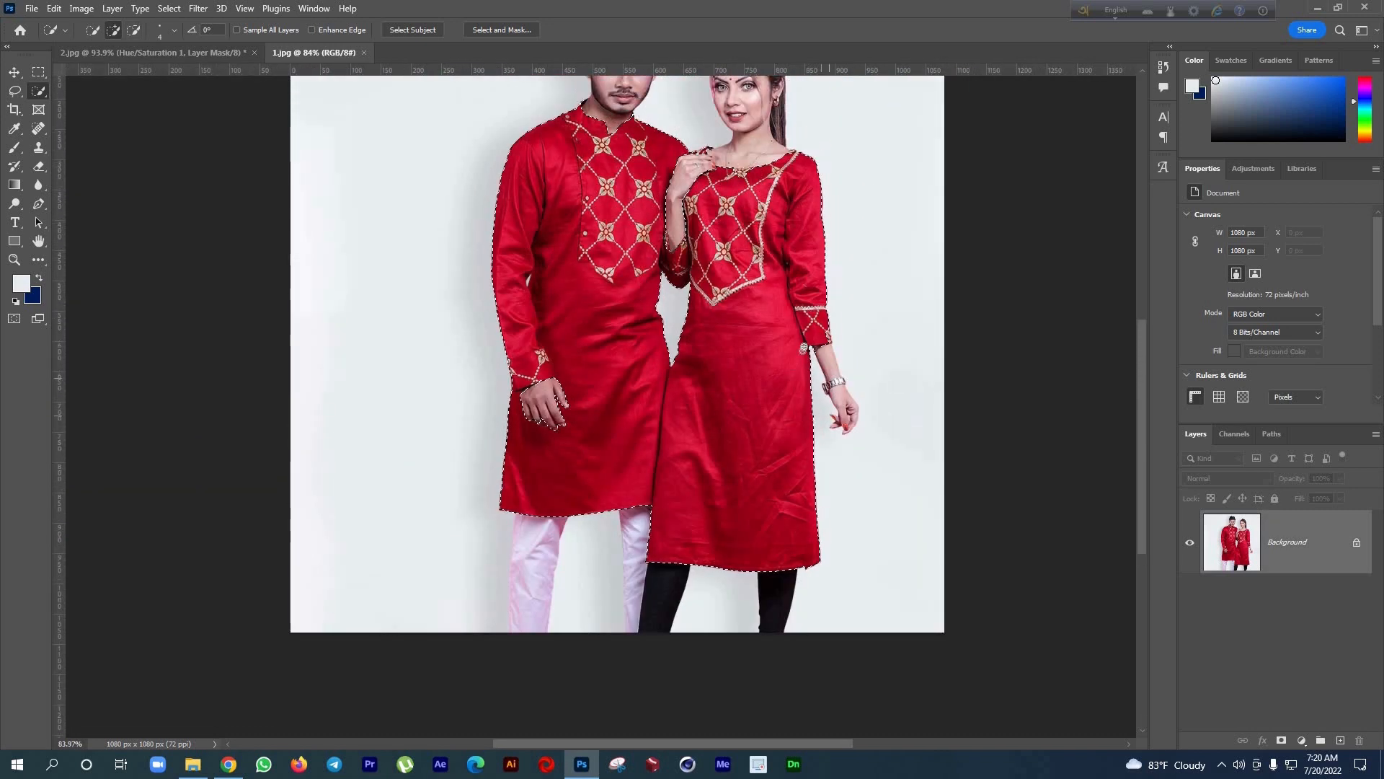
{"action": "scroll", "coordinate": [831, 355], "scroll_direction": "up", "scroll_amount": 5}
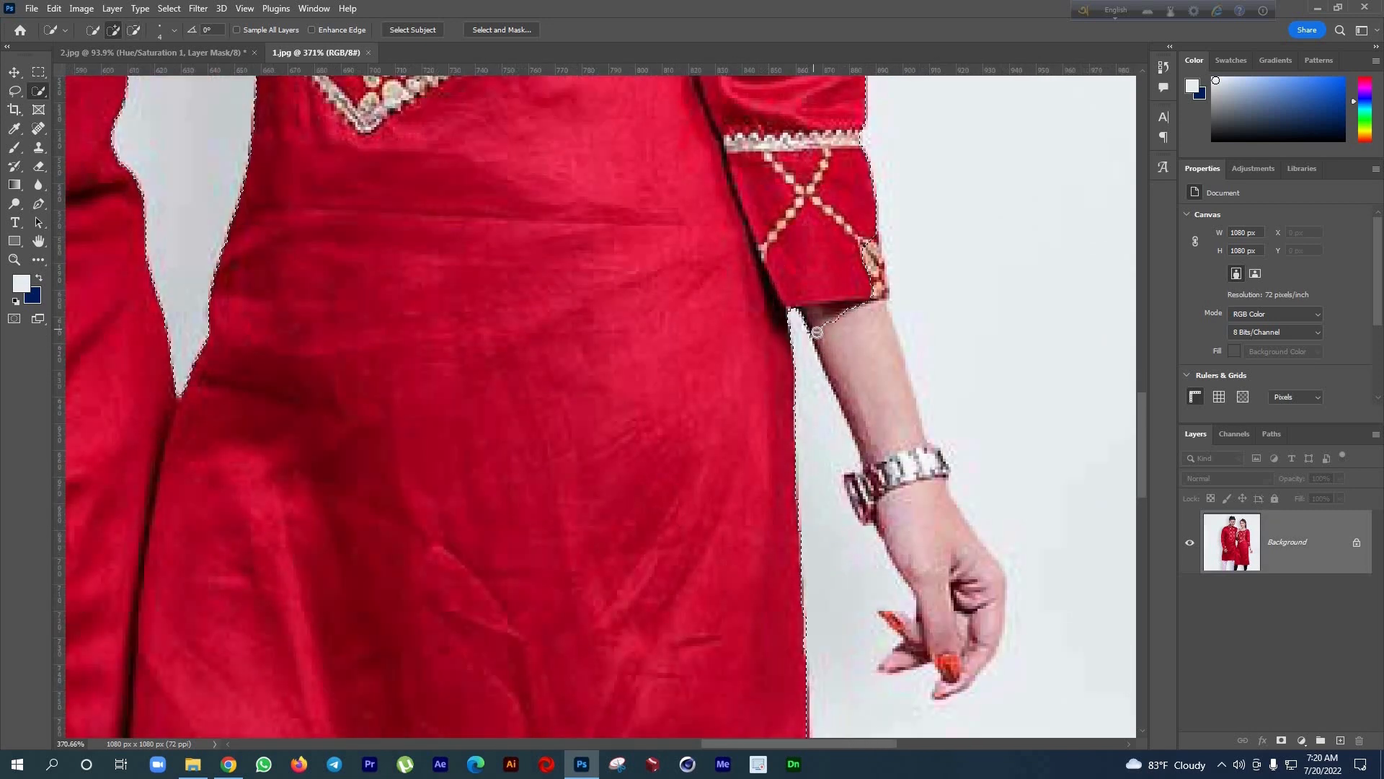
{"action": "left_click", "coordinate": [820, 342], "text": "alt"}
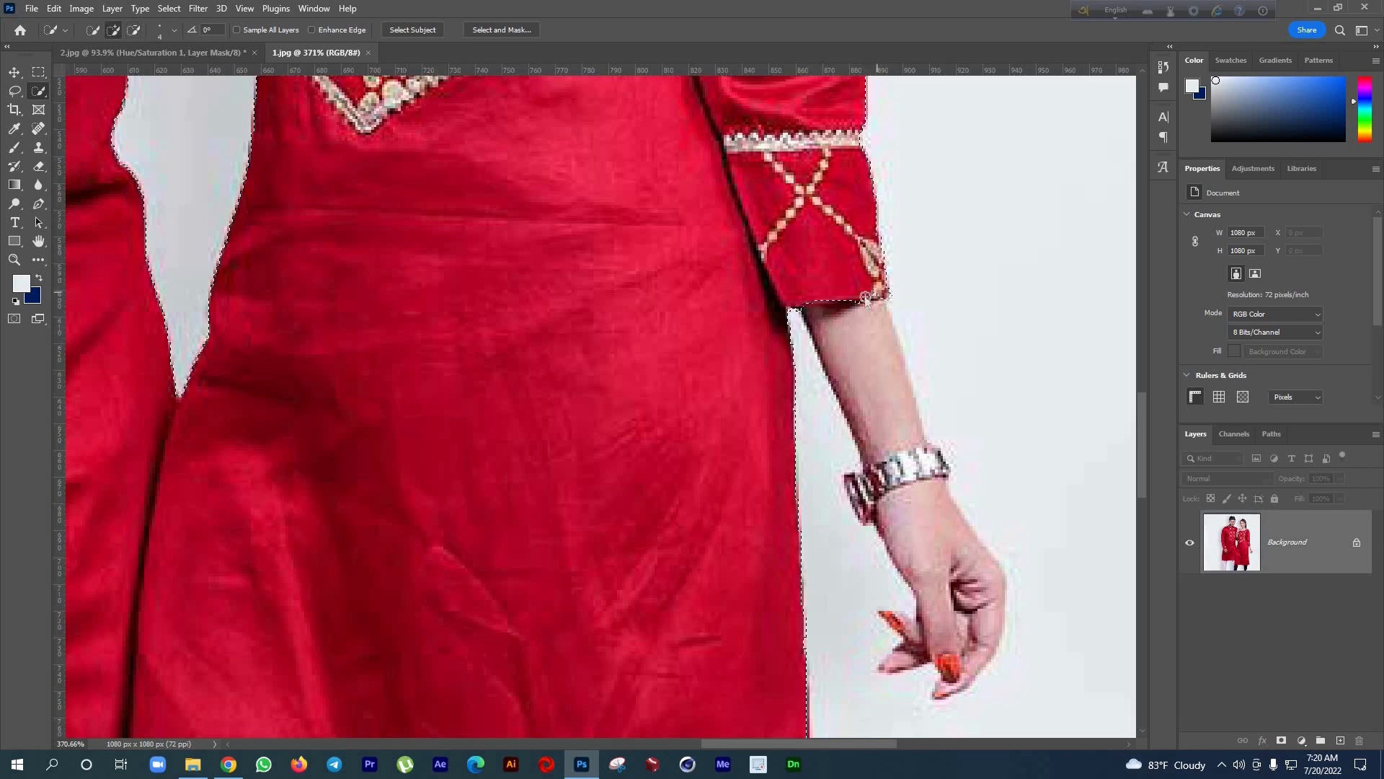
Add a Hue/Saturation adjustment layer masked to the selected outfits and set the Master hue to -27
{"action": "scroll", "coordinate": [863, 235], "scroll_direction": "down", "scroll_amount": 5}
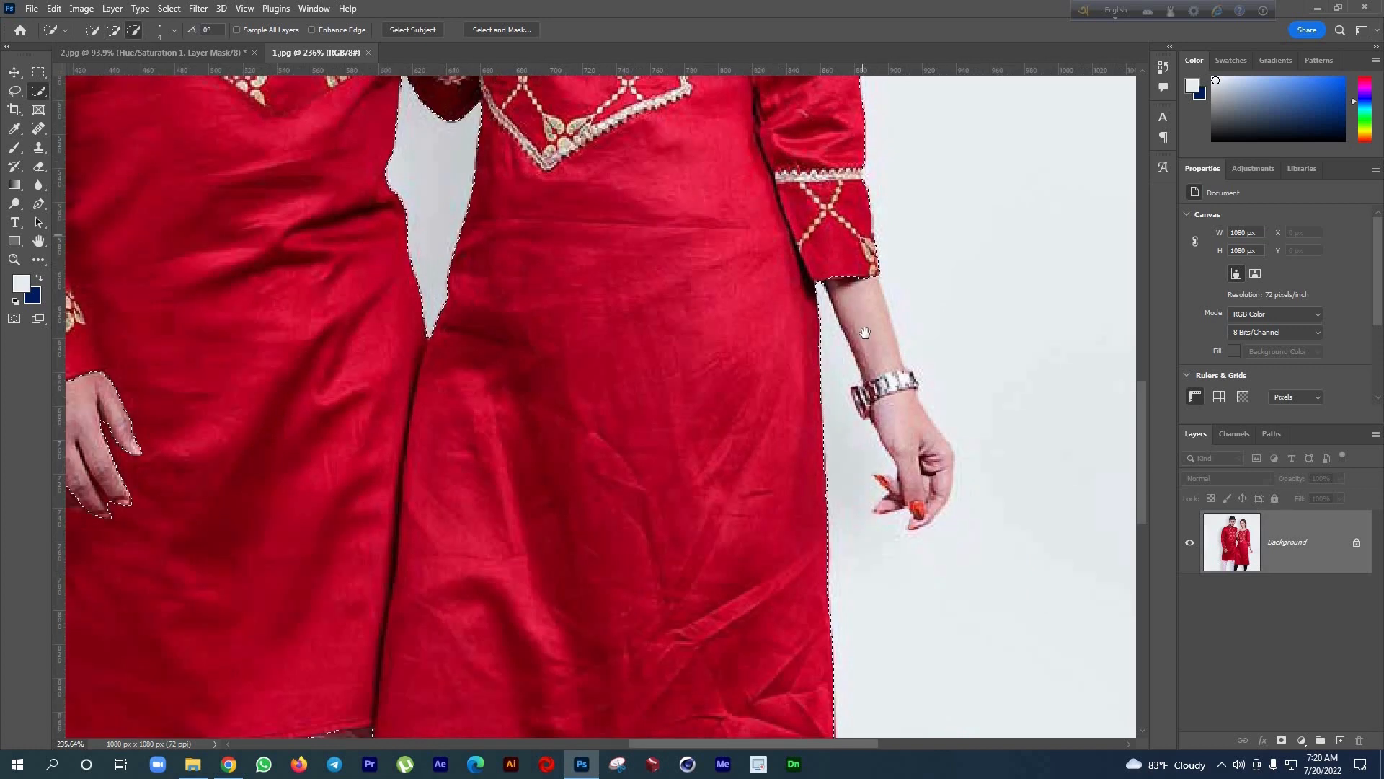
{"action": "scroll", "coordinate": [866, 334], "scroll_direction": "down", "scroll_amount": 1}
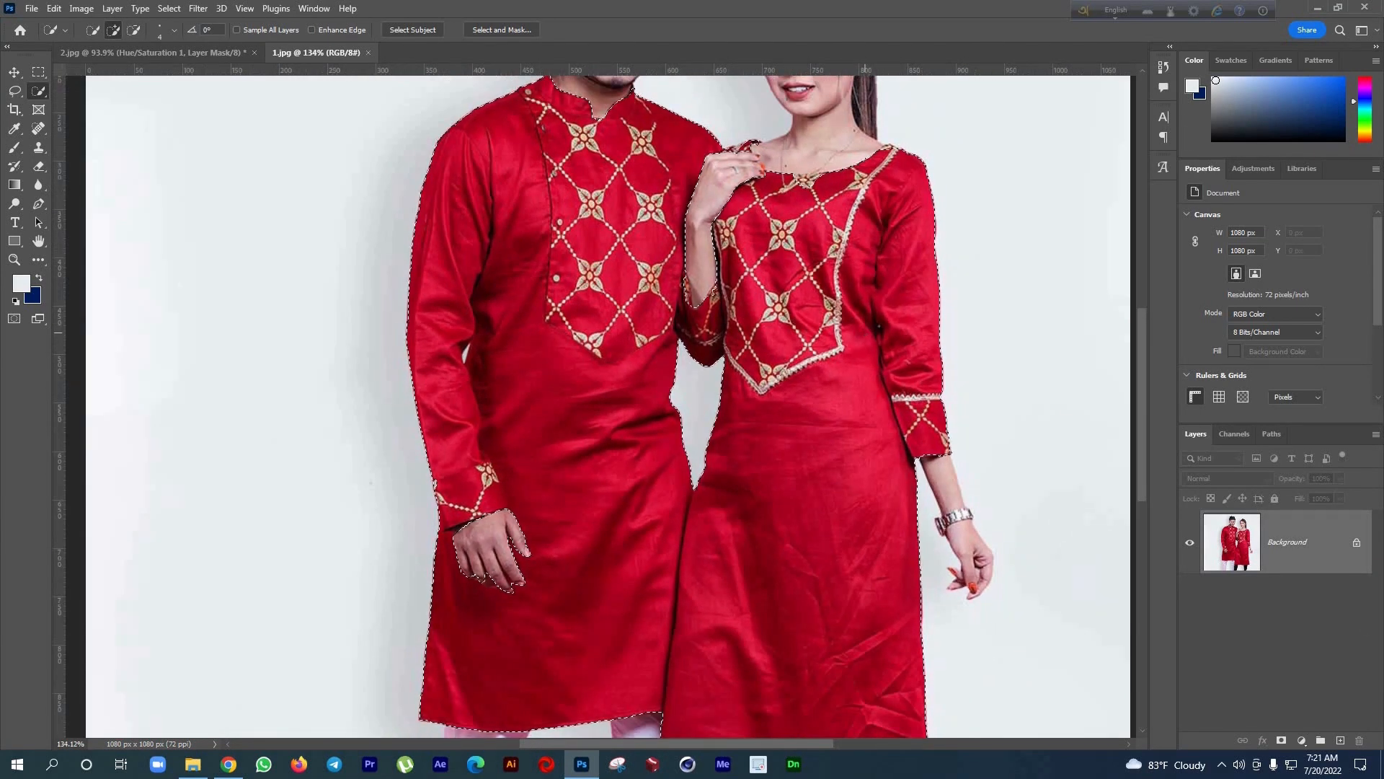
{"action": "left_click", "coordinate": [1302, 741]}
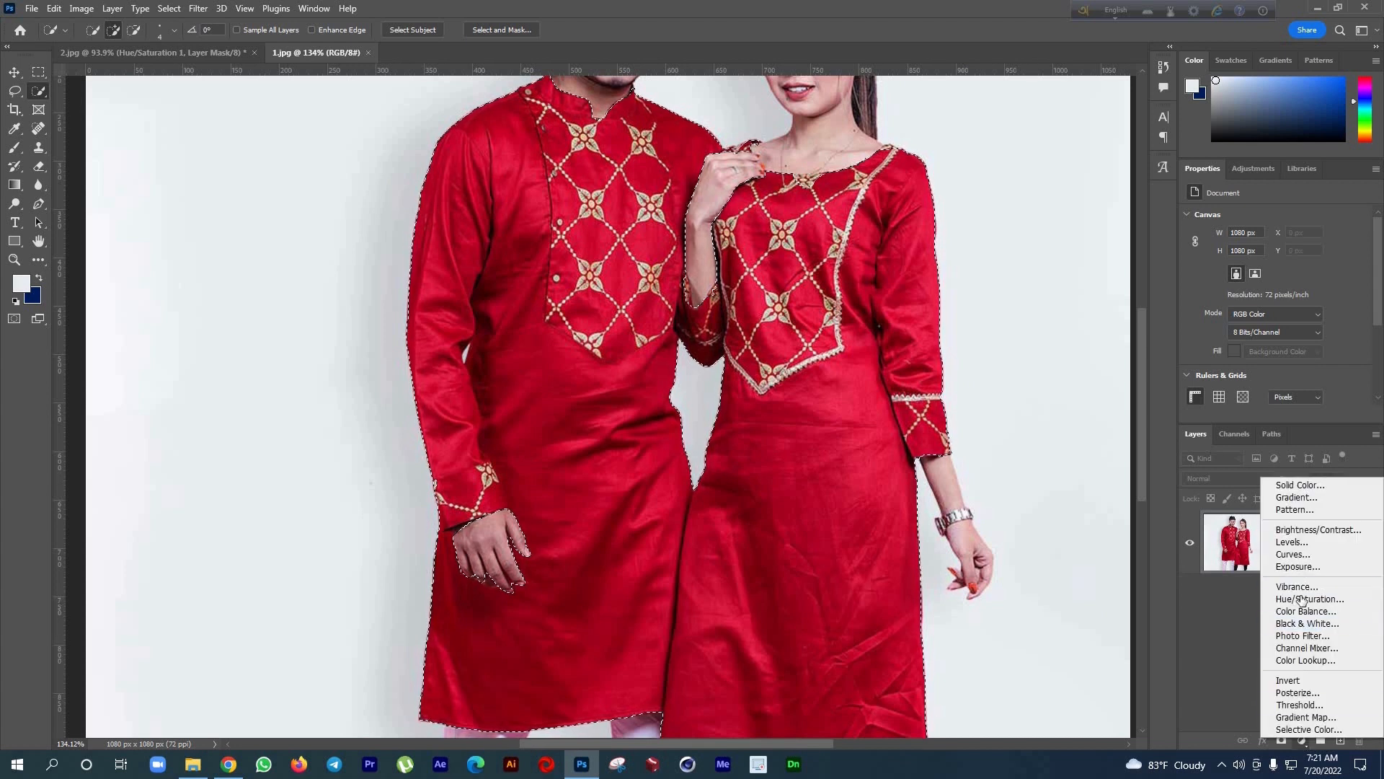
{"action": "left_click", "coordinate": [1302, 599]}
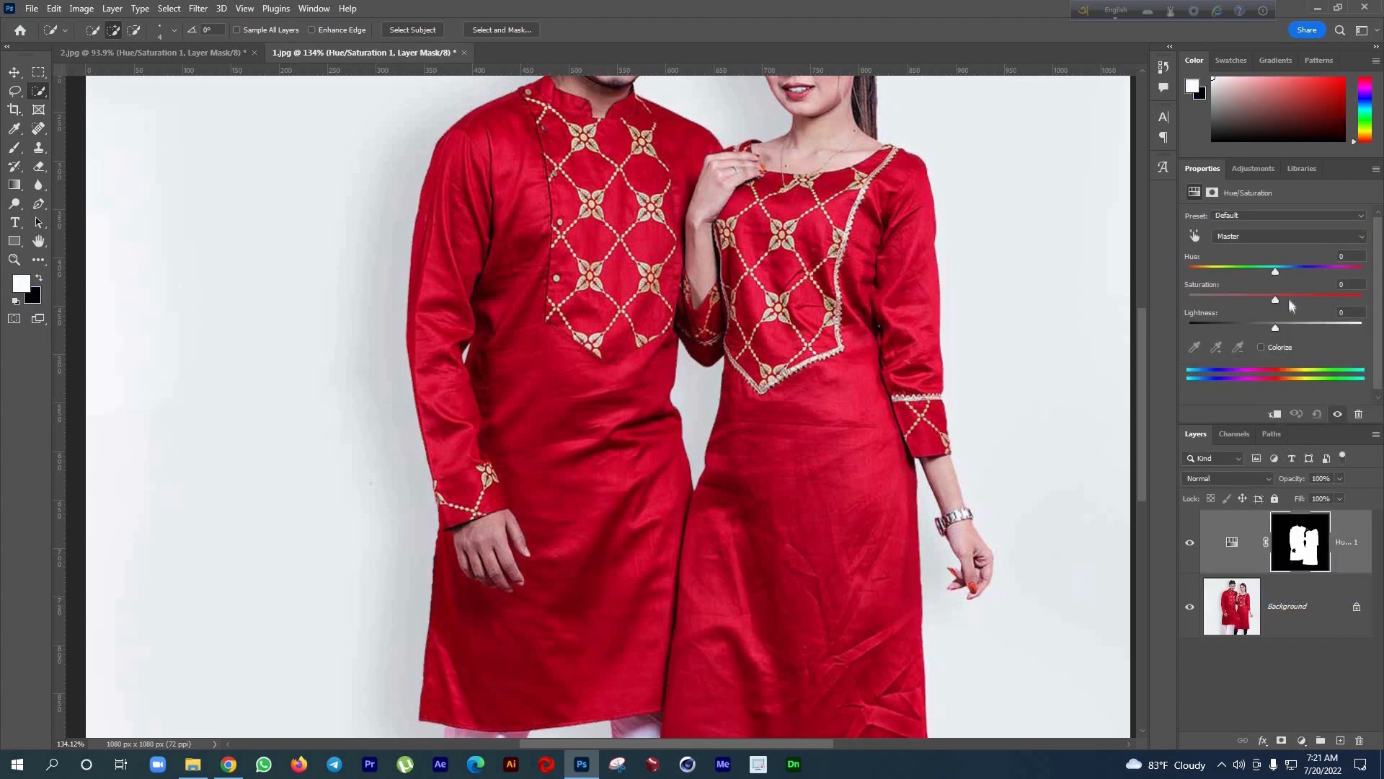
{"action": "left_click_drag", "start_coordinate": [1280, 270], "coordinate": [1251, 269]}
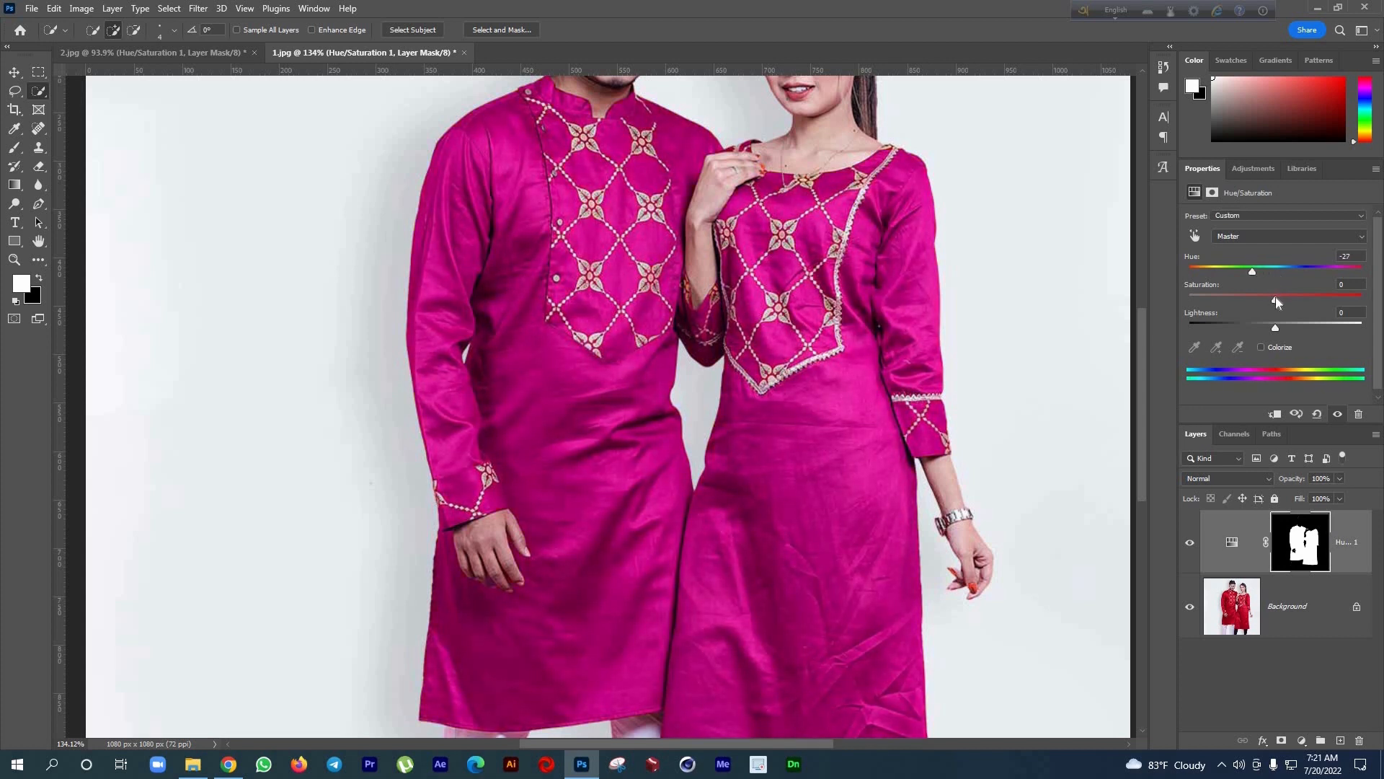
Examine the recoloured outfits and mask edges around the hands, sleeves, necklines and hems, both up close and as a whole
{"action": "scroll", "coordinate": [802, 334], "scroll_direction": "down", "scroll_amount": 5}
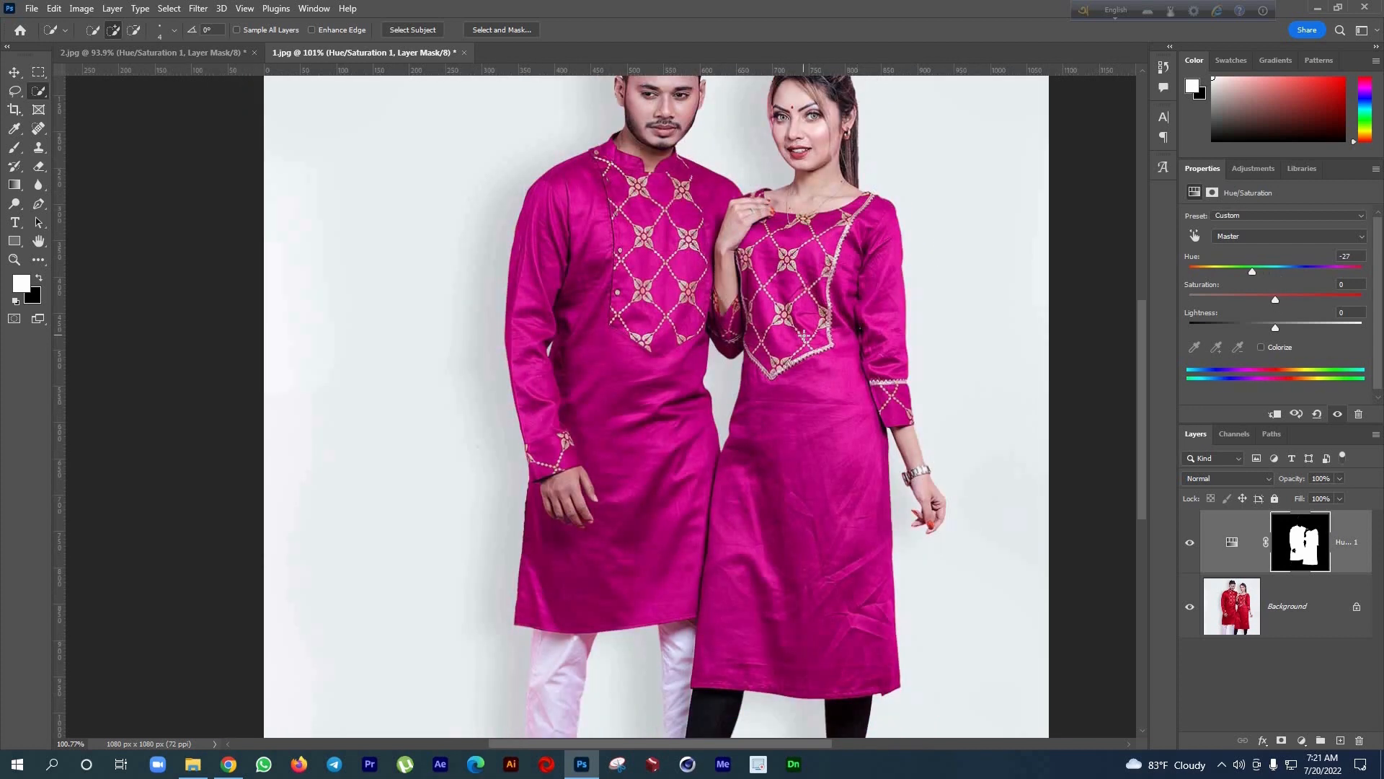
{"action": "scroll", "coordinate": [766, 330], "scroll_direction": "up", "scroll_amount": 2}
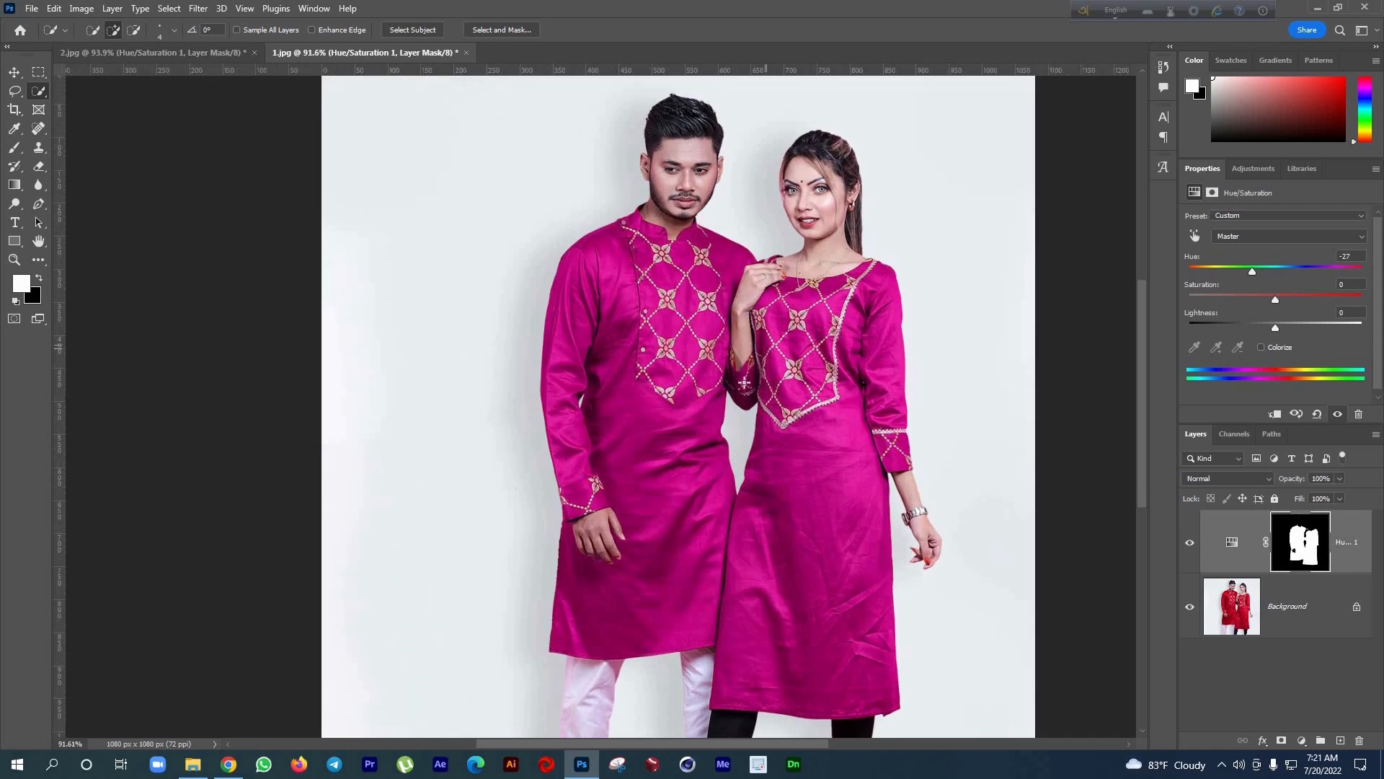
{"action": "scroll", "coordinate": [779, 429], "scroll_direction": "up", "scroll_amount": 3}
{"action": "scroll", "coordinate": [606, 413], "scroll_direction": "down", "scroll_amount": 3}
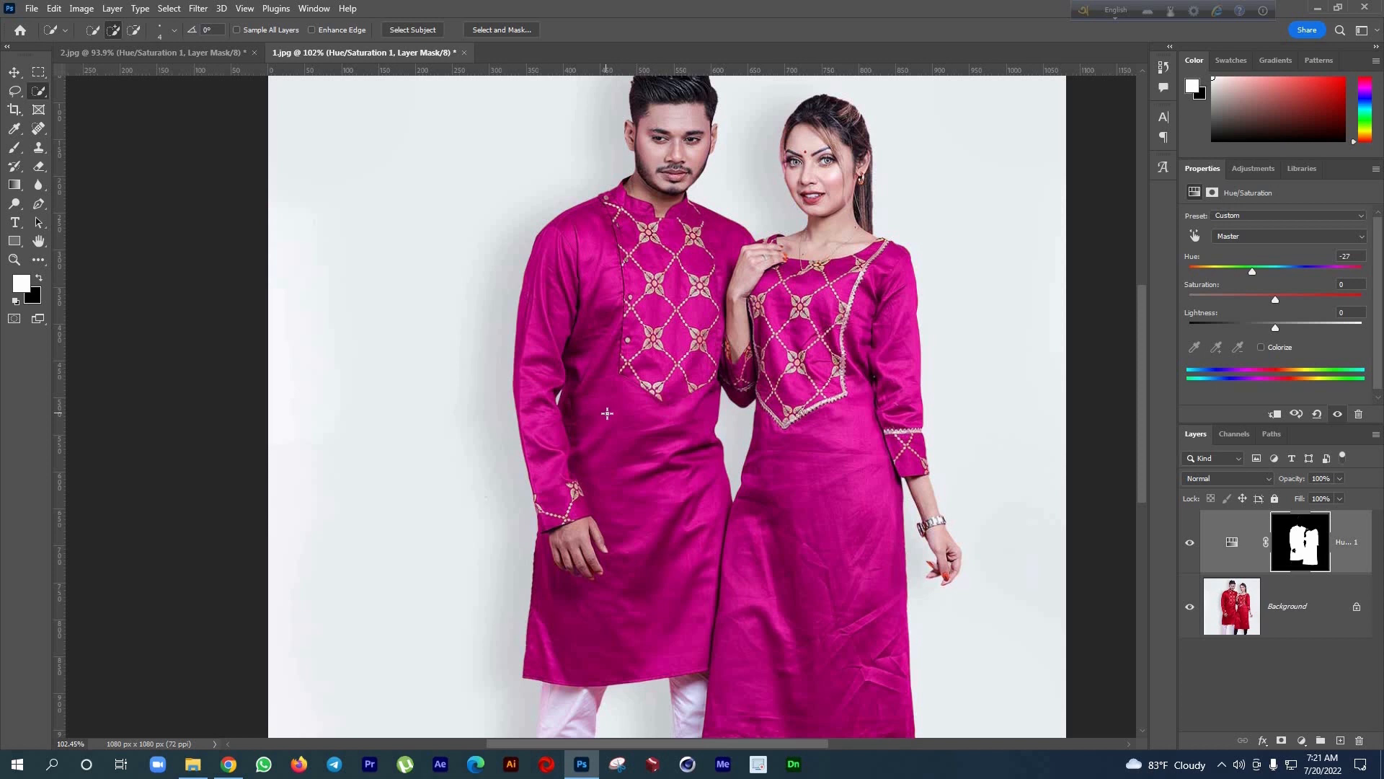
{"action": "scroll", "coordinate": [851, 634], "scroll_direction": "up", "scroll_amount": 3}
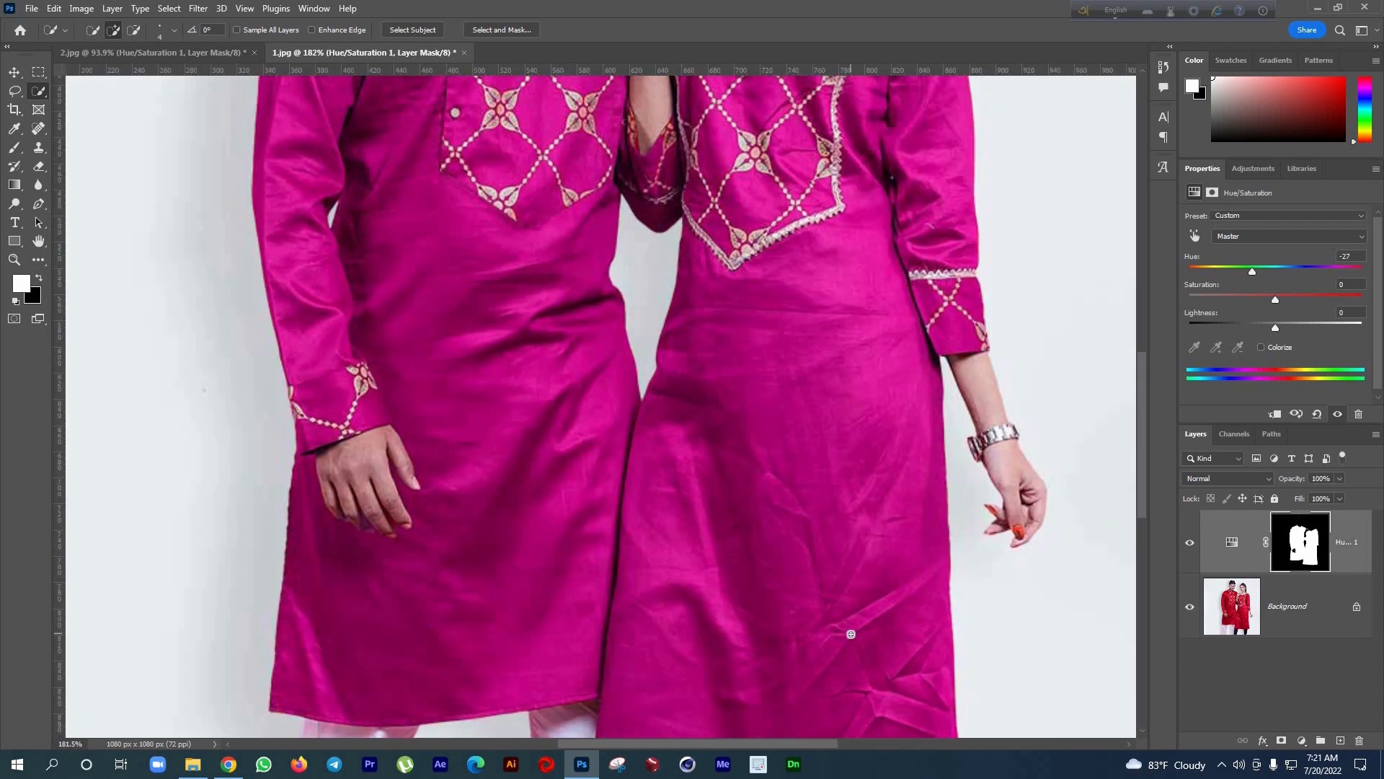
{"action": "scroll", "coordinate": [851, 633], "scroll_direction": "up", "scroll_amount": 2}
{"action": "scroll", "coordinate": [851, 633], "scroll_direction": "down", "scroll_amount": 3}
{"action": "scroll", "coordinate": [851, 634], "scroll_direction": "up", "scroll_amount": 4}
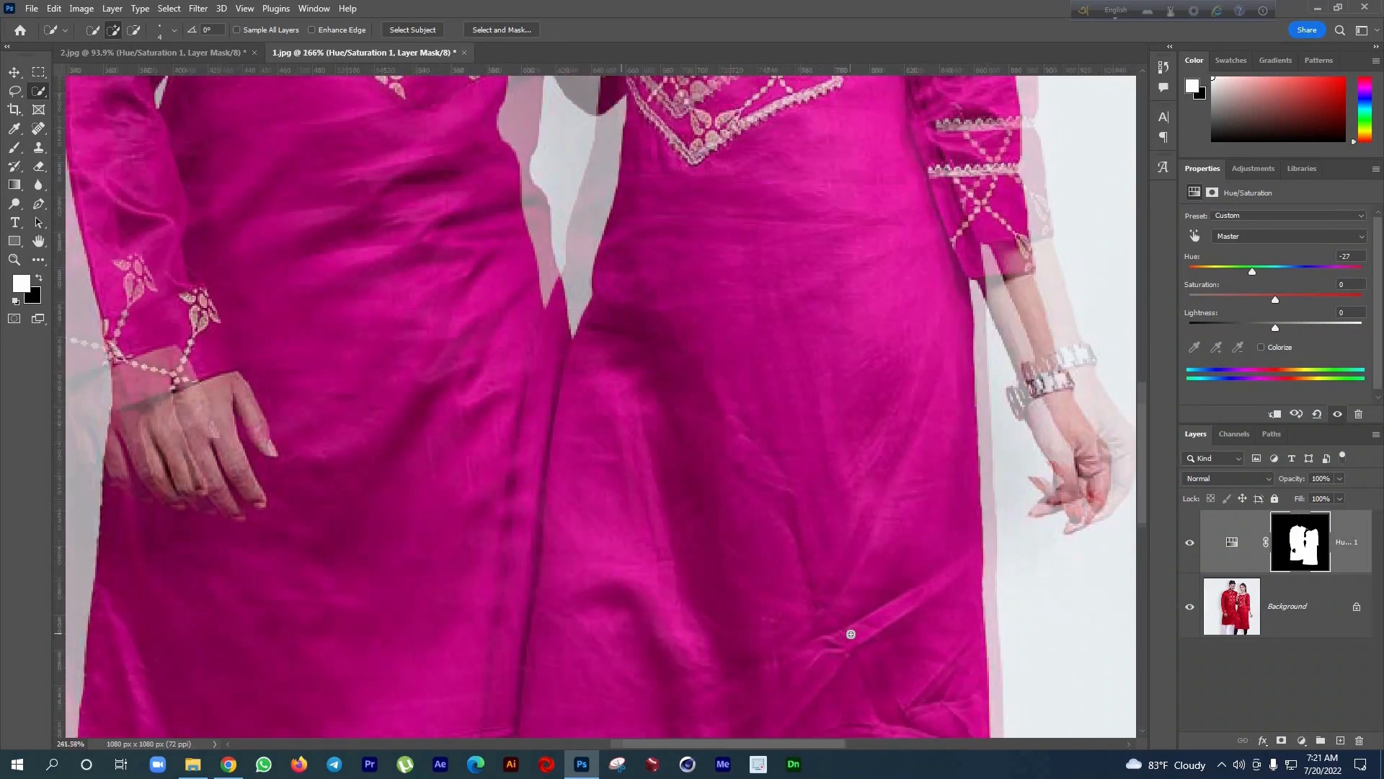
{"action": "scroll", "coordinate": [848, 634], "scroll_direction": "down", "scroll_amount": 2}
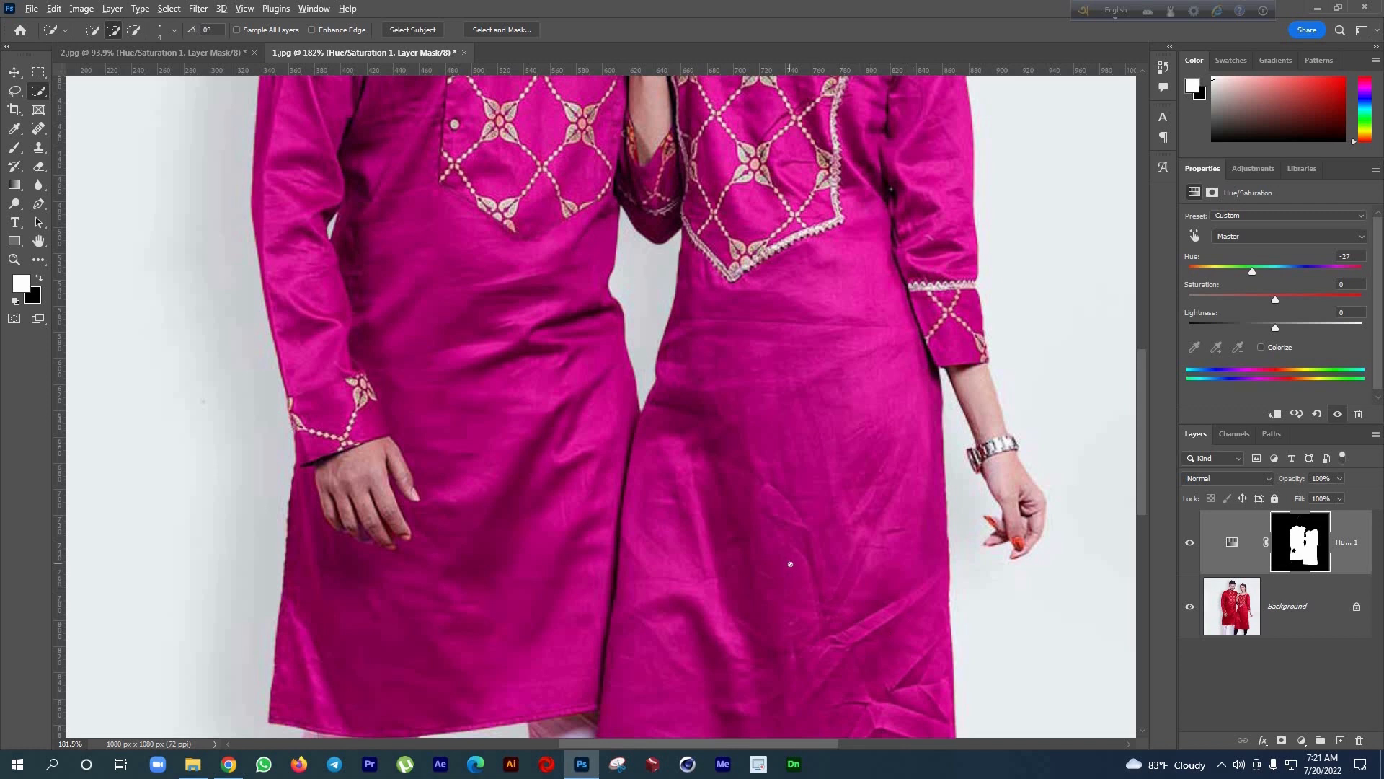
{"action": "scroll", "coordinate": [790, 564], "scroll_direction": "down", "scroll_amount": 2}
{"action": "scroll", "coordinate": [790, 563], "scroll_direction": "up", "scroll_amount": 1}
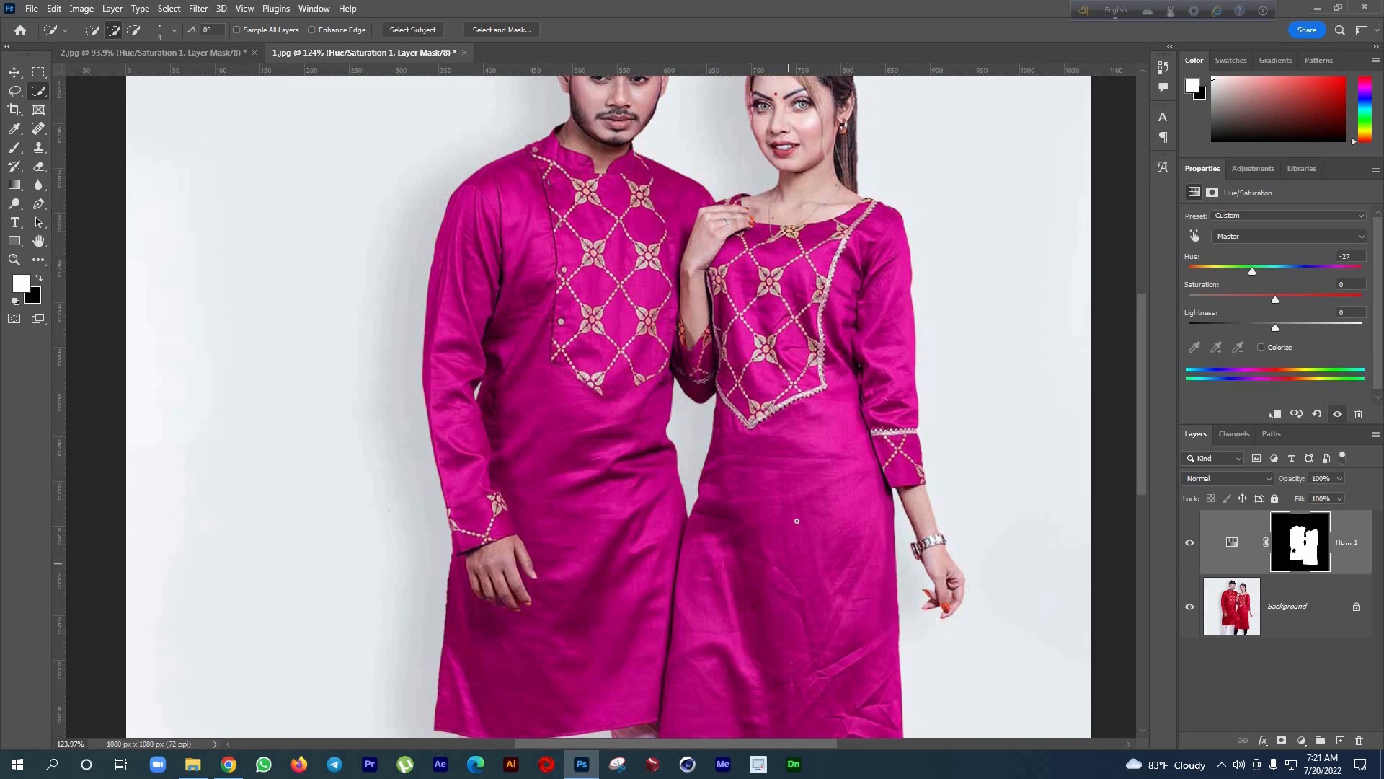
{"action": "scroll", "coordinate": [796, 521], "scroll_direction": "up", "scroll_amount": 1}
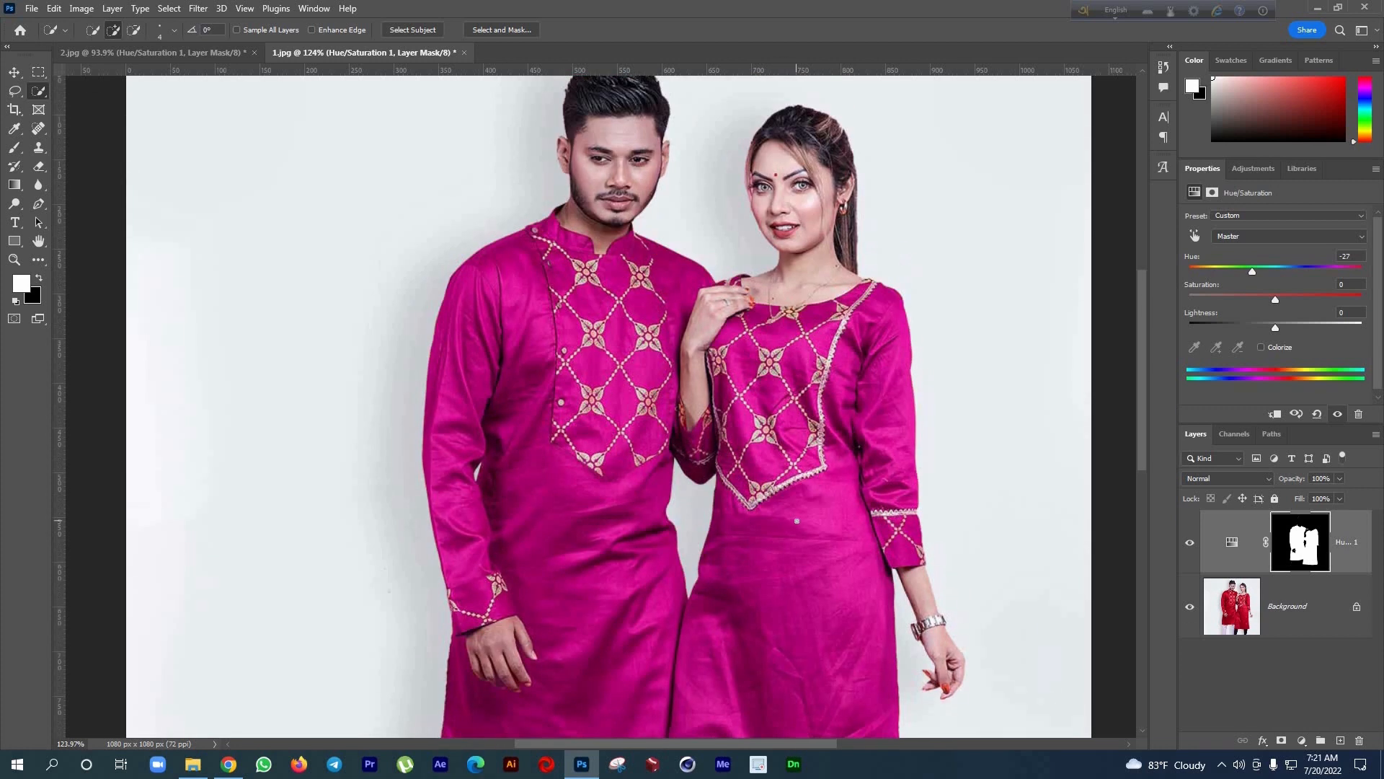